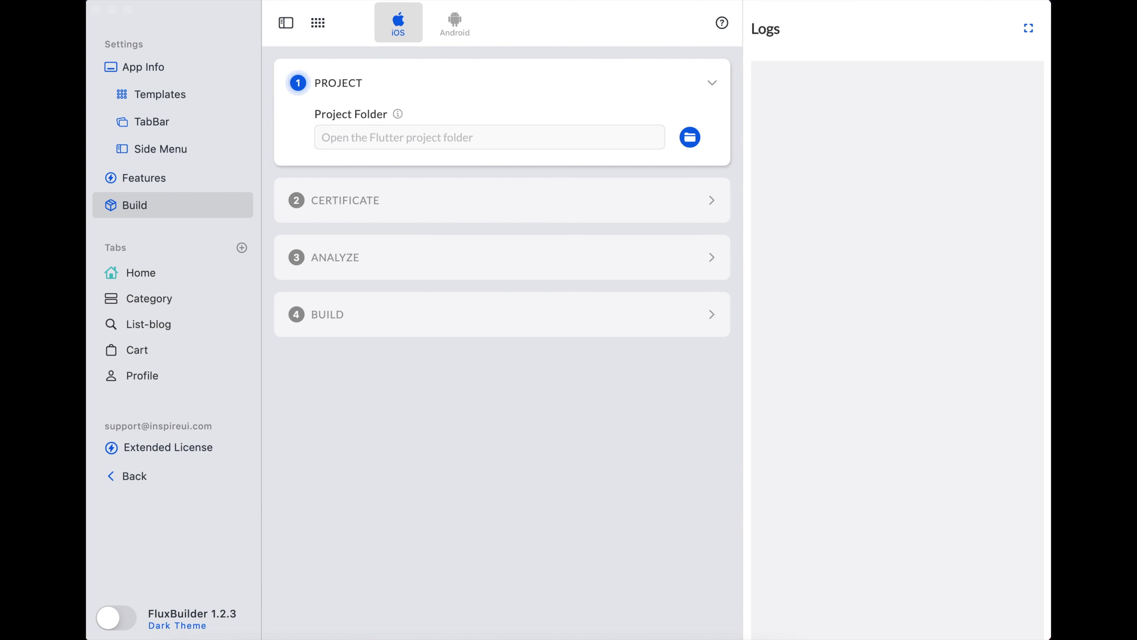
- Open the Build page with its Project, Certificate, Analyze and Build steps
click(141, 210)
click(134, 211)
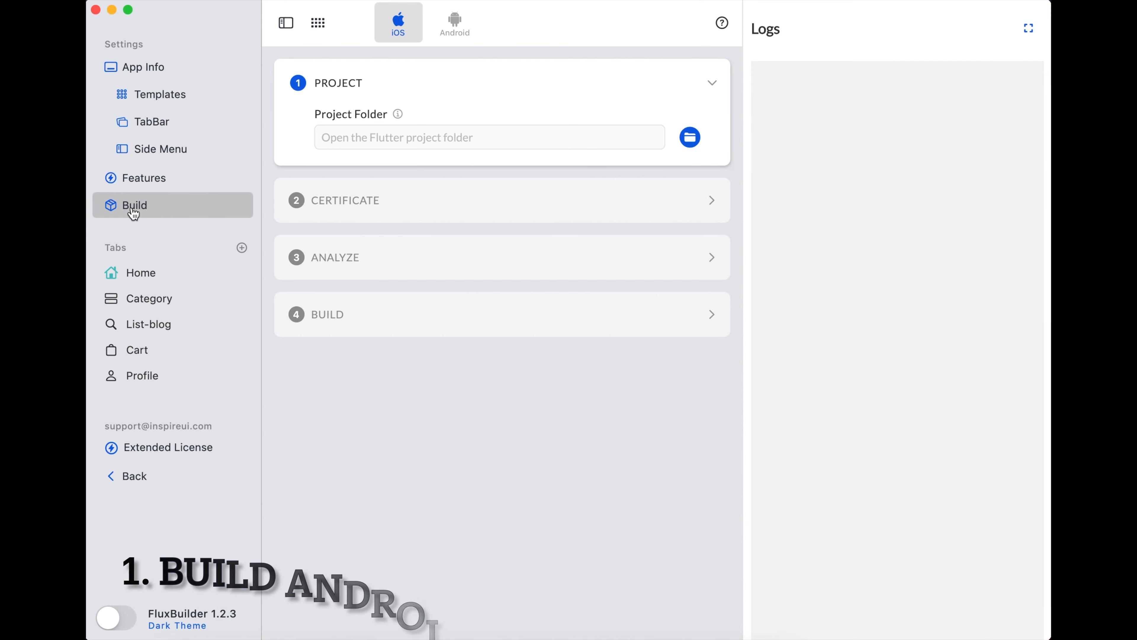
- Switch to the Android build and browse the Downloads folder for a project folder
click(457, 36)
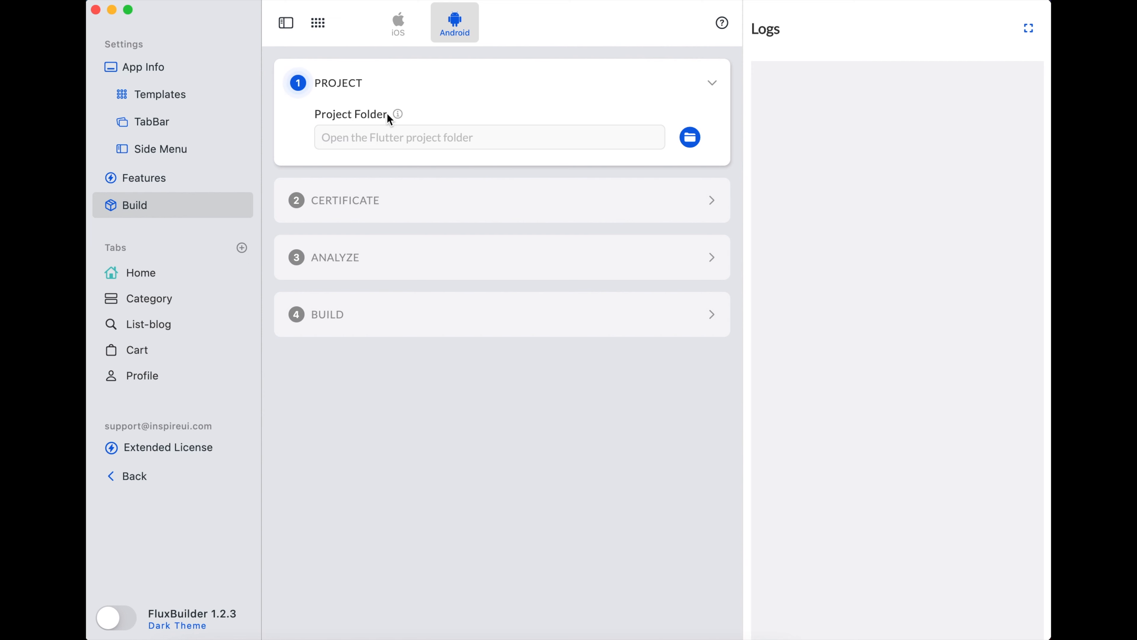
mouse_move(399, 118)
click(692, 138)
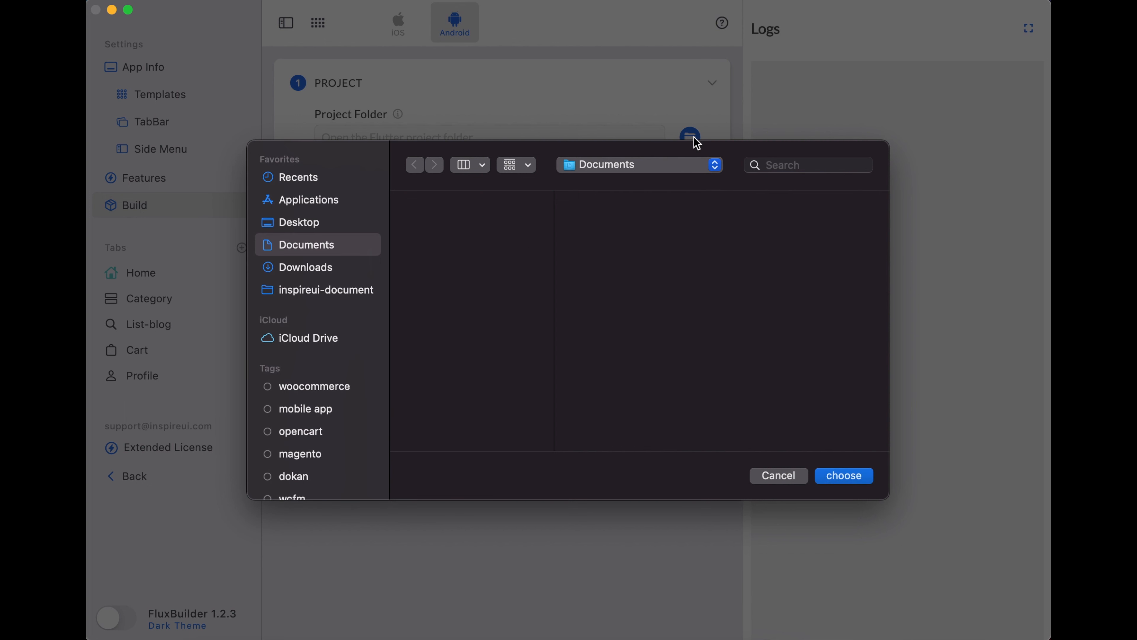
click(324, 270)
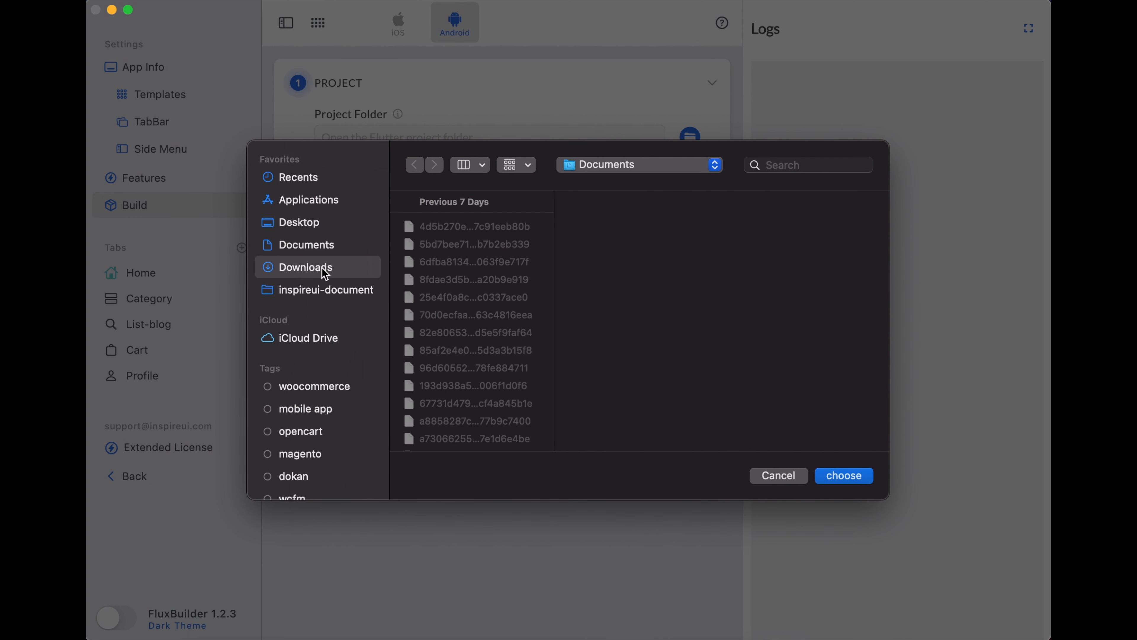
scroll(466, 345, down, 5)
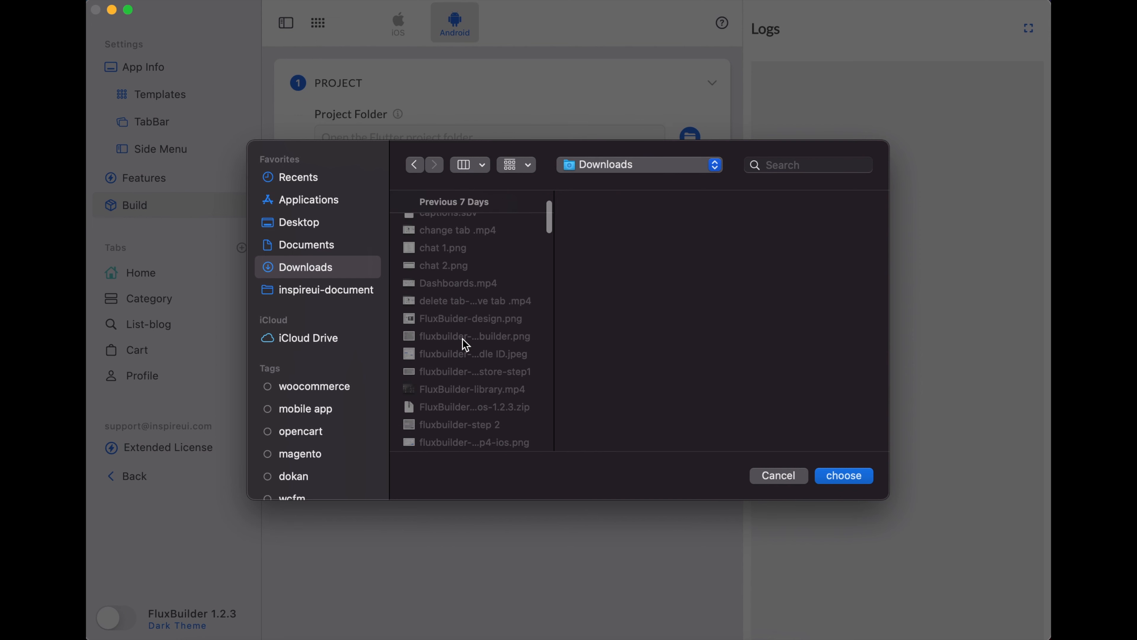
scroll(465, 344, down, 7)
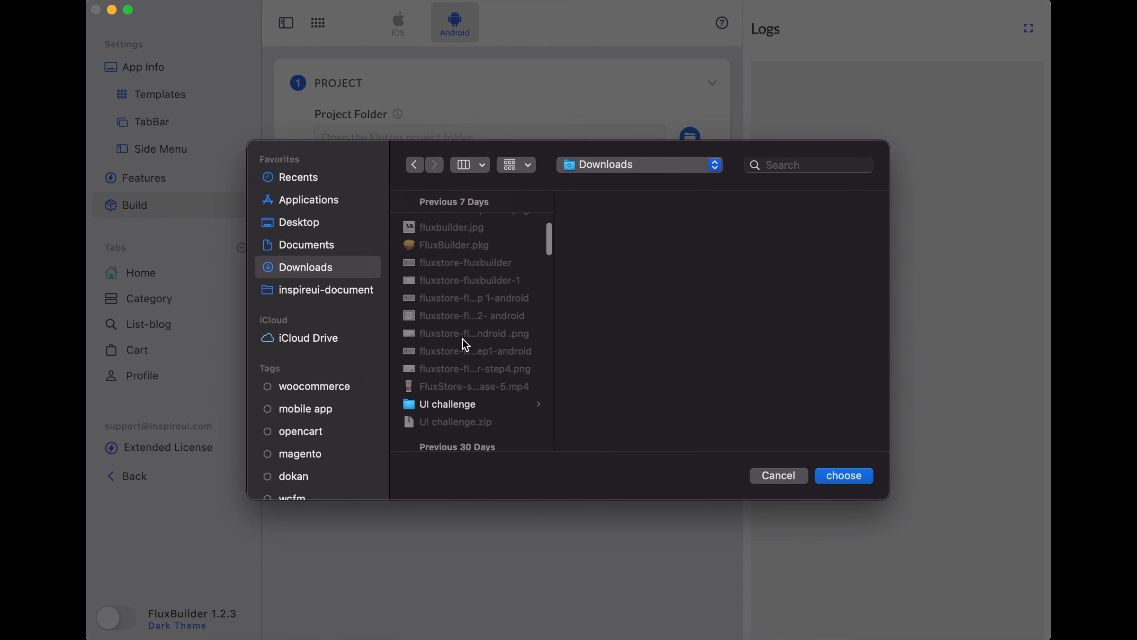
scroll(465, 345, down, 10)
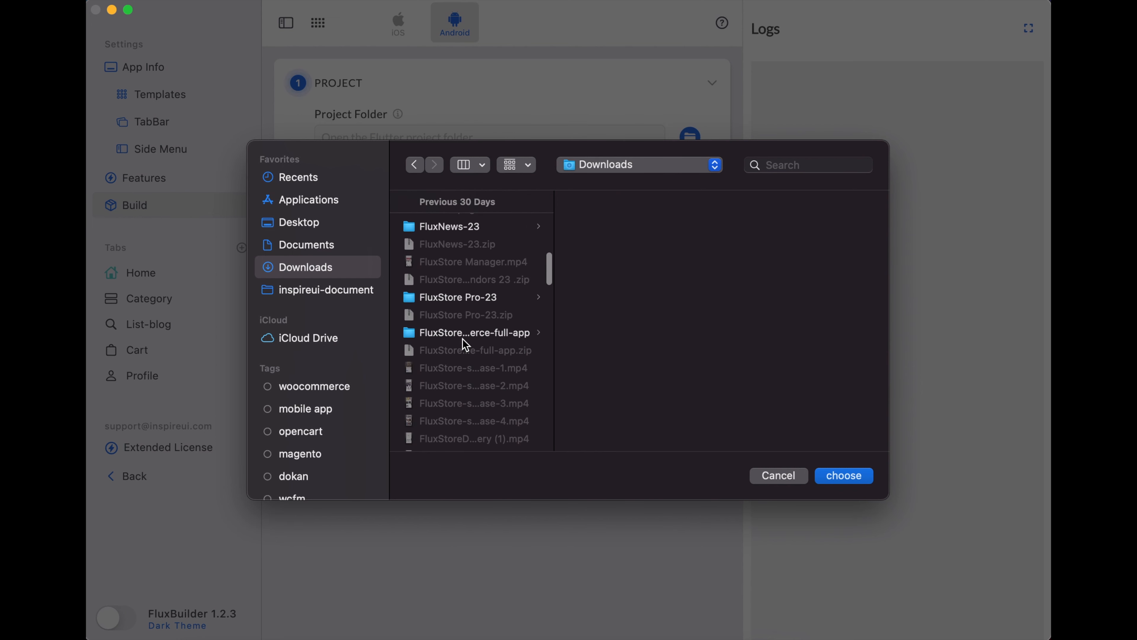
scroll(463, 339, up, 2)
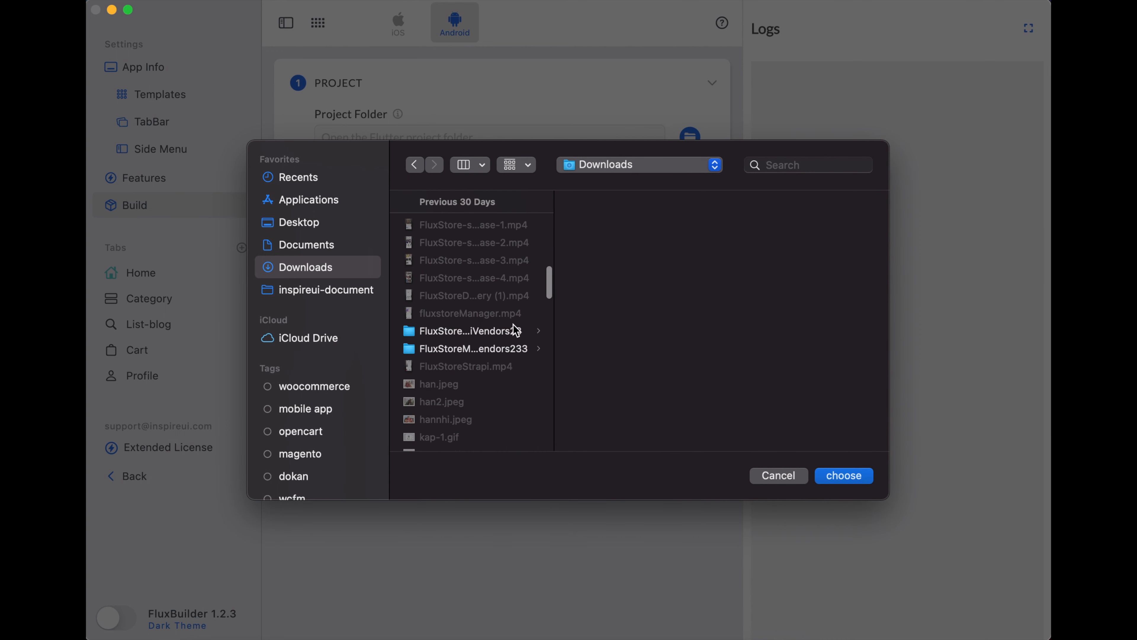
- Widen the file list and choose FluxStore Woo-23 as the project folder
click(553, 322)
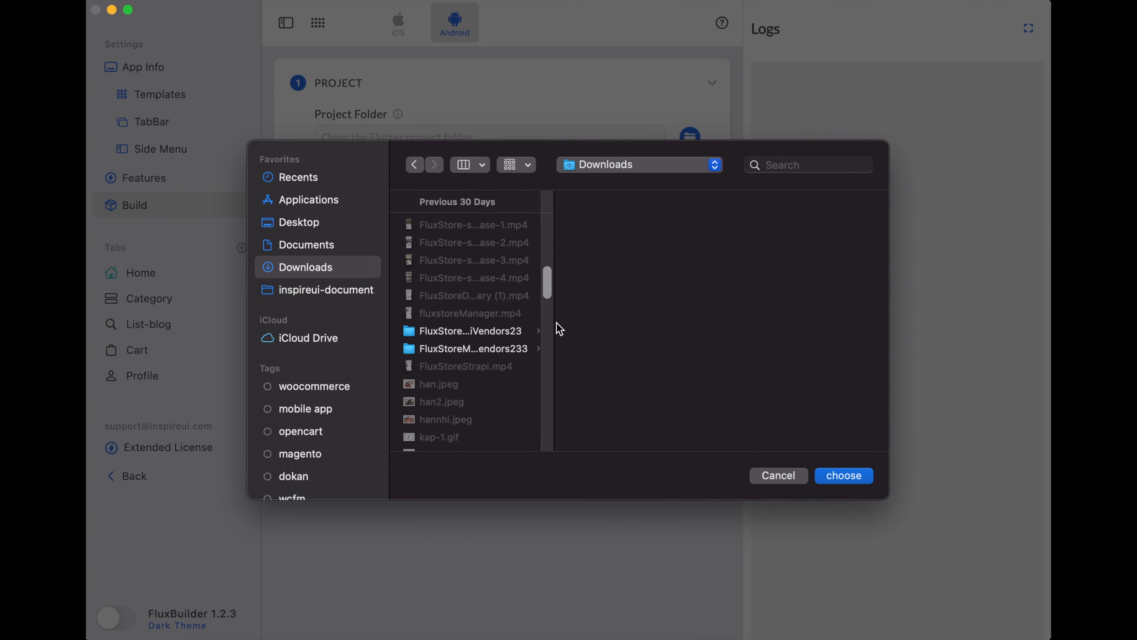
drag(554, 323, 737, 333)
scroll(535, 359, up, 3)
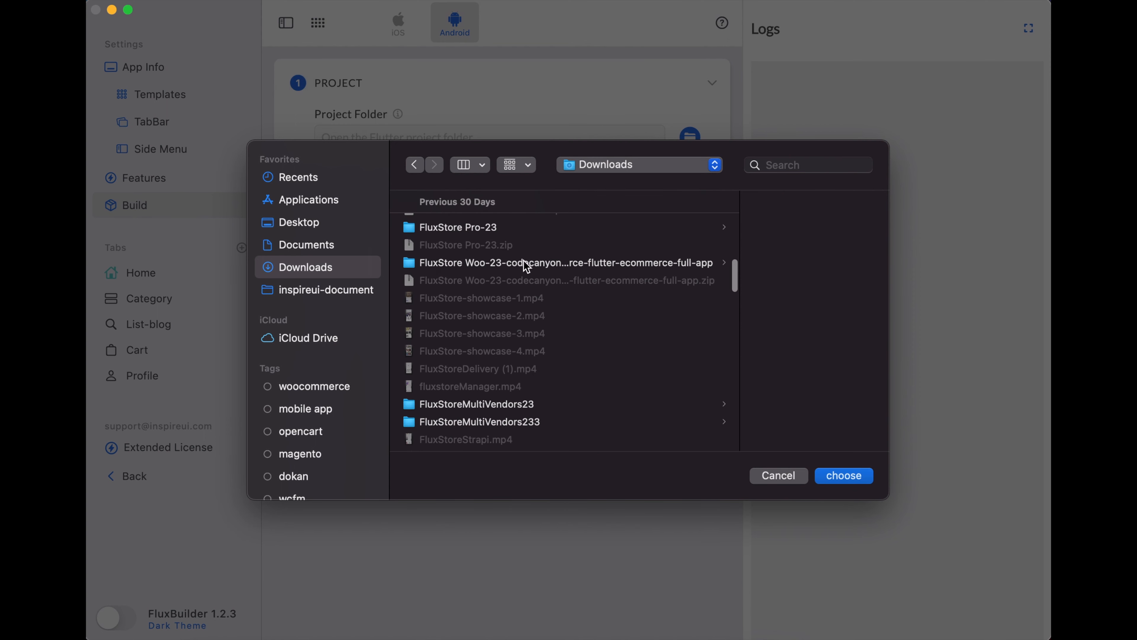
click(526, 265)
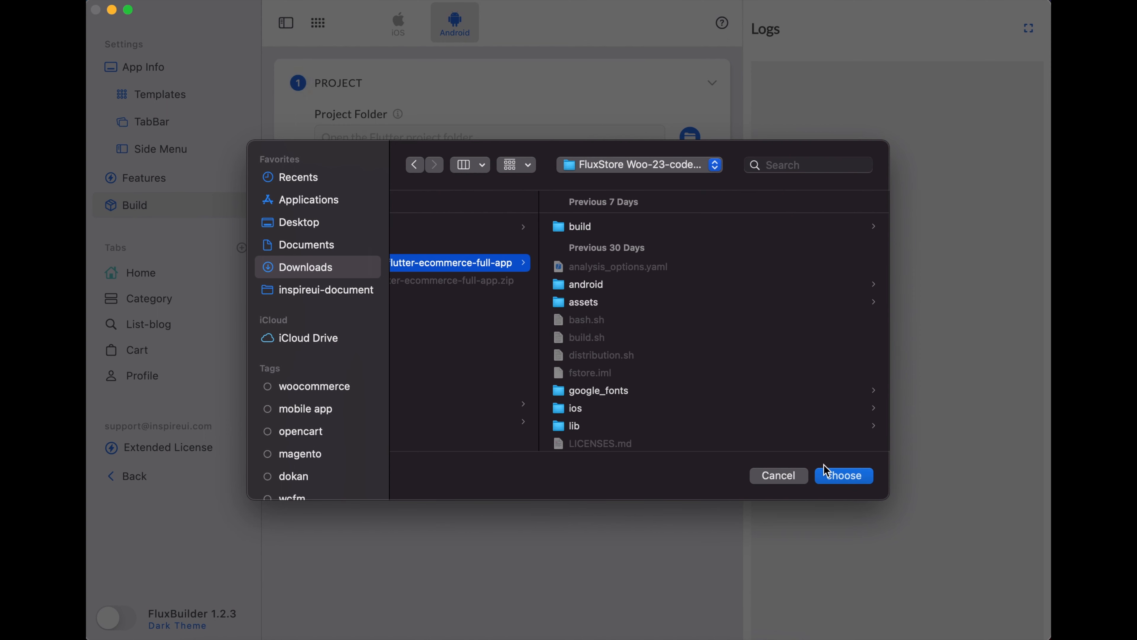
click(831, 477)
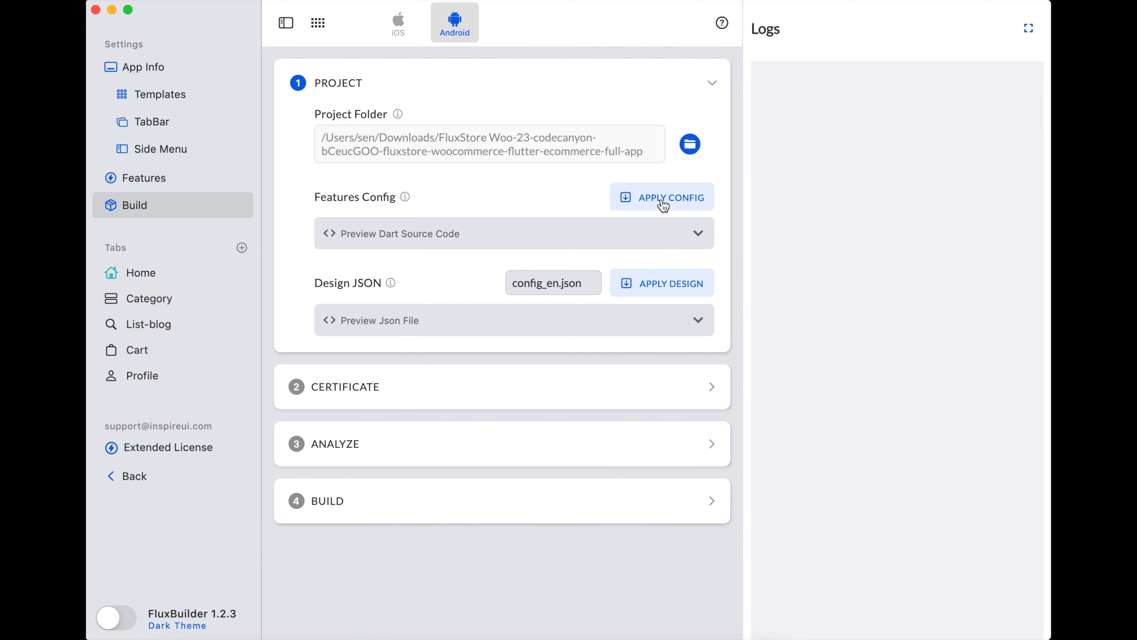
- Apply the saved features config to env.dart and the config_en.json design to the project
mouse_move(406, 197)
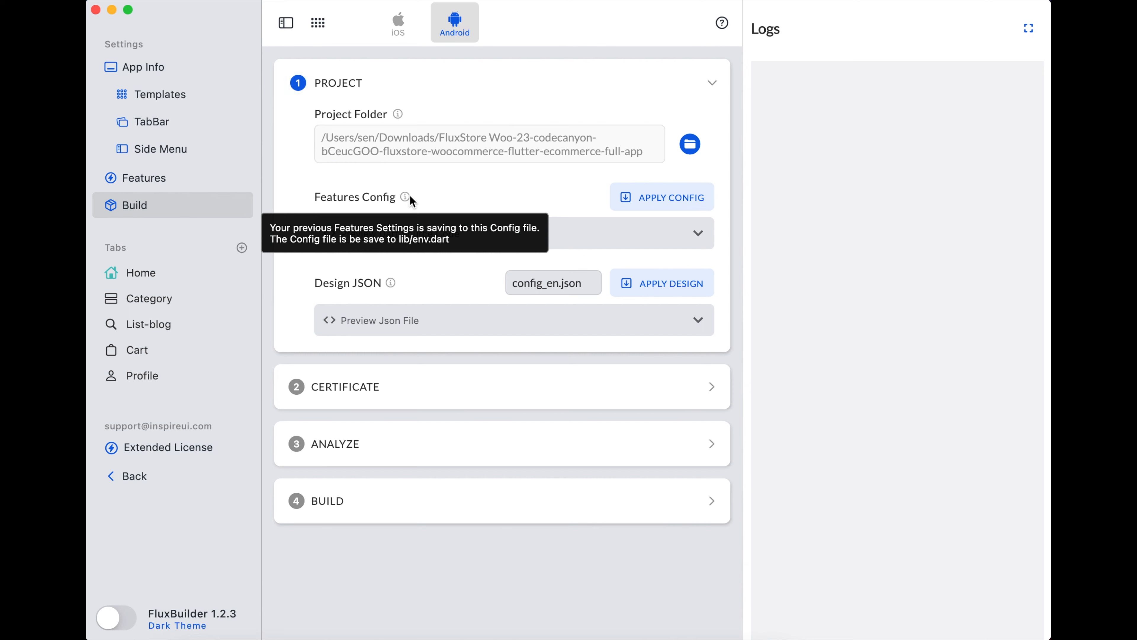
click(671, 204)
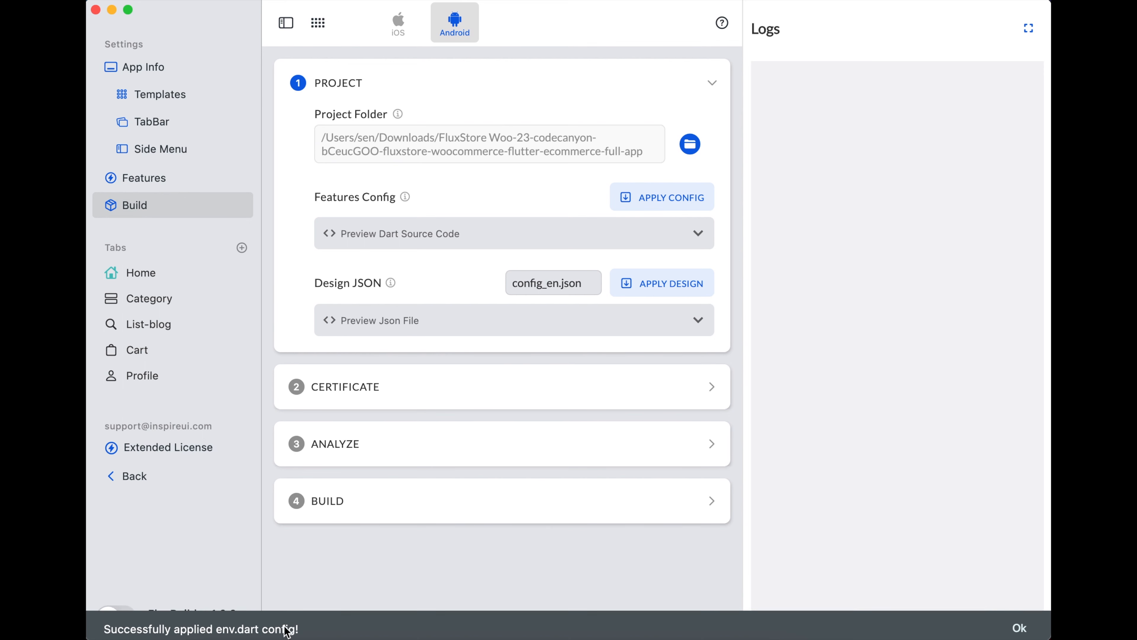
mouse_move(393, 280)
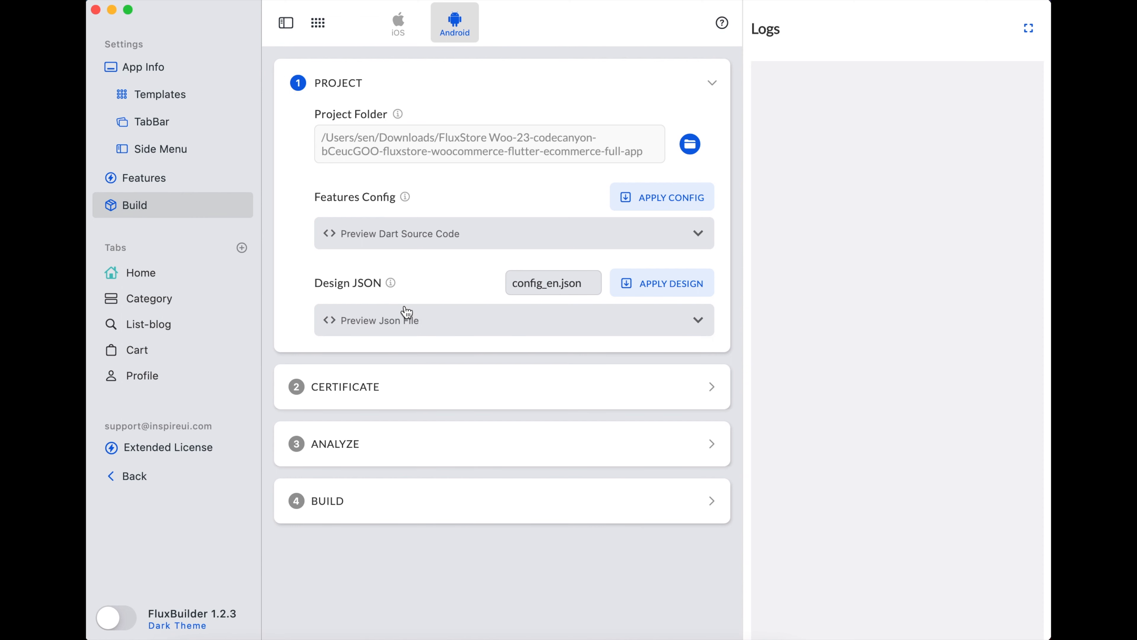
click(665, 285)
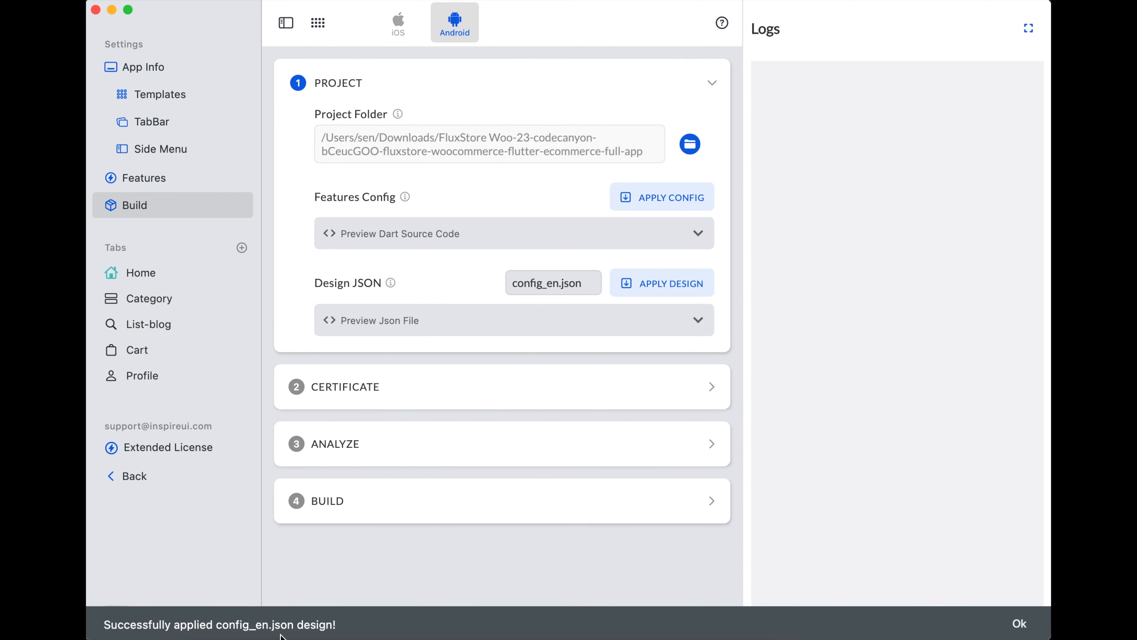
- Expand the Certificate step for com.inspireui.fluxstore and cancel the Google Service folder picker
click(710, 389)
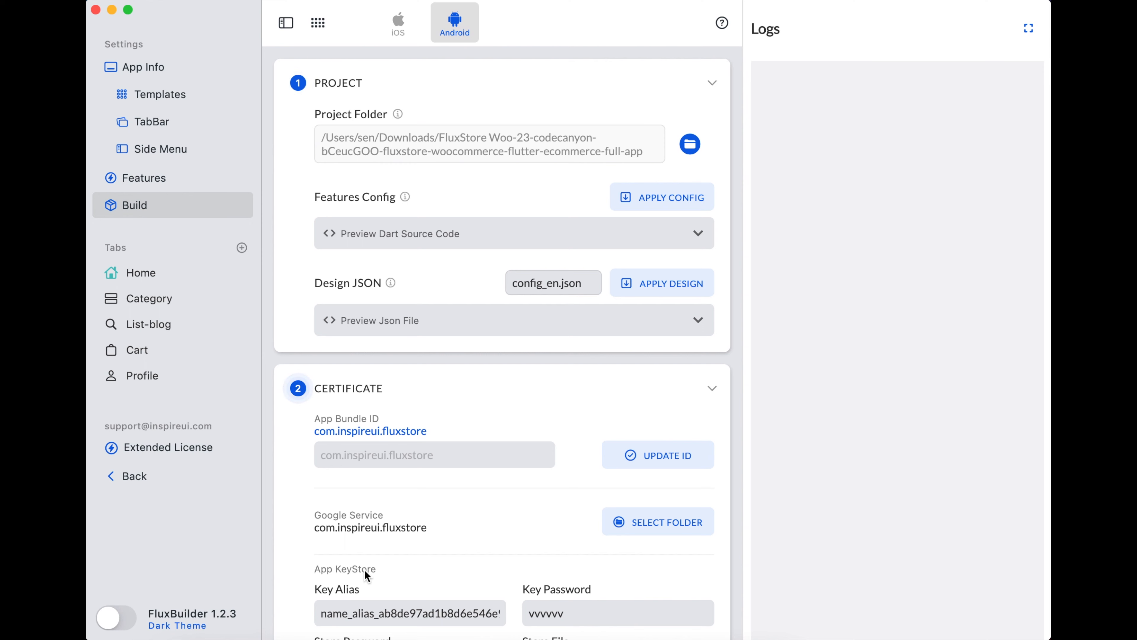
click(404, 457)
scroll(668, 461, down, 5)
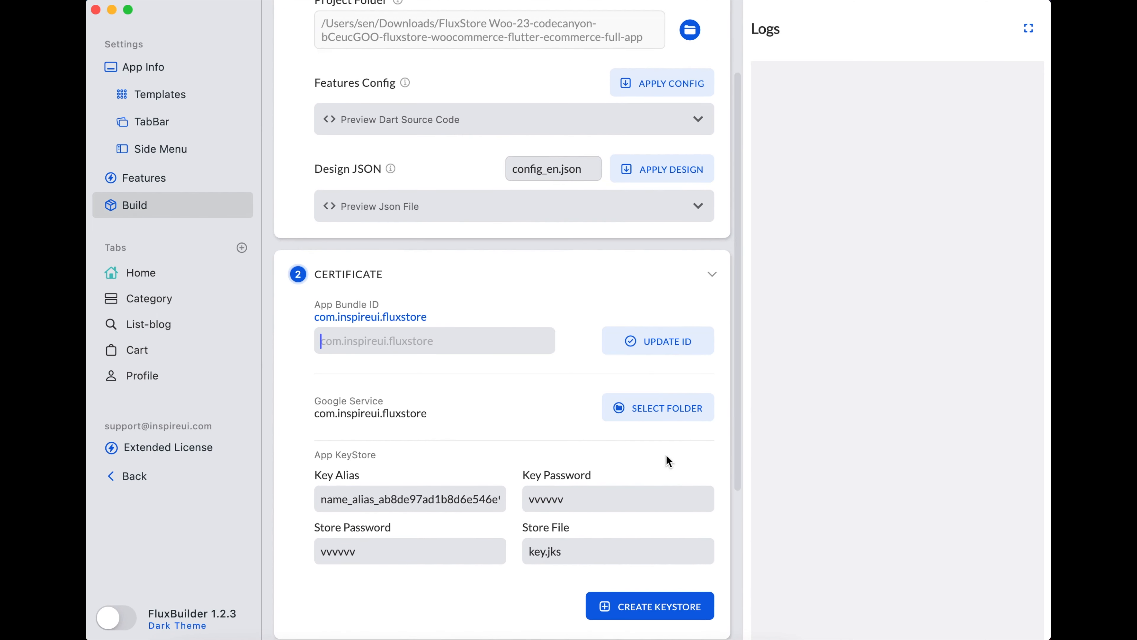
scroll(667, 461, down, 2)
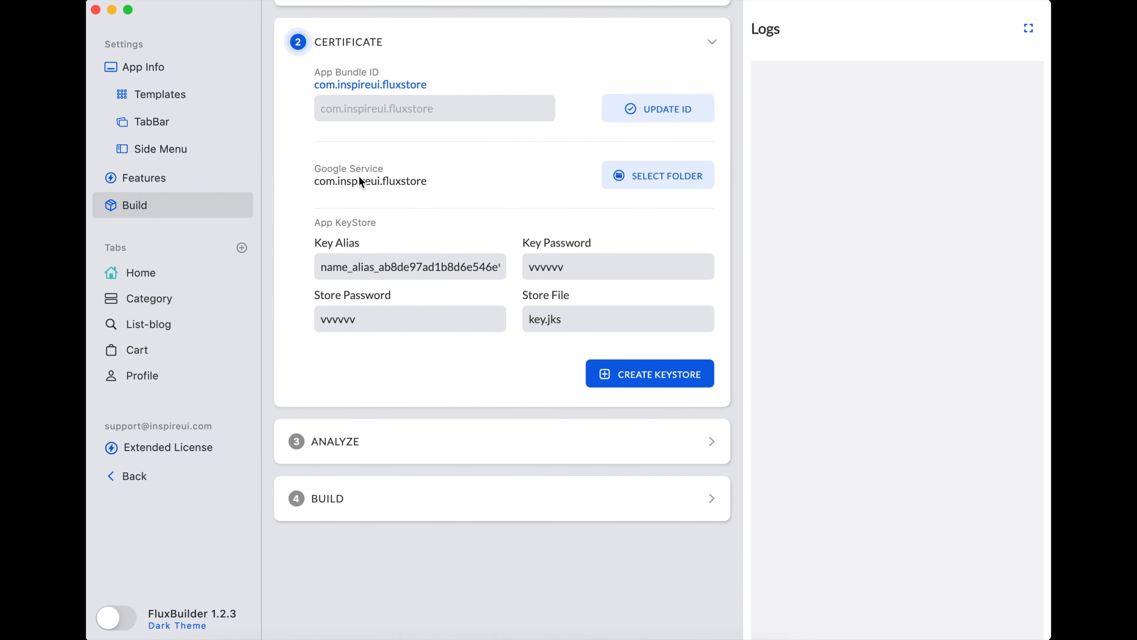
click(672, 180)
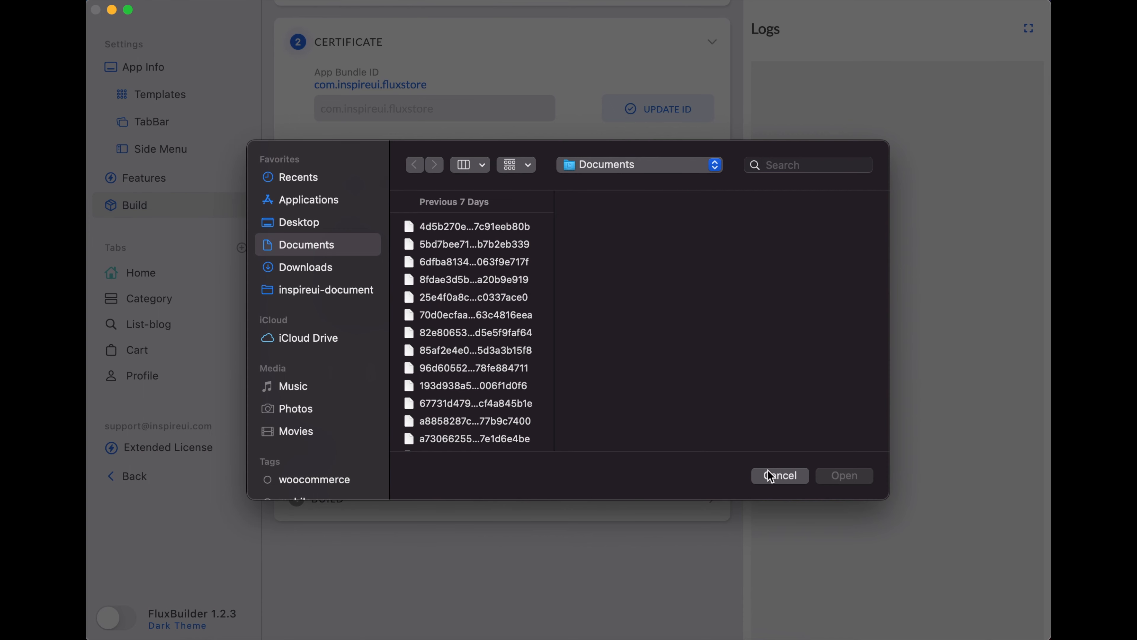
click(774, 480)
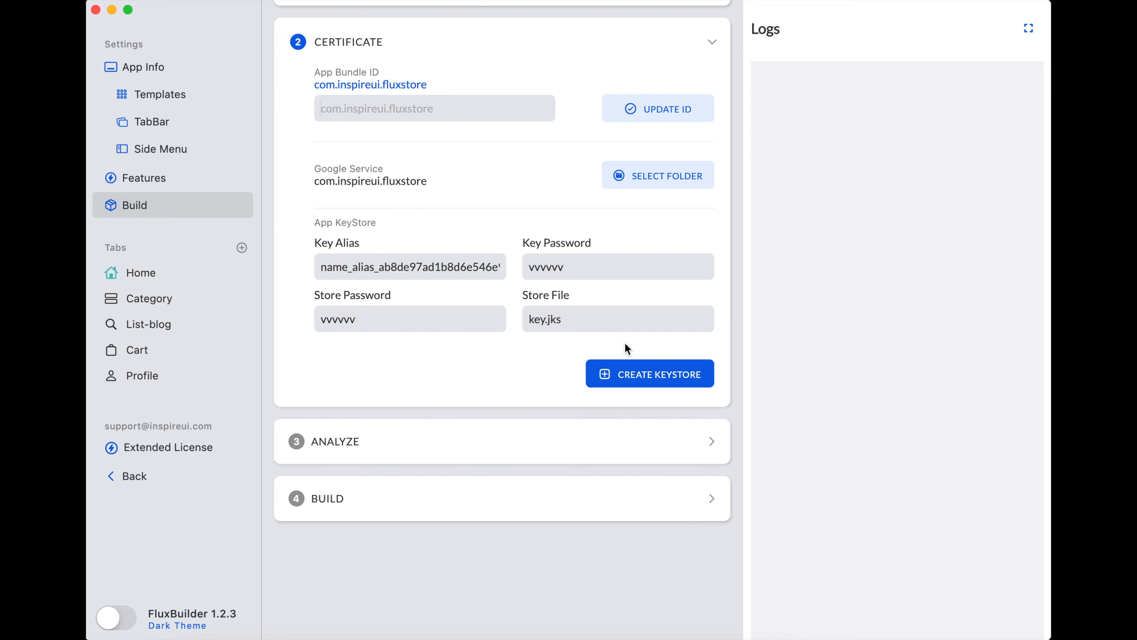
- Start a new keystore, entering the key password and the first and last name
click(644, 382)
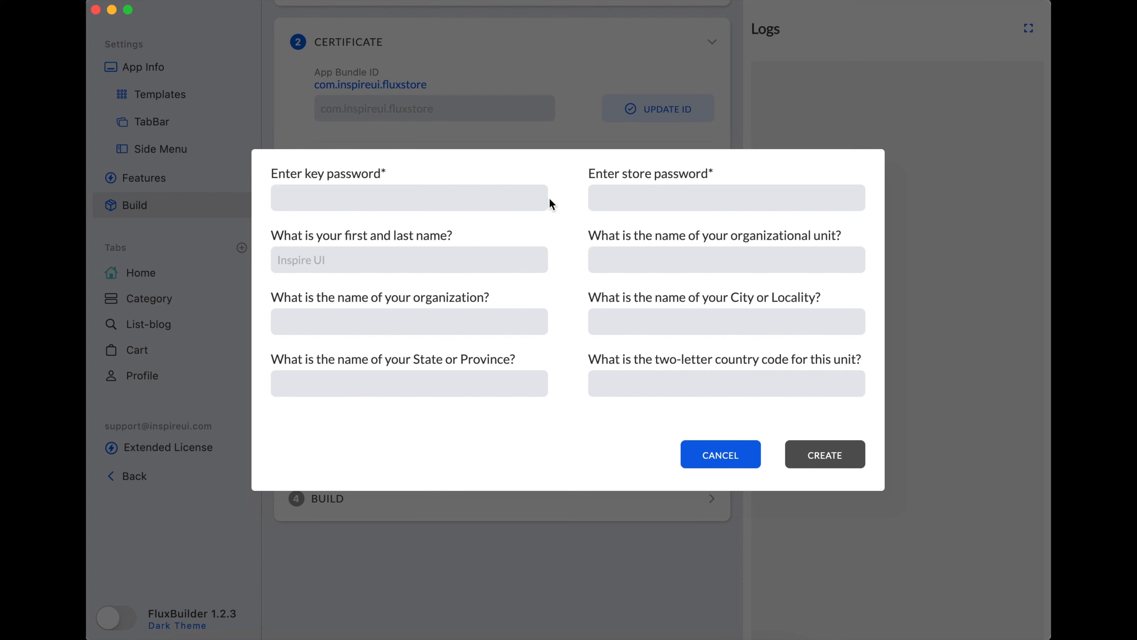
click(527, 200)
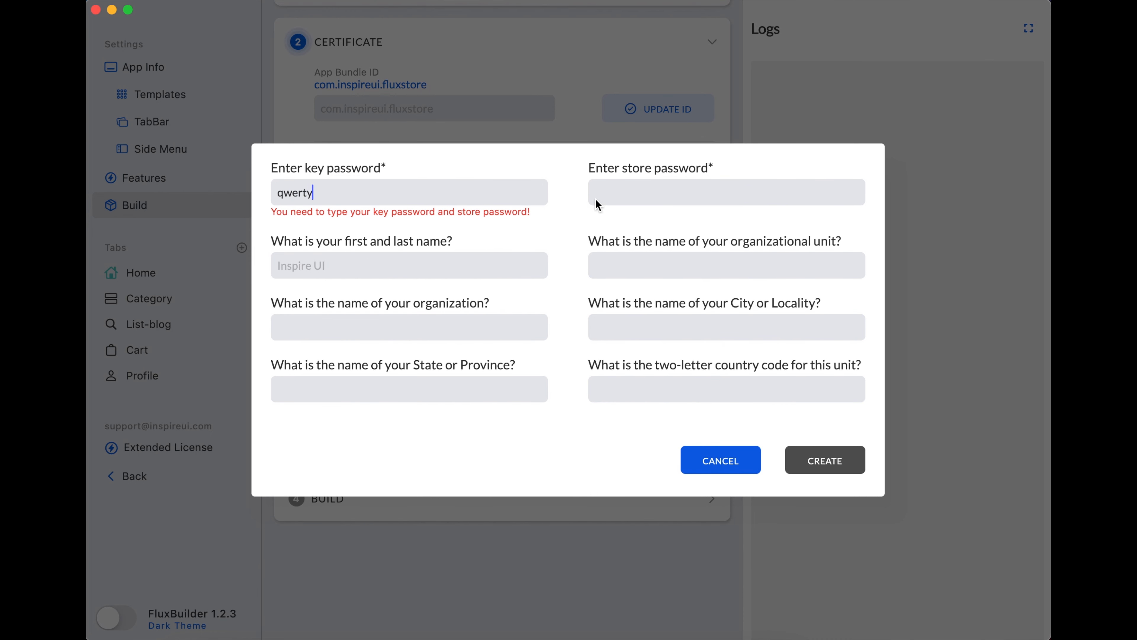
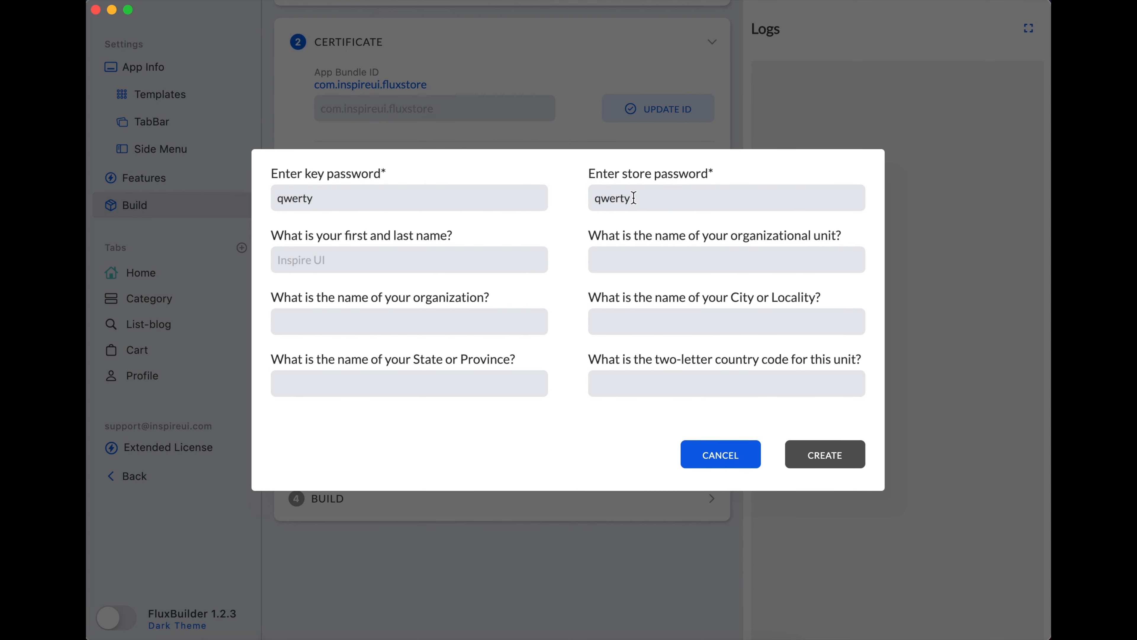
click(502, 256)
- Fill organization InspireUILA, city, state and unit LA, then create the keystore
click(488, 322)
text(InspireUI)
text(LA)
click(663, 257)
text(LA)
click(666, 322)
text(LA)
click(666, 381)
text(LA)
click(824, 463)
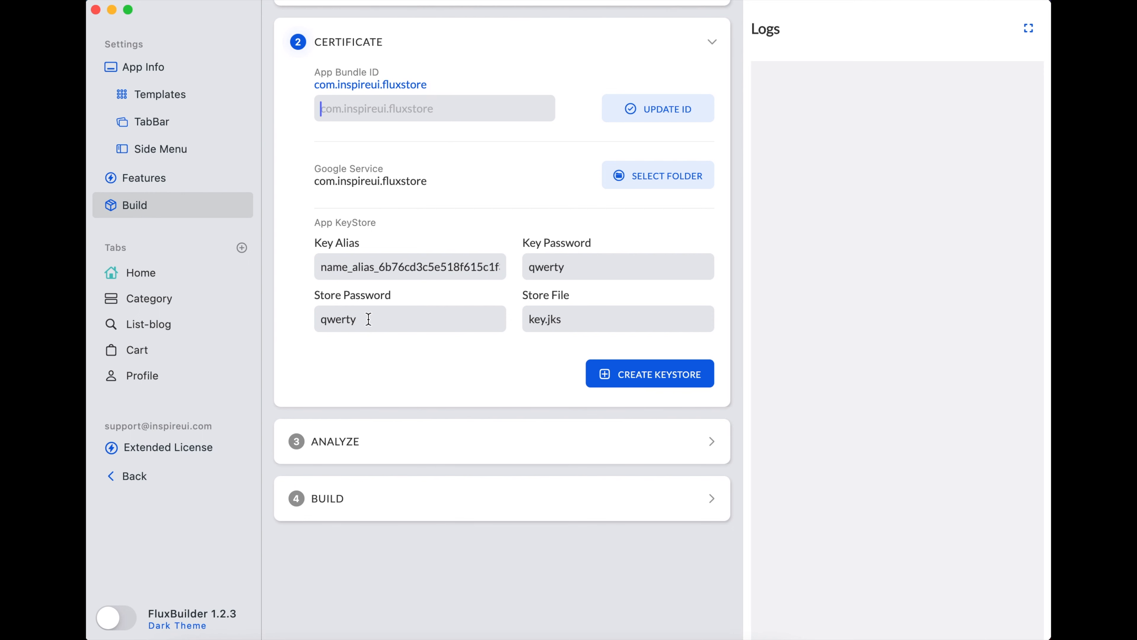
- Run the Analyze checks until 4/4 tests pass, then expand the Build step
click(711, 443)
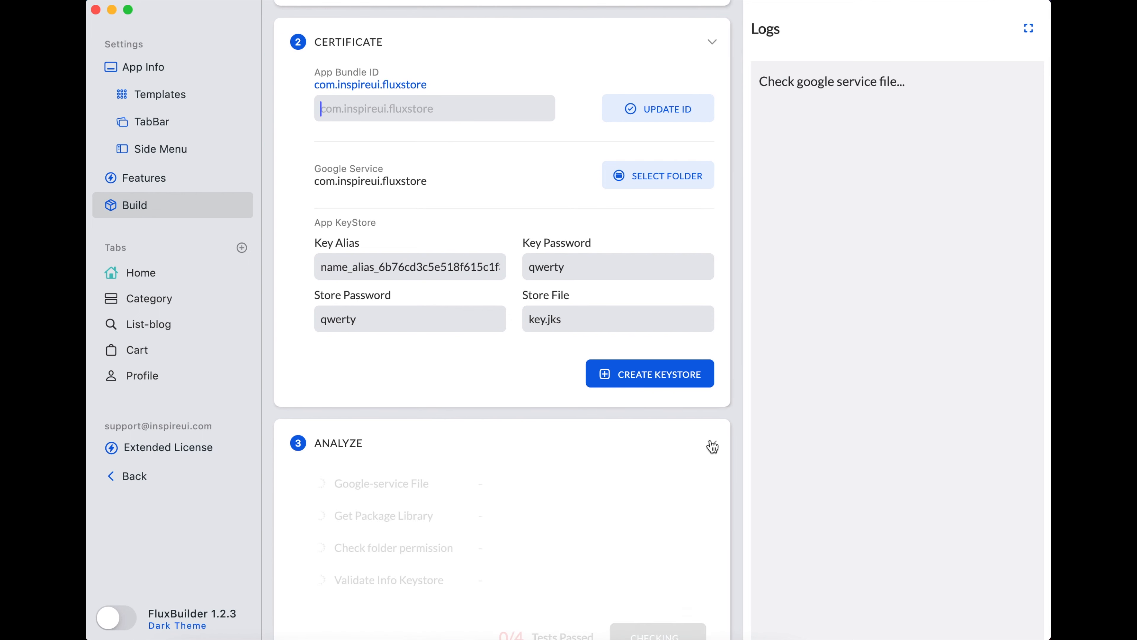
scroll(712, 446, down, 5)
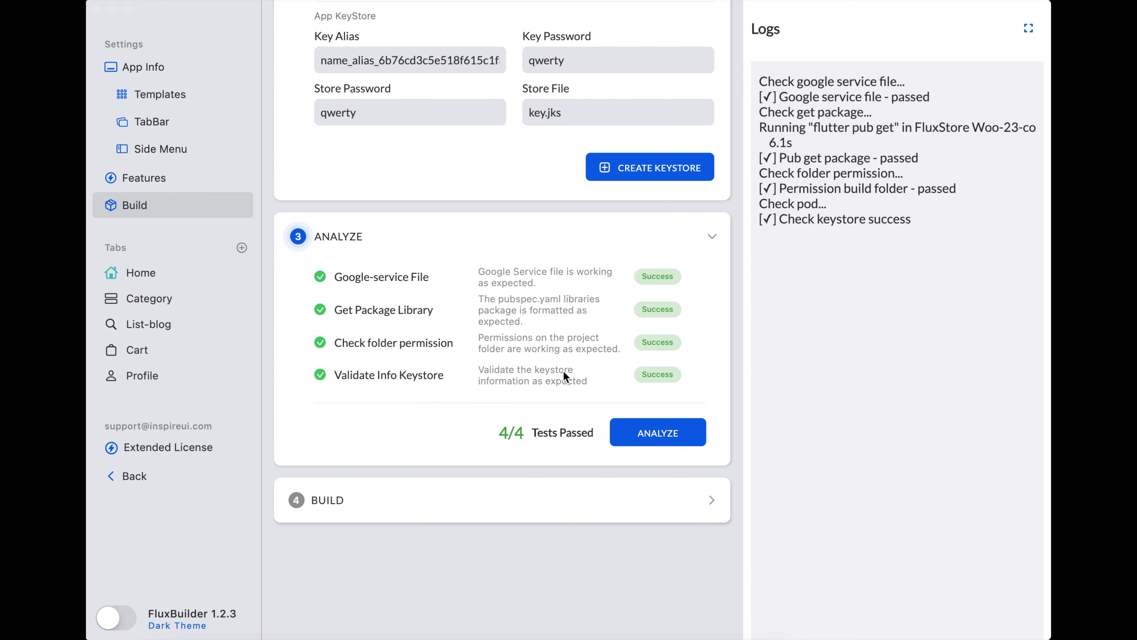
click(712, 500)
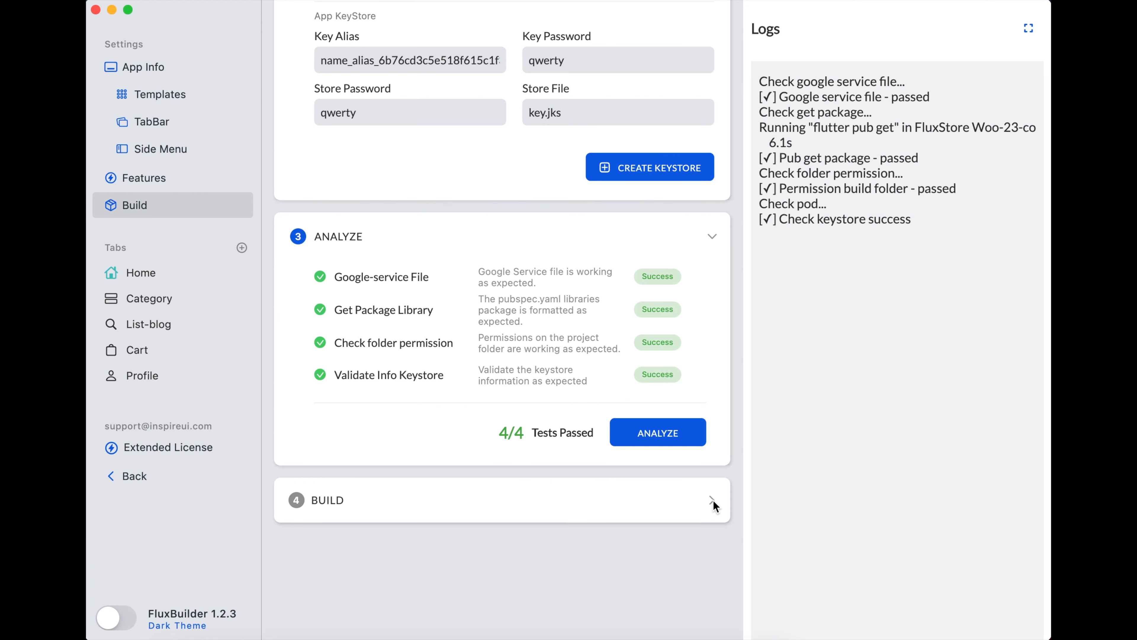
click(712, 500)
- Replace the app icon with icons8-android_os.png from Downloads
scroll(709, 506, down, 5)
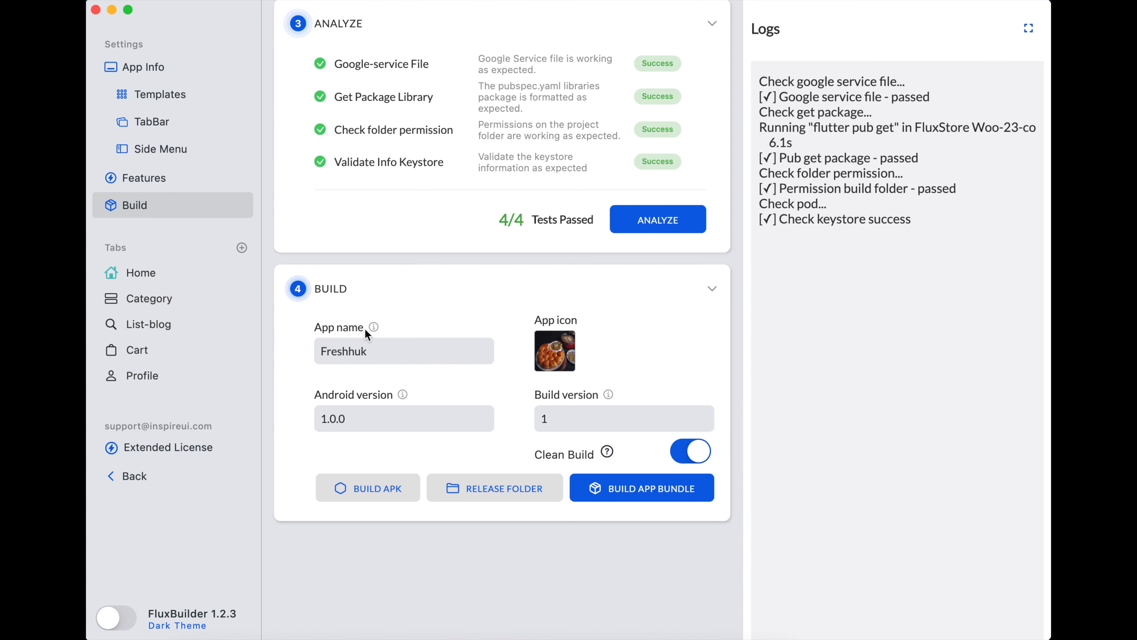
mouse_move(373, 329)
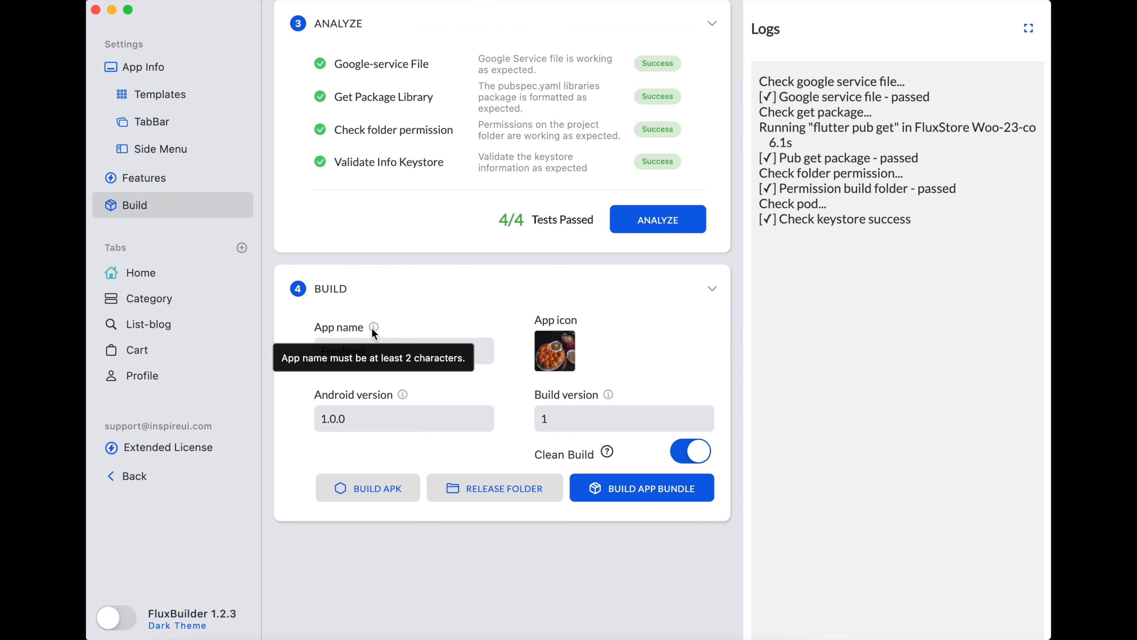
mouse_move(403, 396)
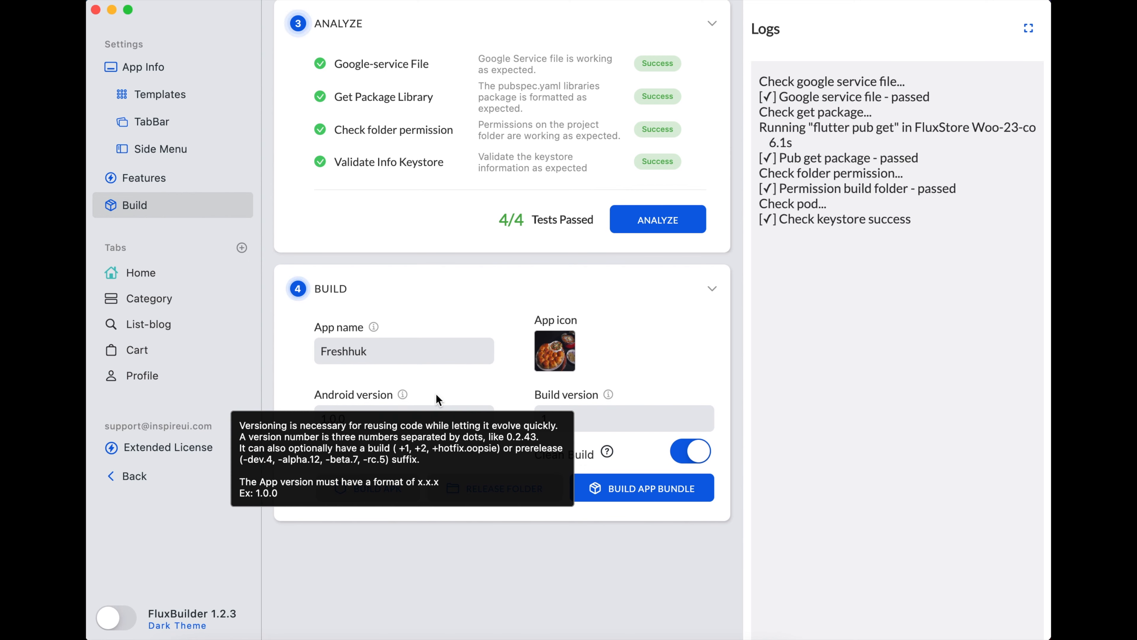
mouse_move(609, 395)
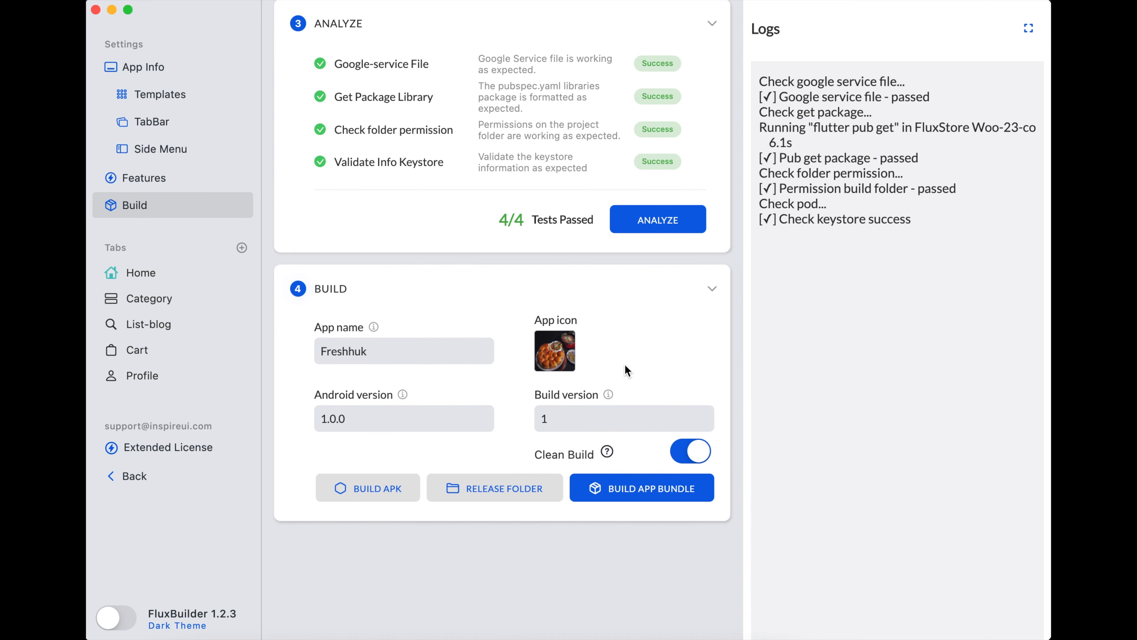
click(563, 352)
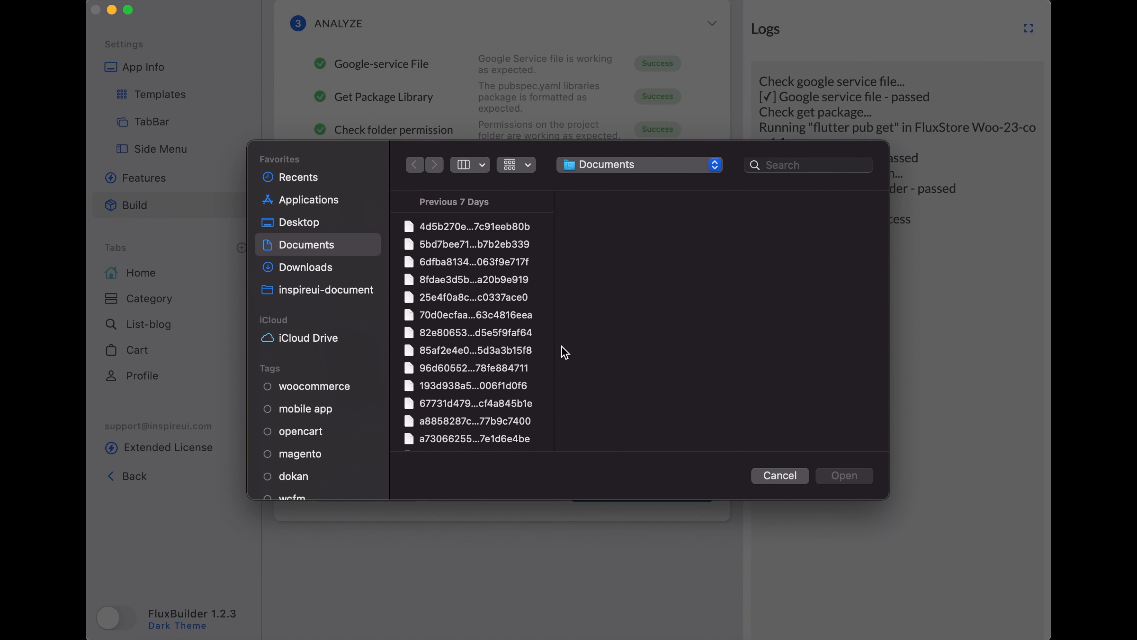
click(323, 277)
scroll(485, 389, down, 15)
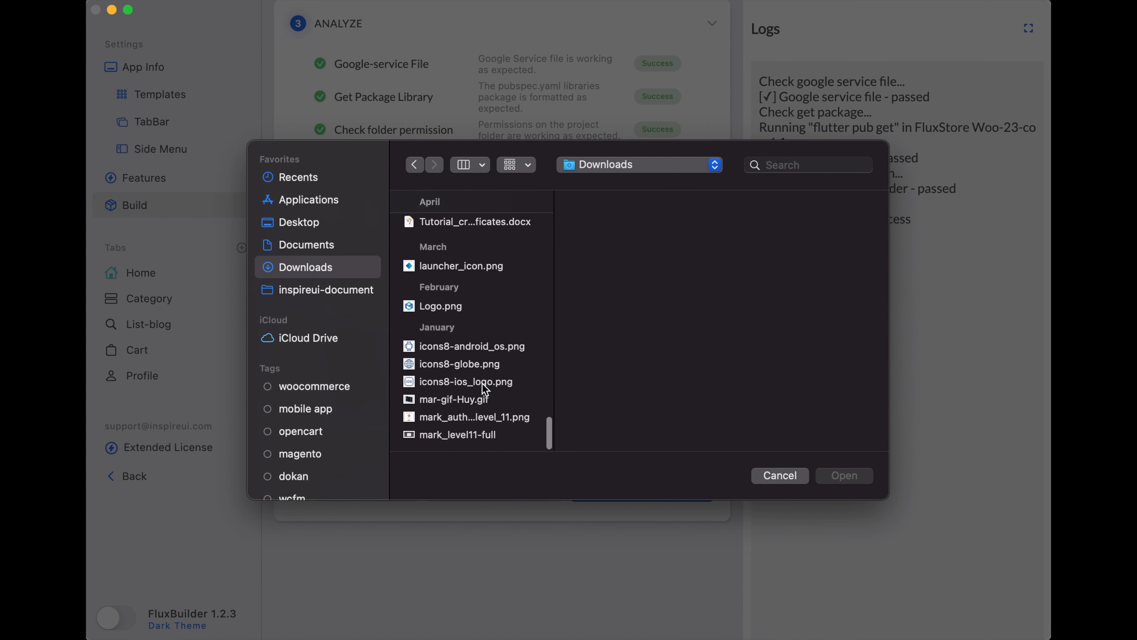
click(459, 347)
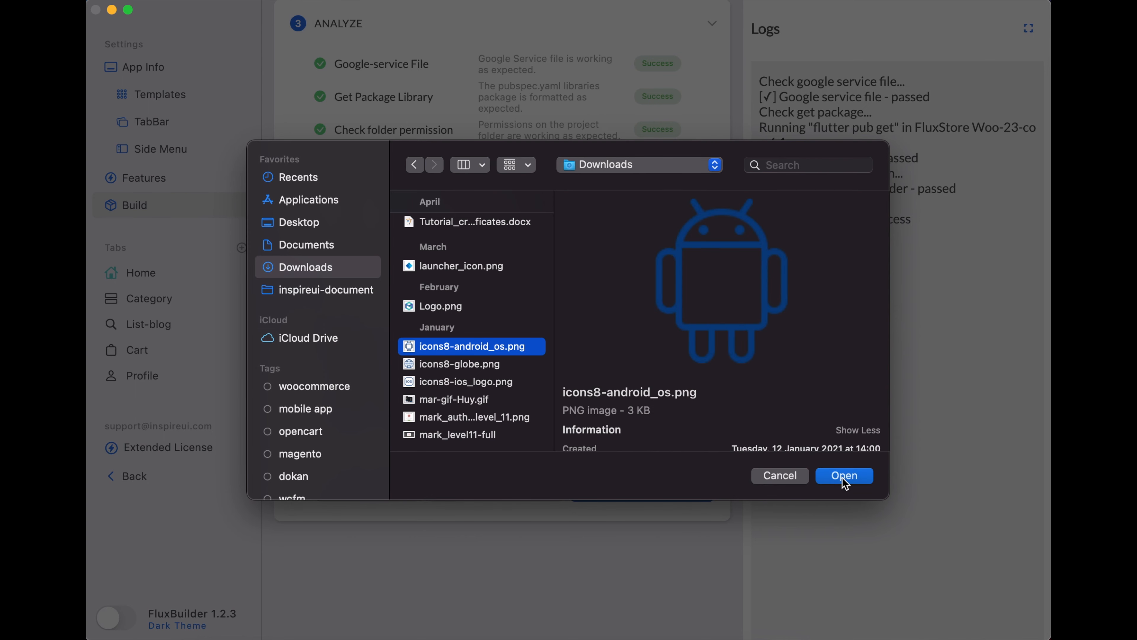
click(831, 476)
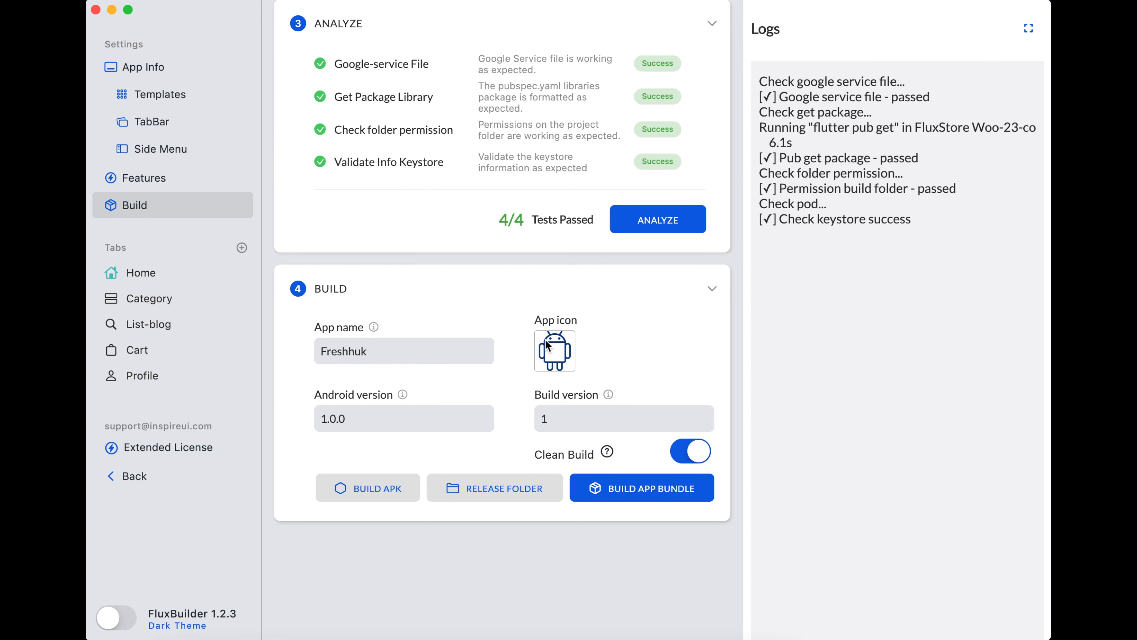
- Rename the app from Freshhuk to TE and bump the Android version to 1.0.1
drag(386, 353, 287, 357)
key(BackSpace)
text(TE)
click(350, 419)
text(.1)
click(565, 419)
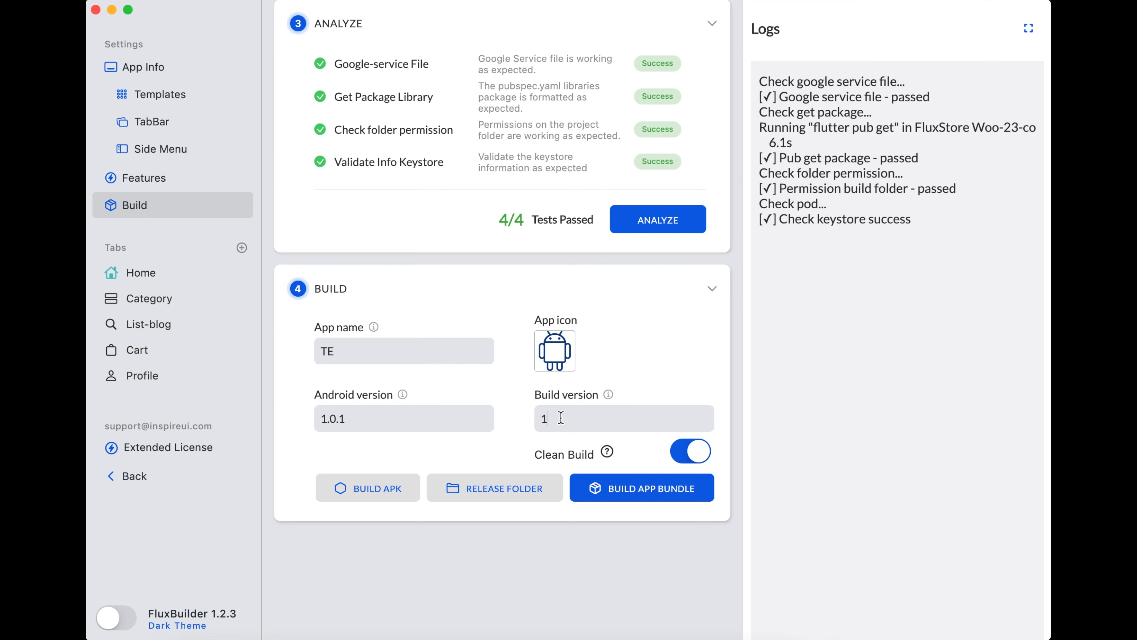
mouse_move(609, 454)
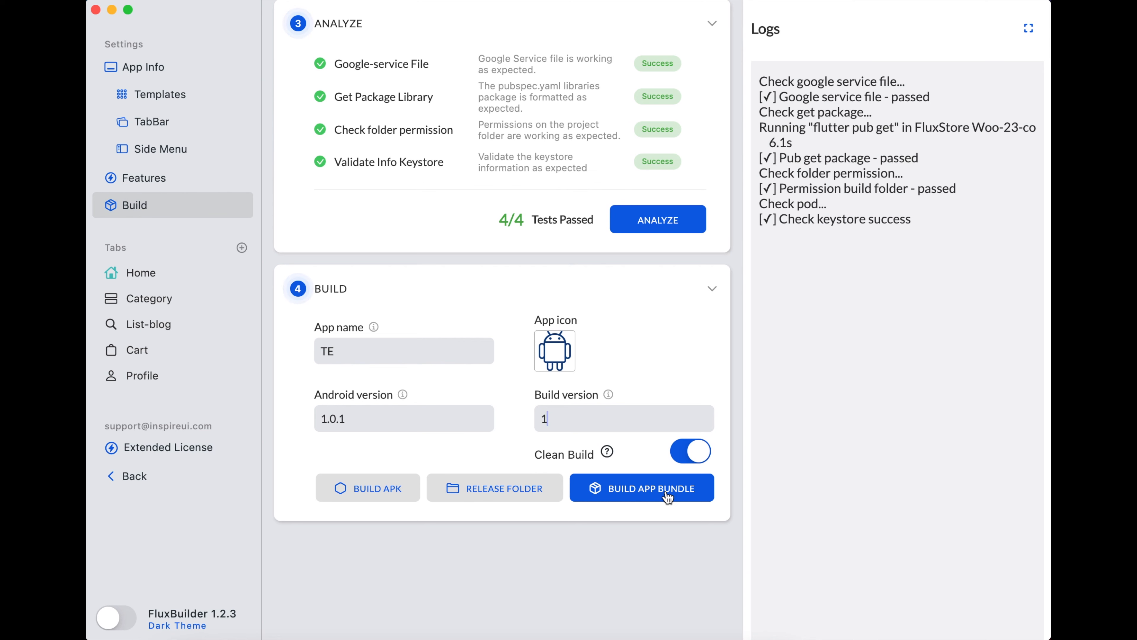
- Build the APK and scroll the log to the release/TE-release-v1.0.1+1.apk export line
click(373, 492)
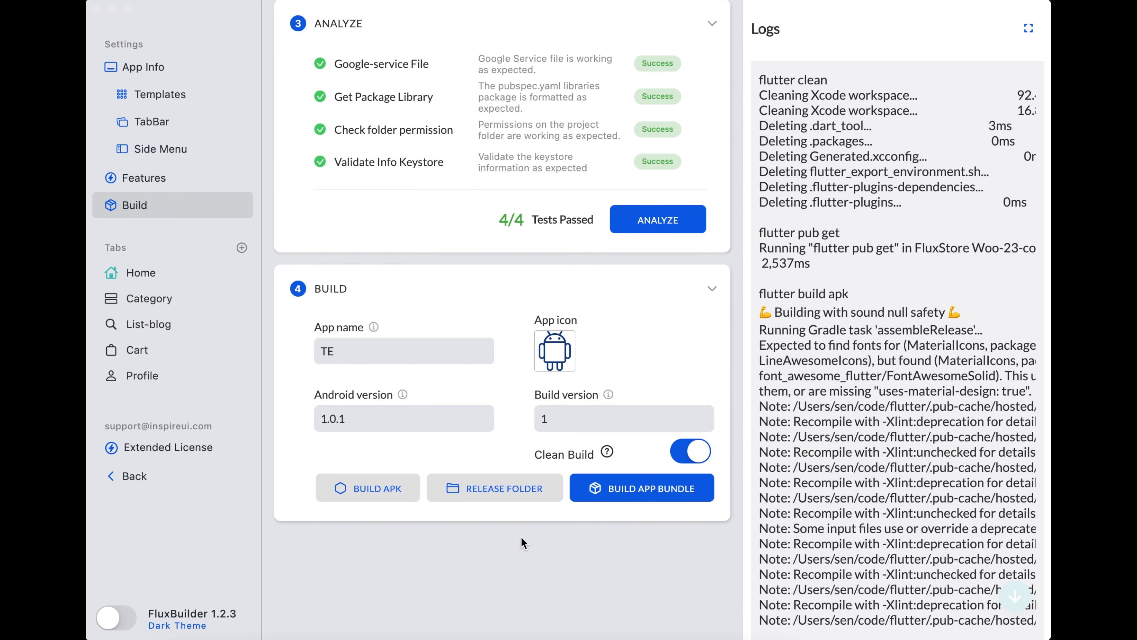
click(1017, 603)
click(1015, 602)
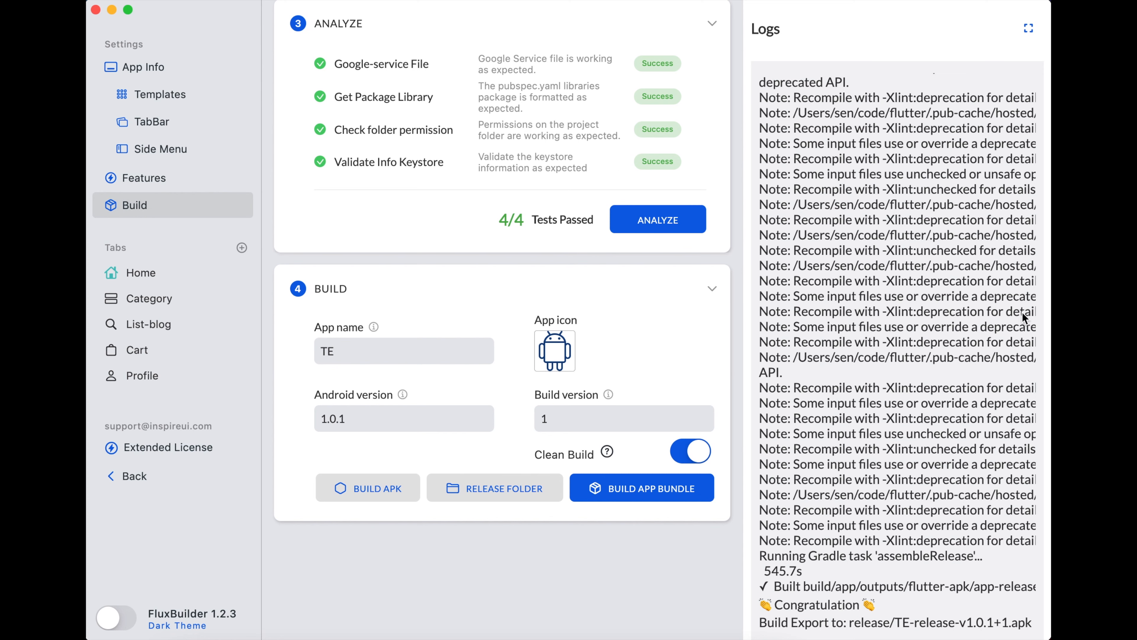
- Expand the build log to full width and read its final congratulation and export lines
click(1030, 29)
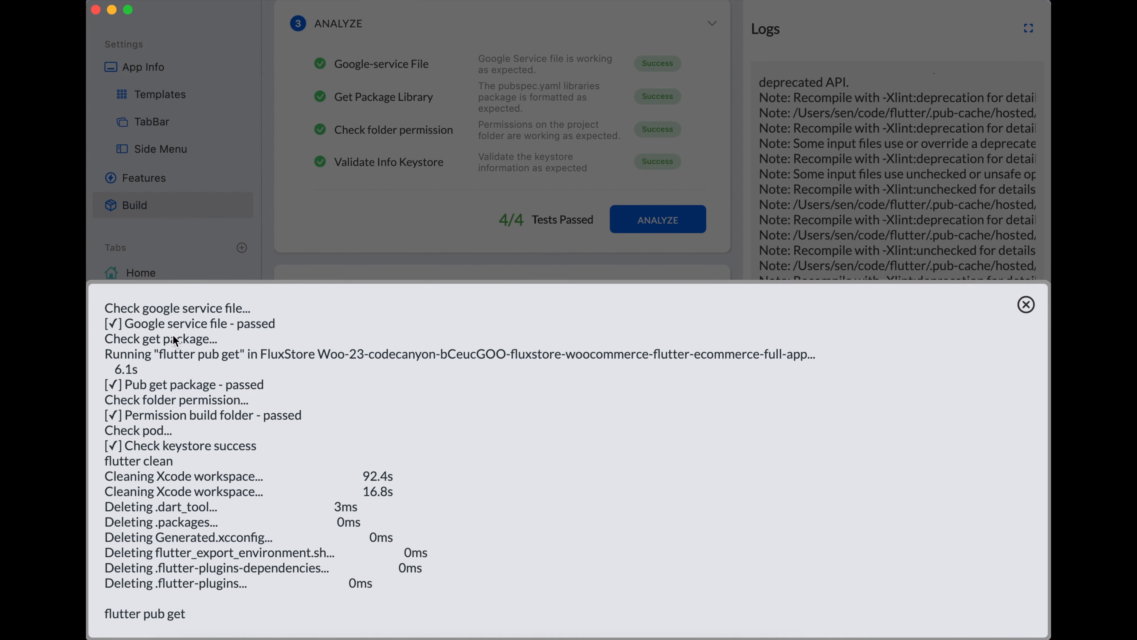
drag(134, 465, 196, 444)
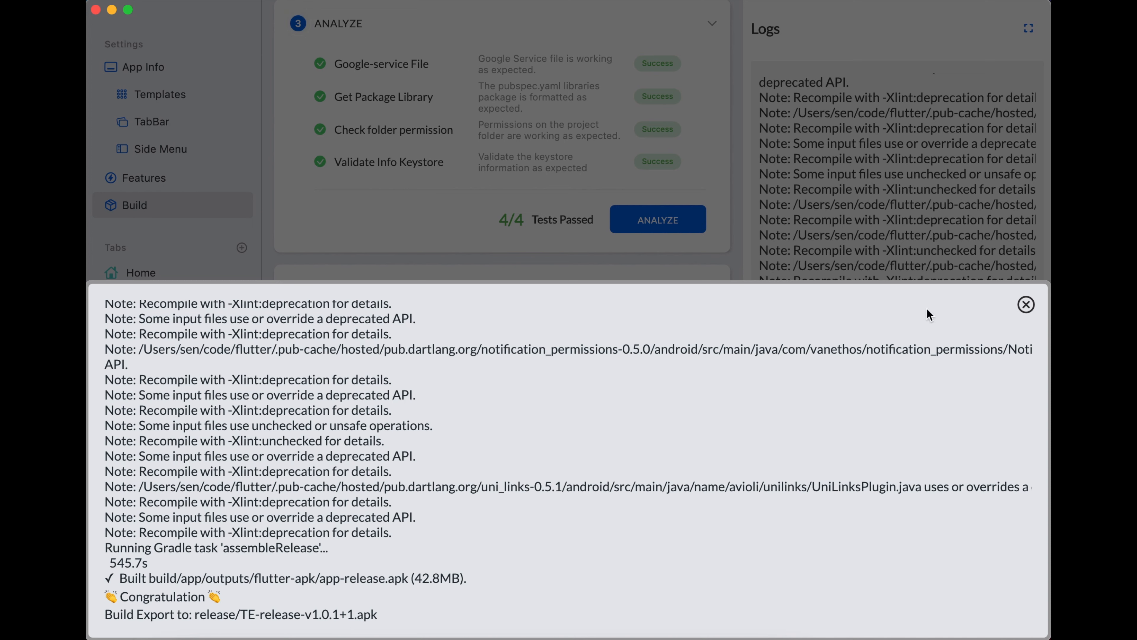
- Close the build log and check TE-release-v1.0.1+1.apk in the project's release folder in Finder
click(1026, 304)
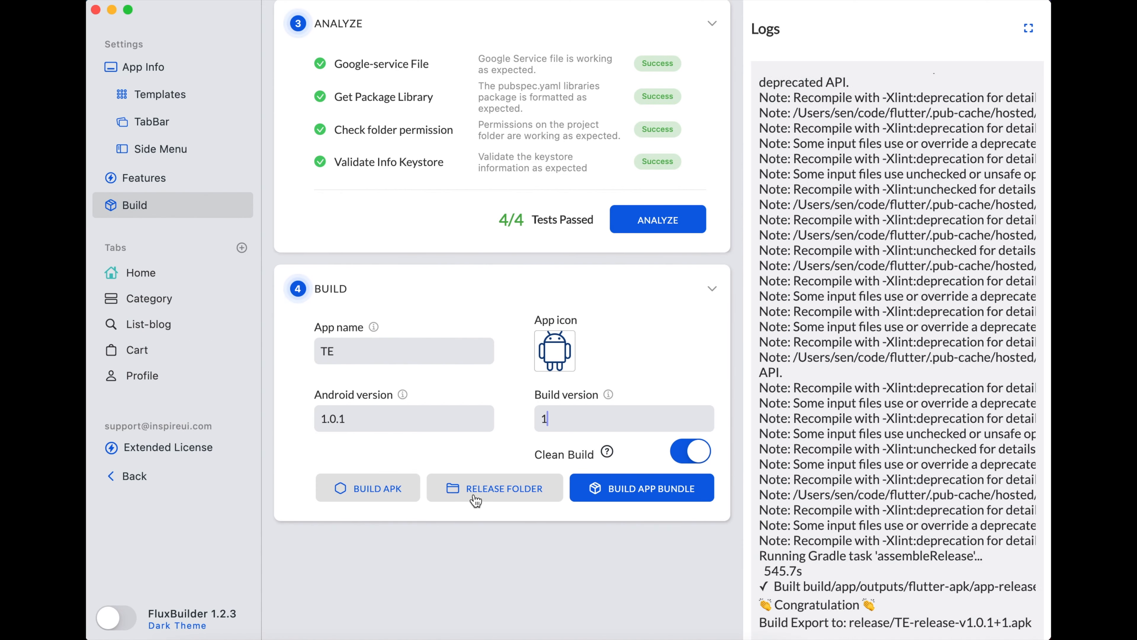
click(511, 489)
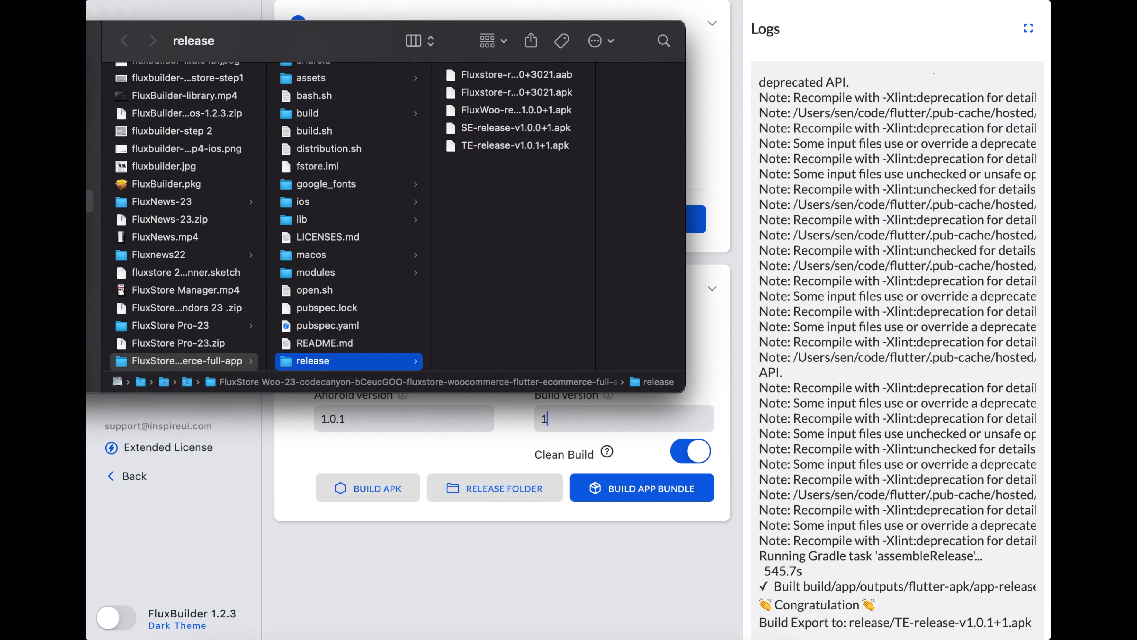
drag(173, 40, 244, 100)
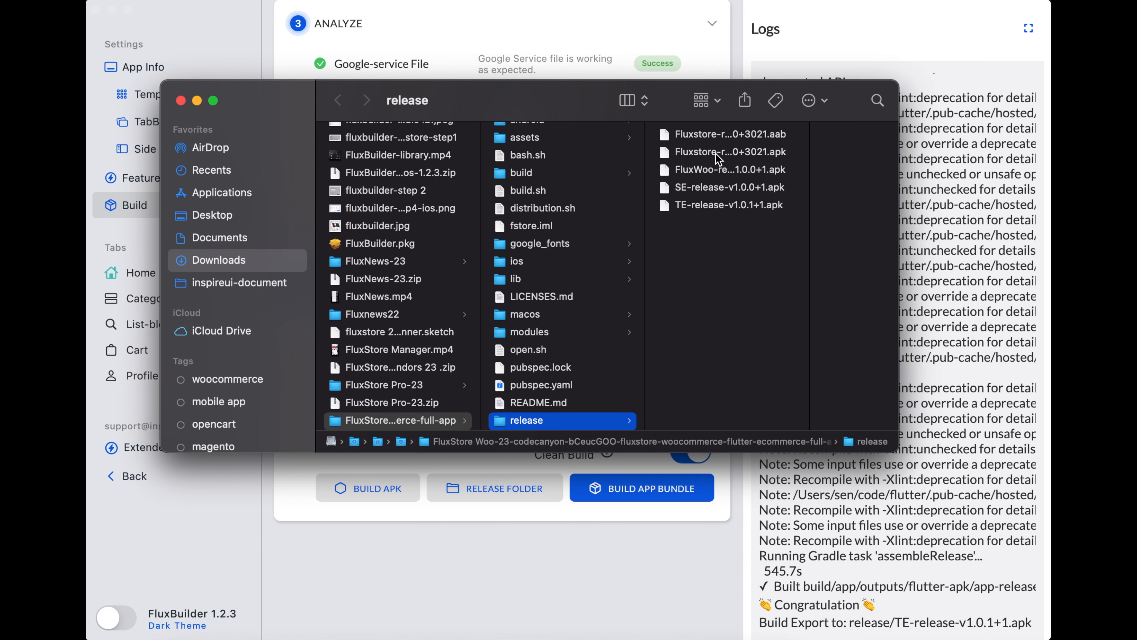
drag(810, 157, 873, 163)
click(735, 207)
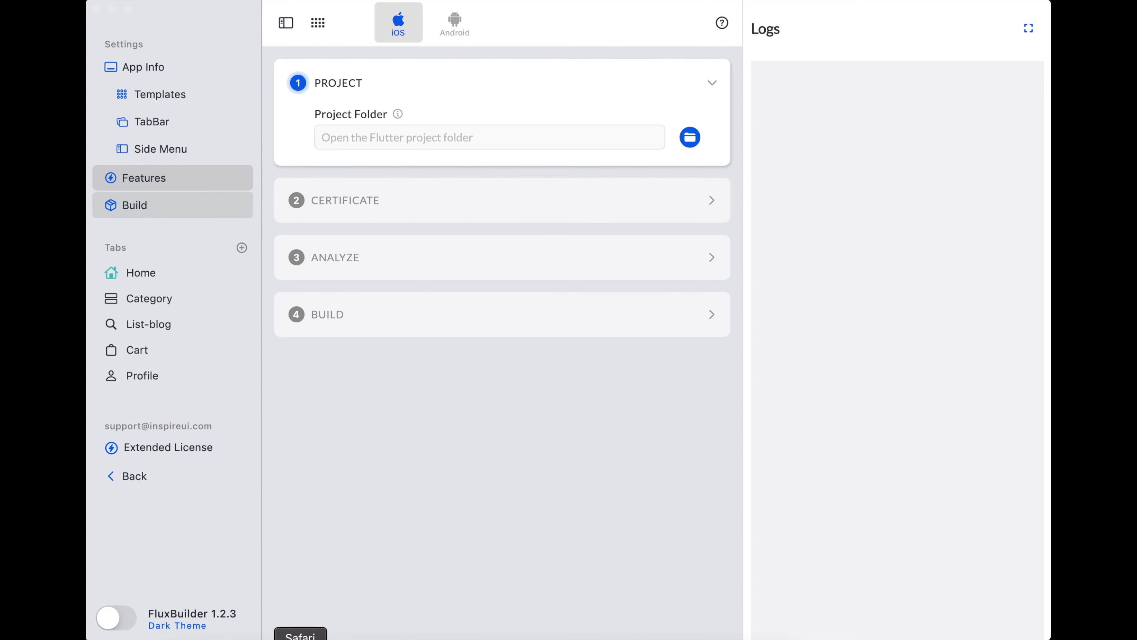
- Bring up the InspireUI Help Center in Chrome and select the site domain in the address bar
click(245, 638)
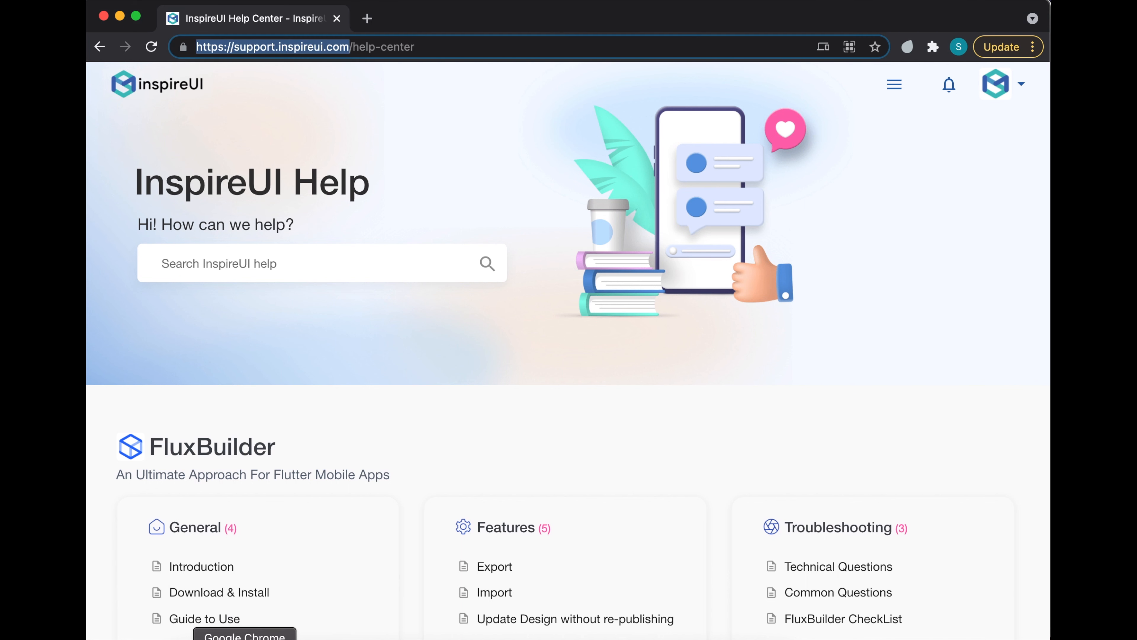
click(315, 46)
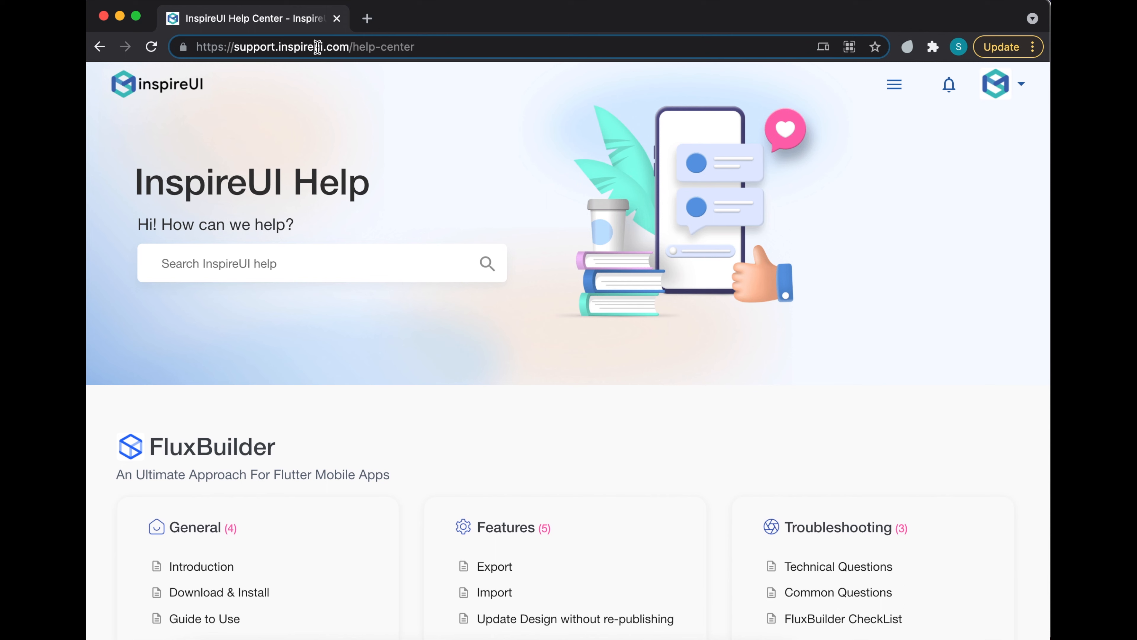
drag(342, 47, 201, 50)
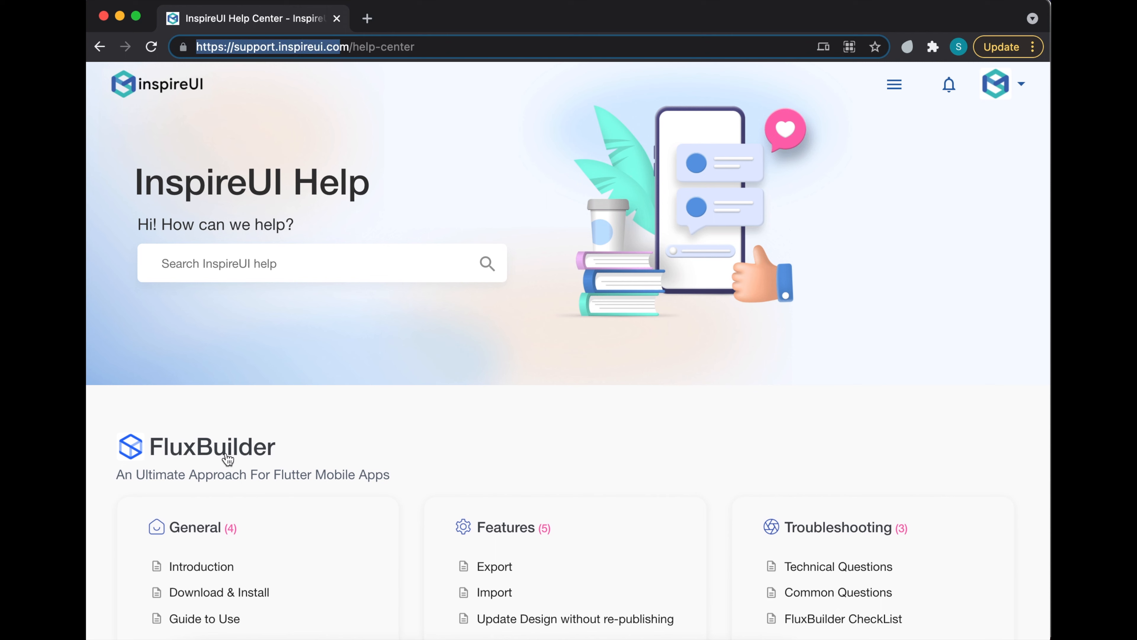
- Go to Guide to Use > Build APK & IPA files, section 3 Build the IPA, and open the Bundle ID guide
click(191, 619)
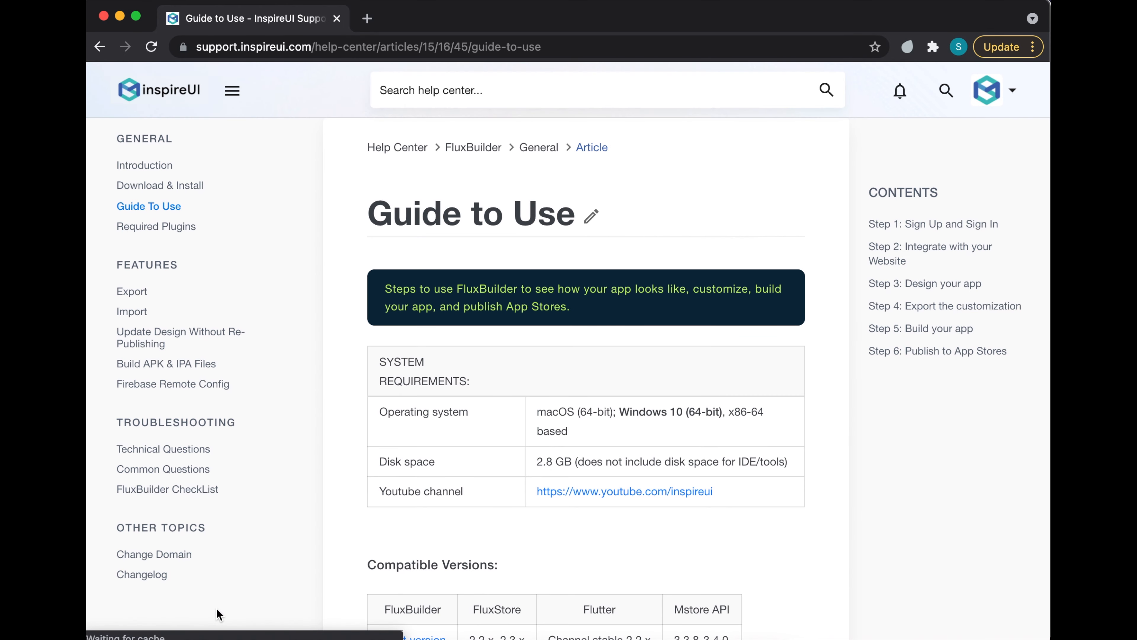
click(169, 367)
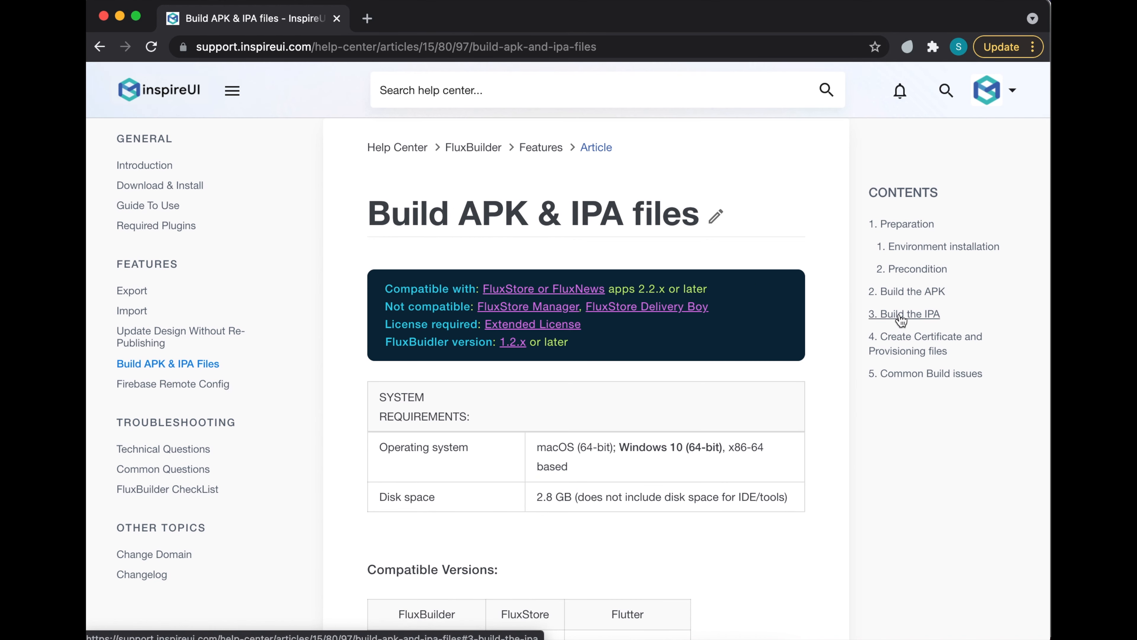
click(913, 318)
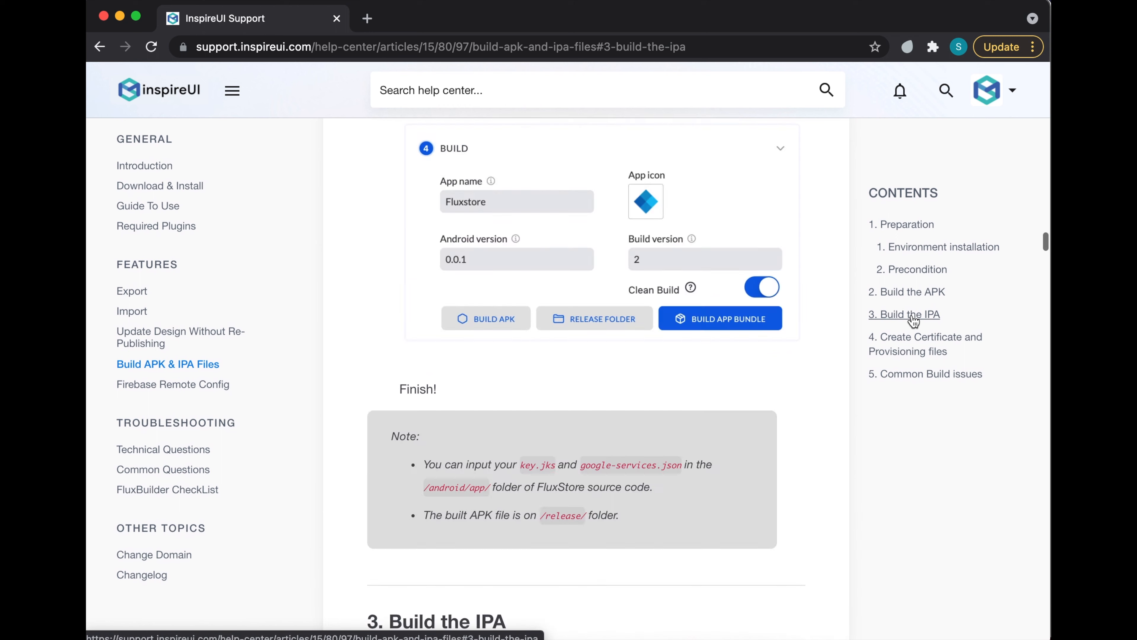
drag(396, 426, 540, 428)
click(576, 457)
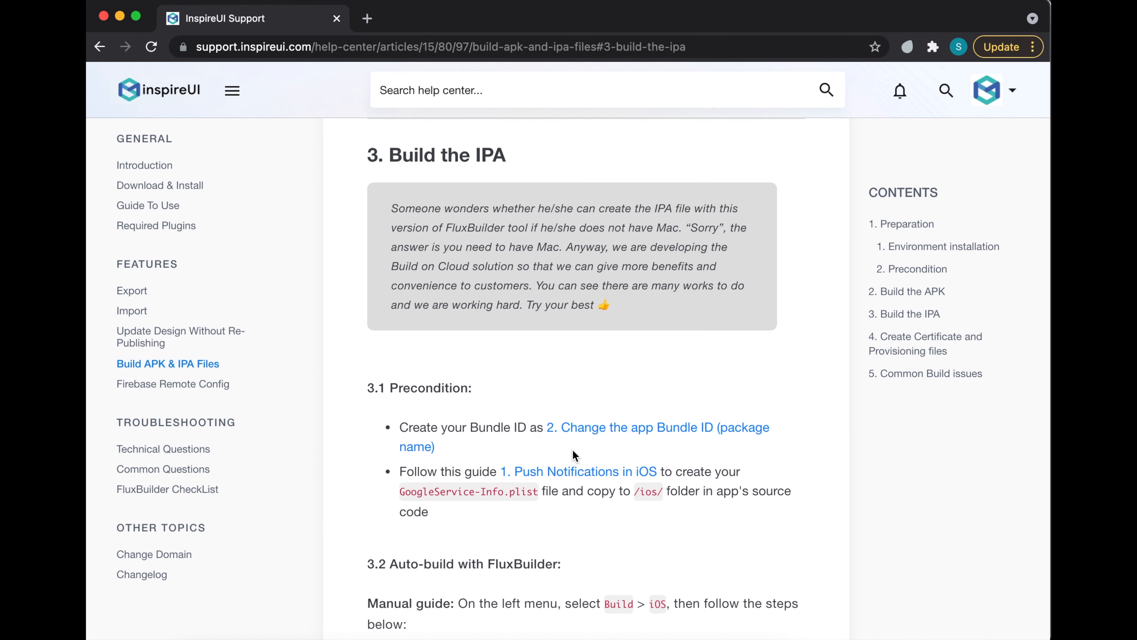
click(599, 430)
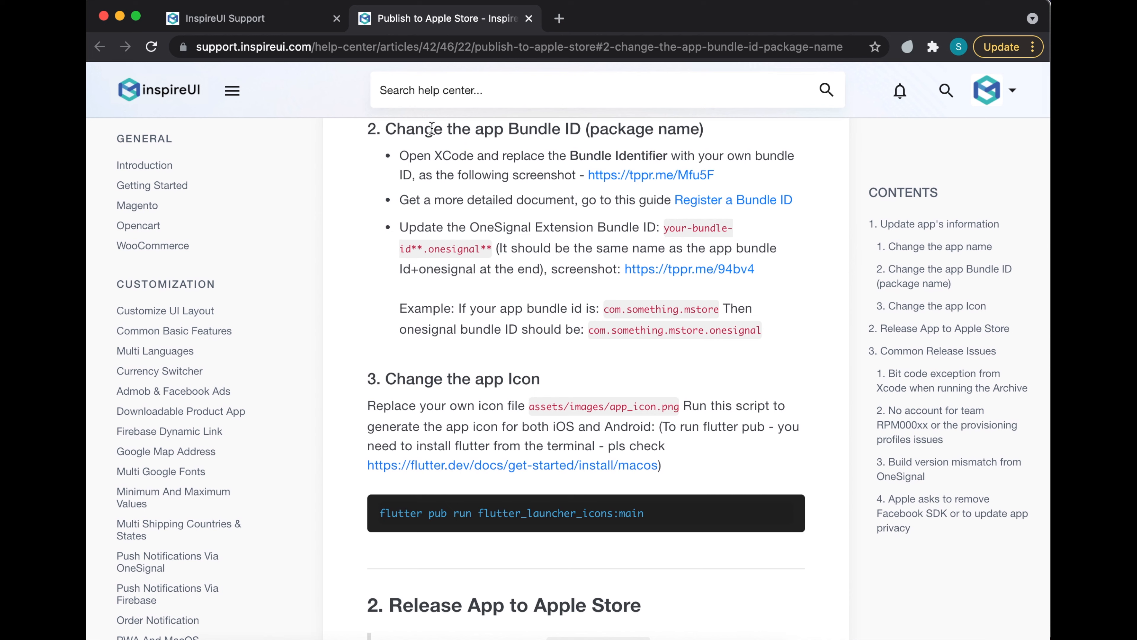
- Highlight the Bundle ID steps, then return to Build the IPA and highlight the GoogleService-Info.plist instruction
drag(397, 129, 711, 140)
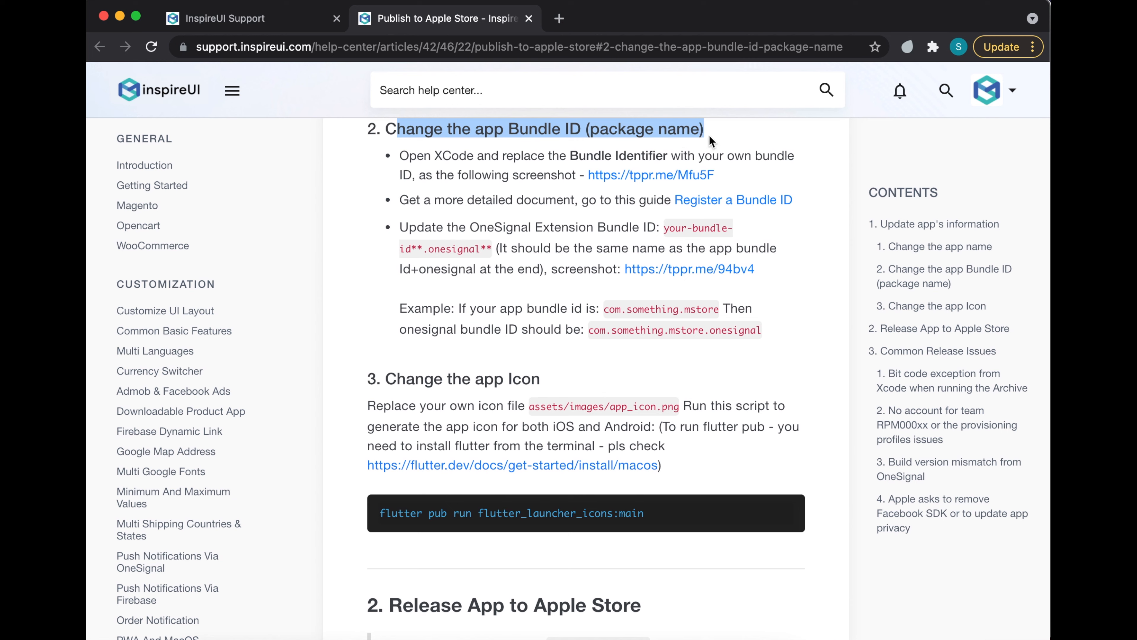
click(399, 162)
drag(399, 153, 777, 333)
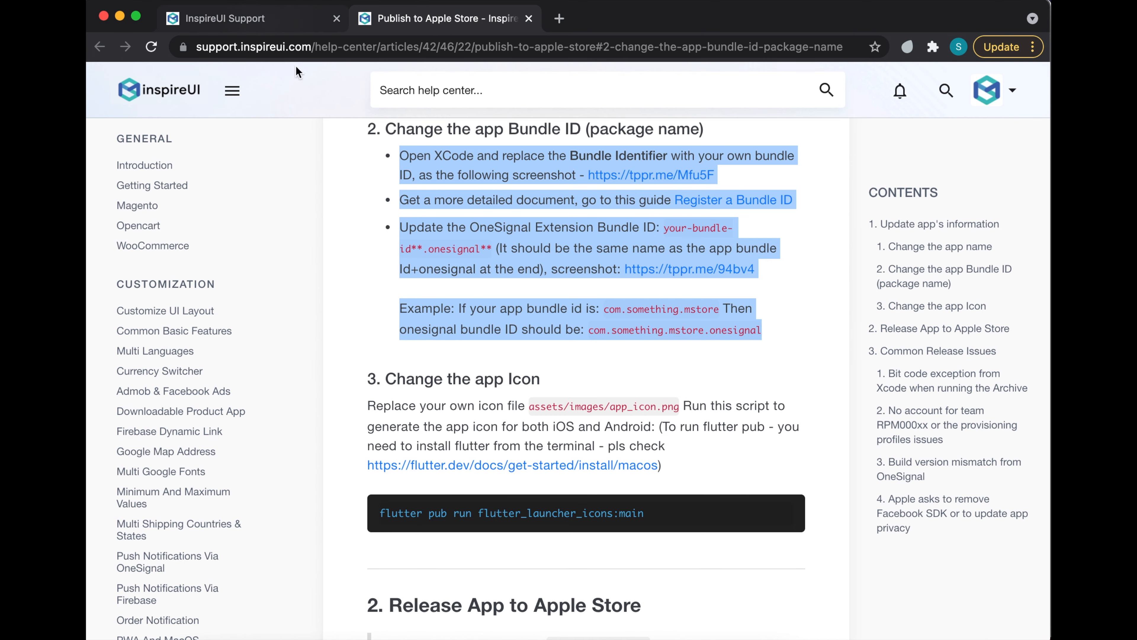
click(260, 24)
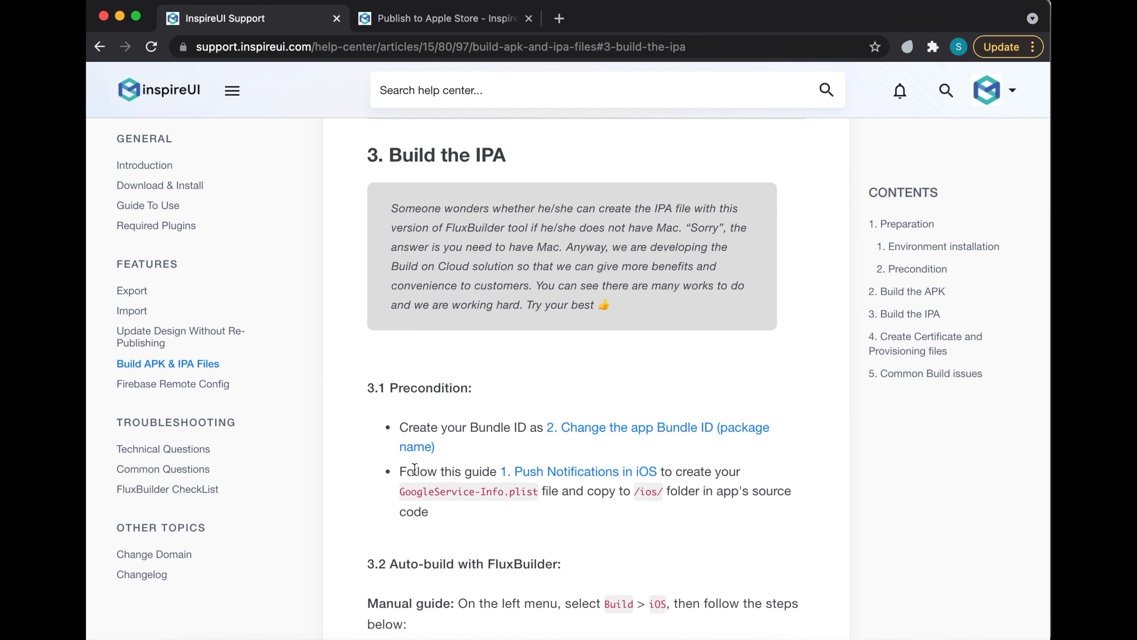
drag(675, 470, 557, 496)
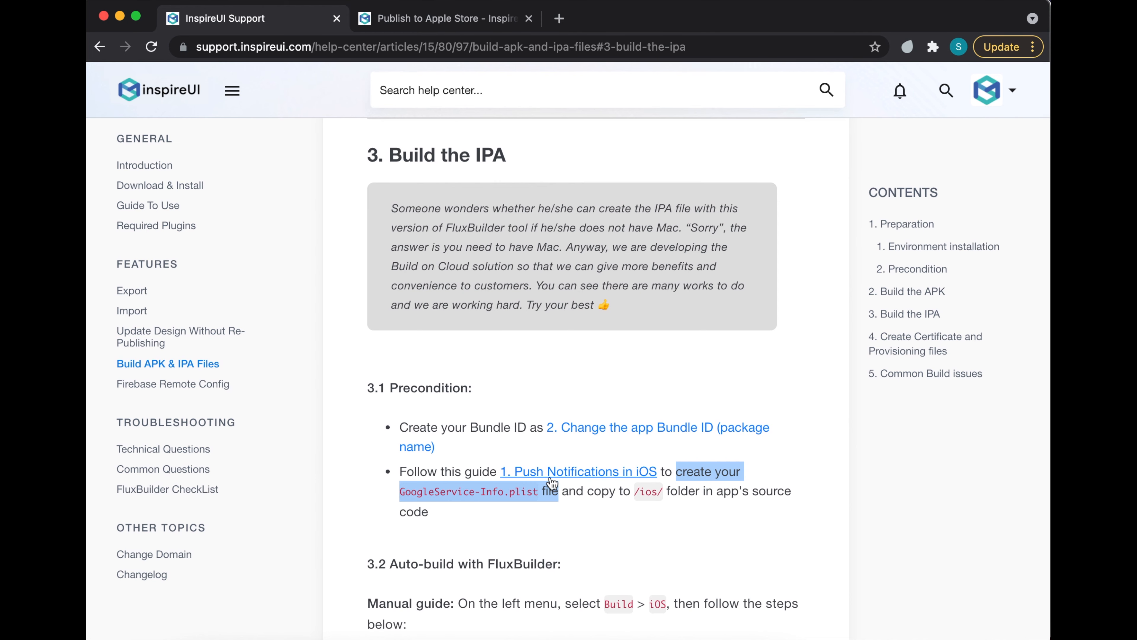
- Open the Push Notifications in iOS guide and read through the Add Firebase and Register app steps
click(582, 471)
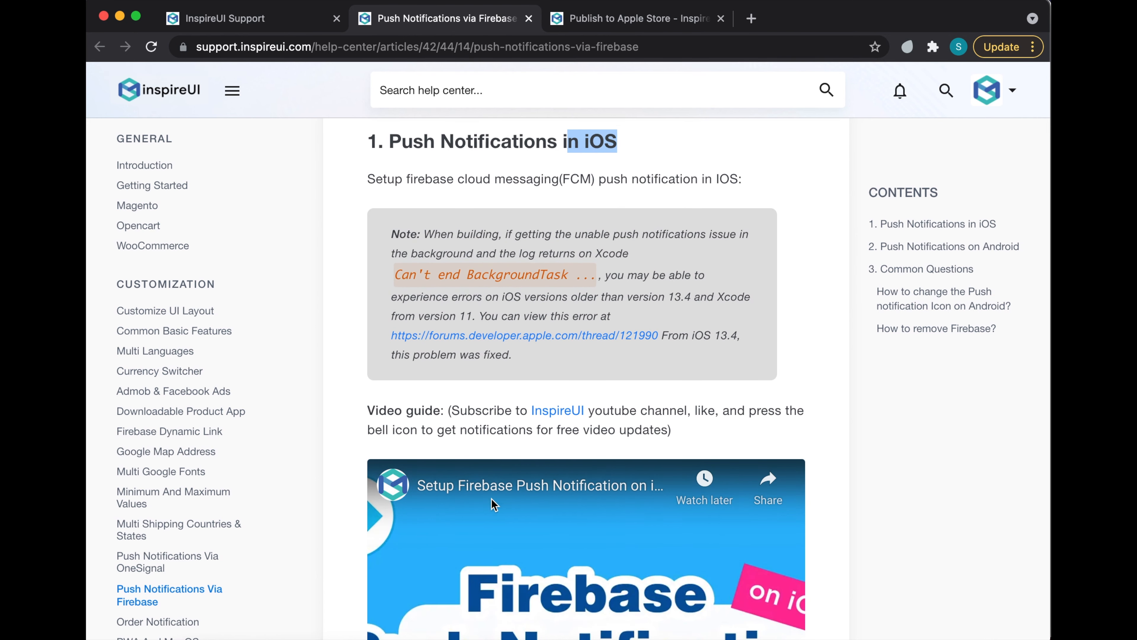
scroll(536, 560, down, 4)
scroll(536, 555, down, 10)
drag(367, 167, 500, 168)
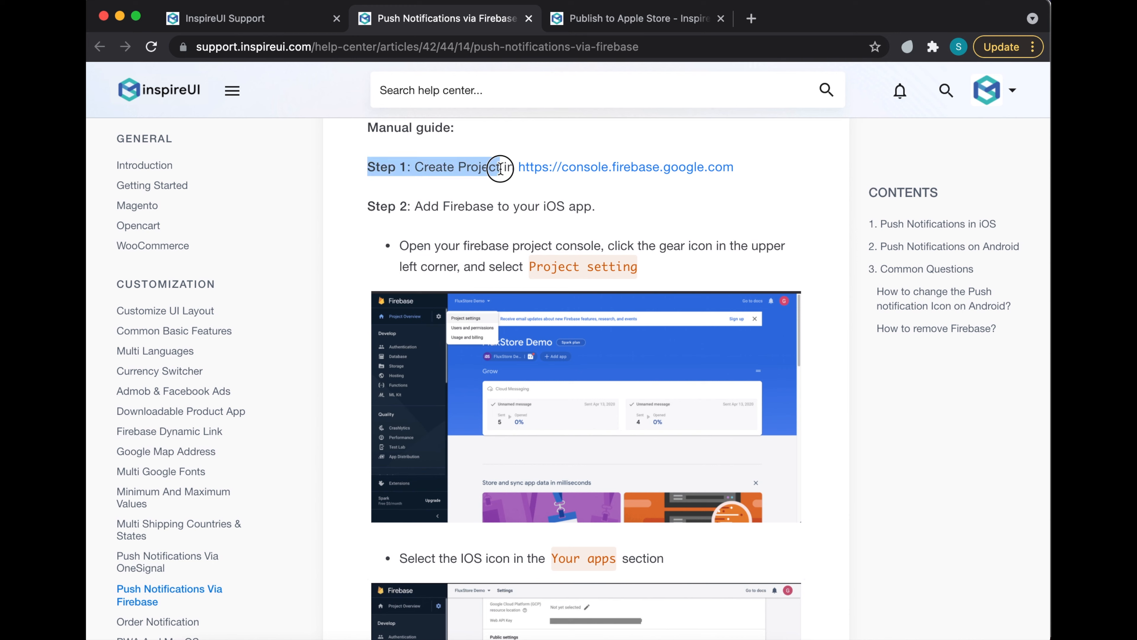
drag(369, 206, 500, 206)
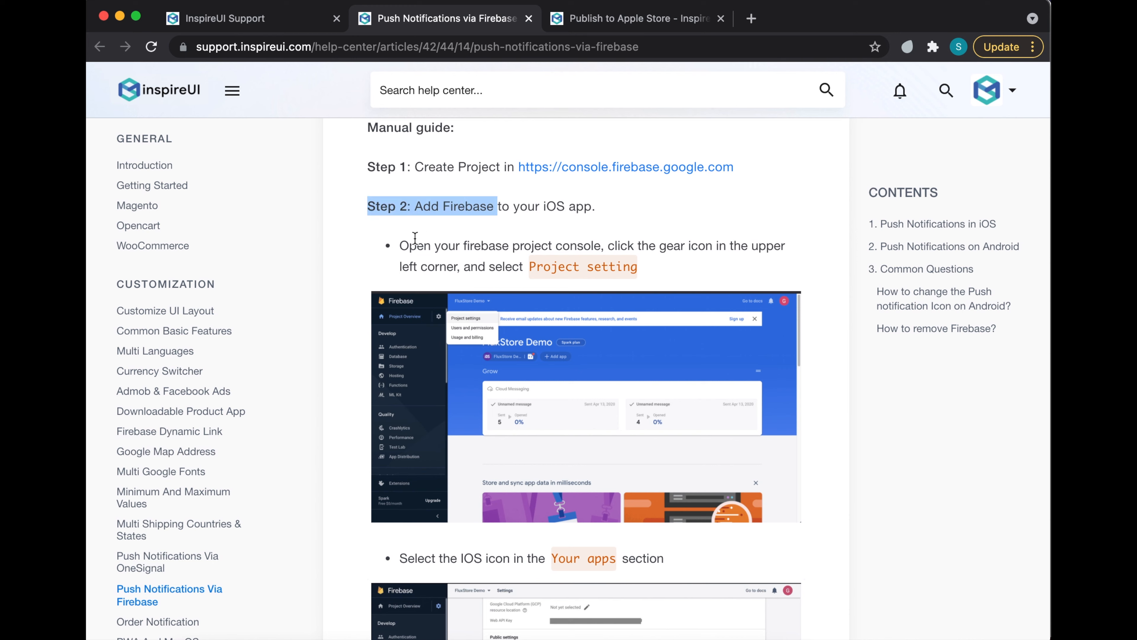
click(399, 245)
scroll(400, 246, down, 15)
drag(400, 135, 524, 137)
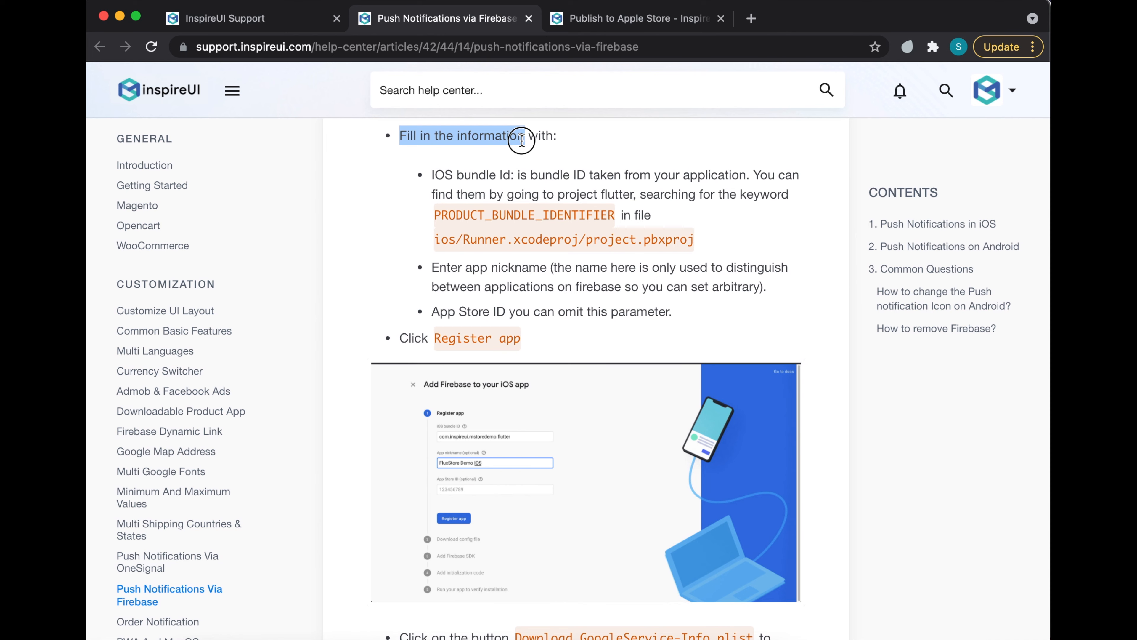
drag(403, 335, 525, 345)
- Read the Download GoogleService-Info.plist and copy-to-ios-folder steps, then switch to FluxBuilder
scroll(517, 534, down, 6)
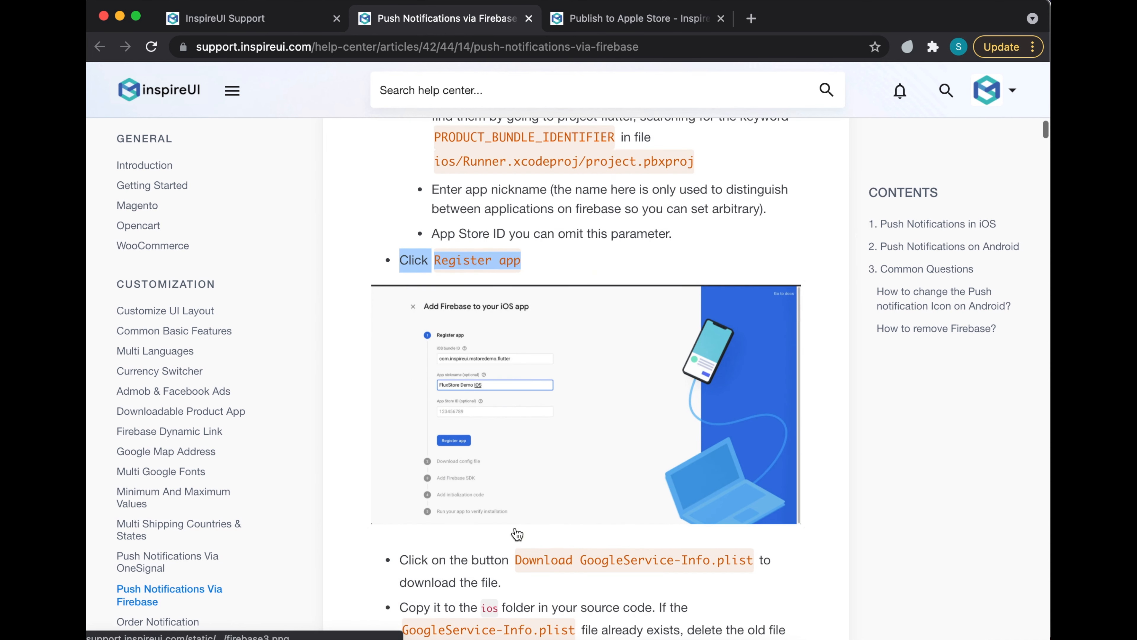
scroll(515, 520, down, 5)
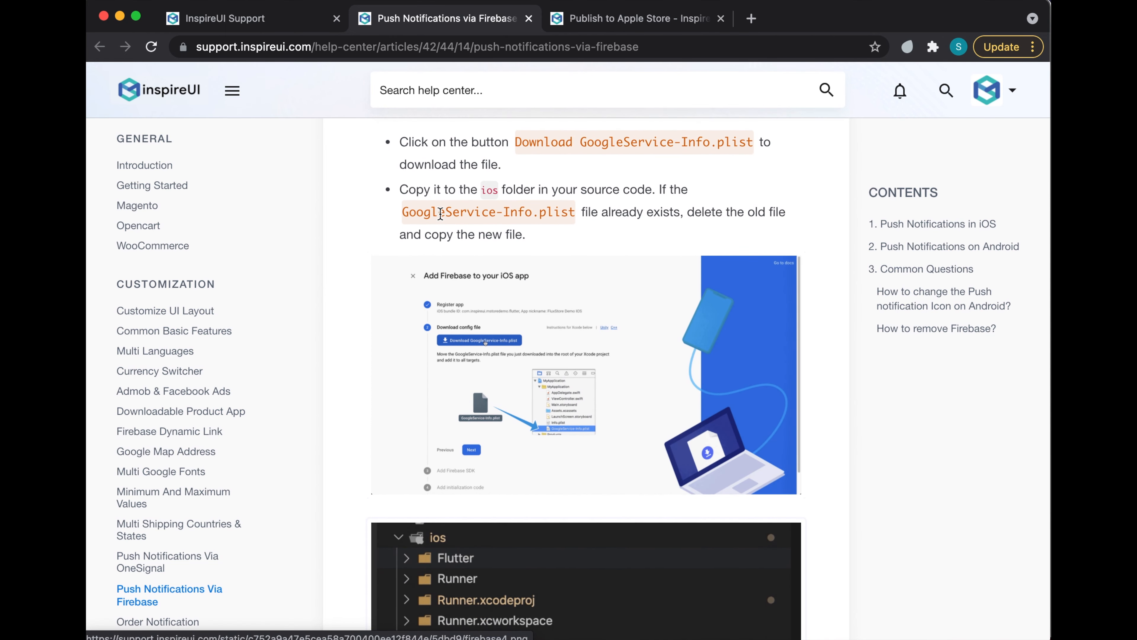
drag(400, 142, 722, 143)
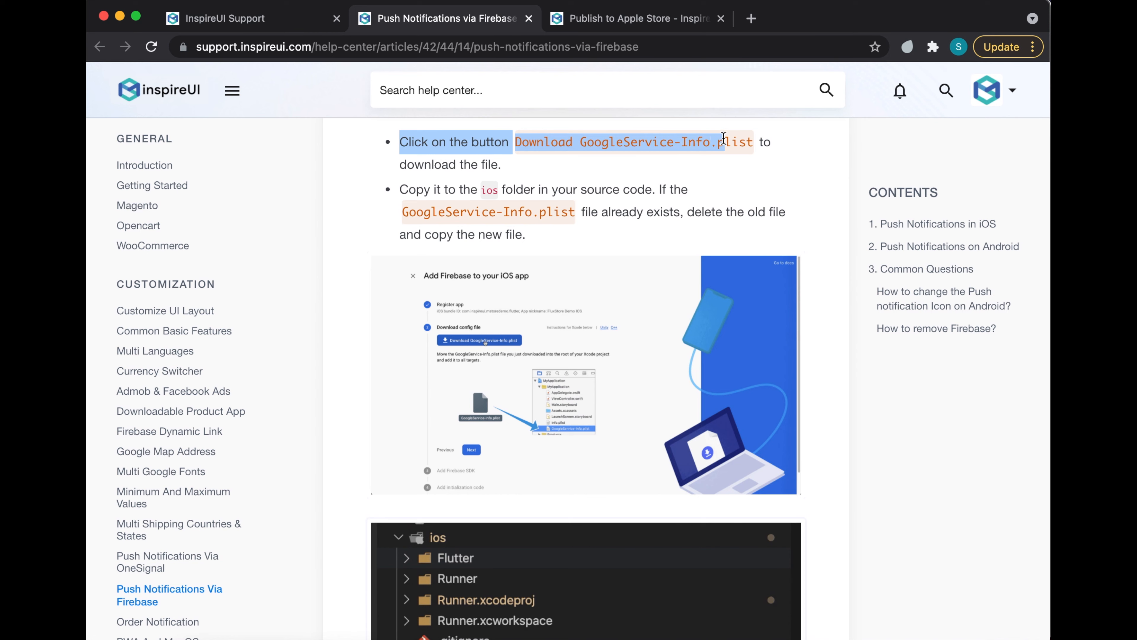
drag(404, 188, 638, 187)
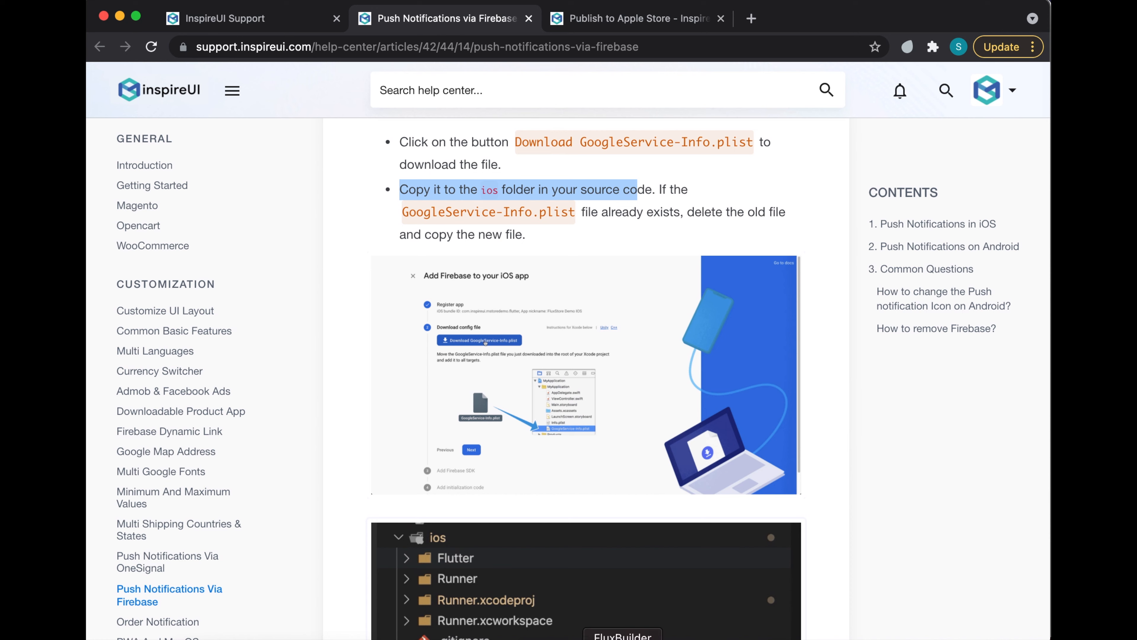
click(622, 638)
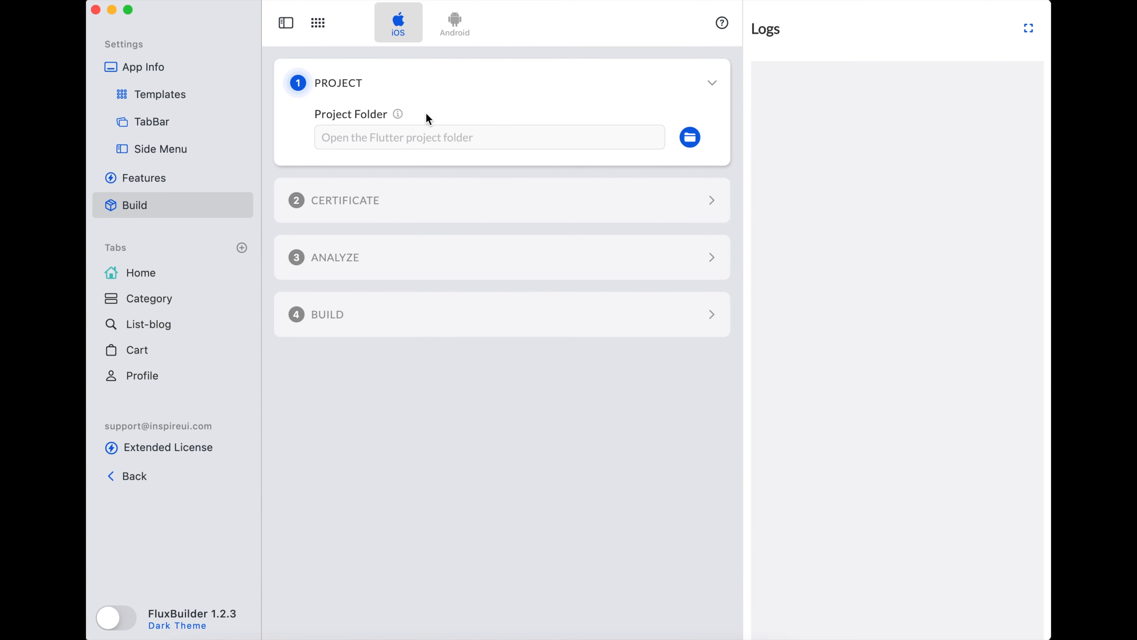
- Set the iOS Project Folder to the FluxStore Woo-23 folder in Downloads
mouse_move(399, 115)
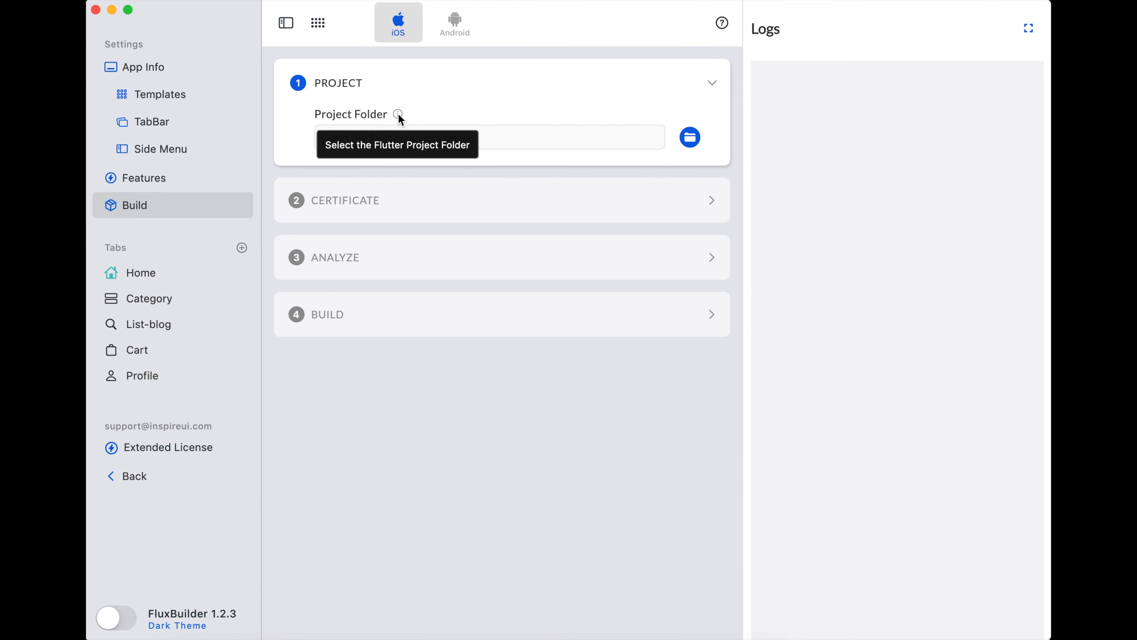
click(691, 141)
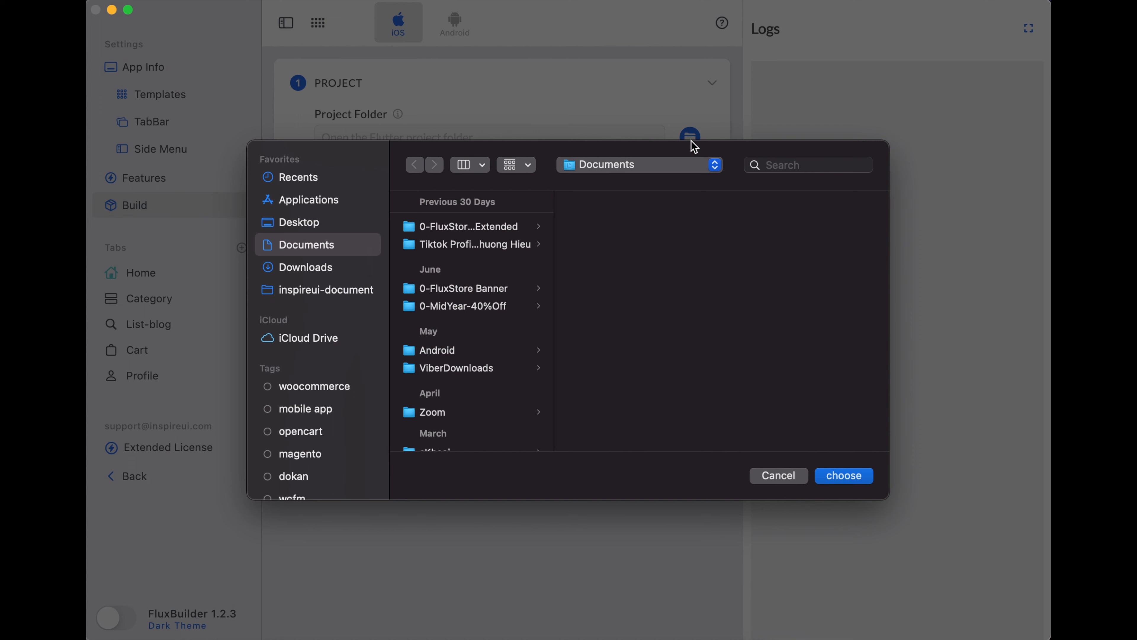
click(307, 267)
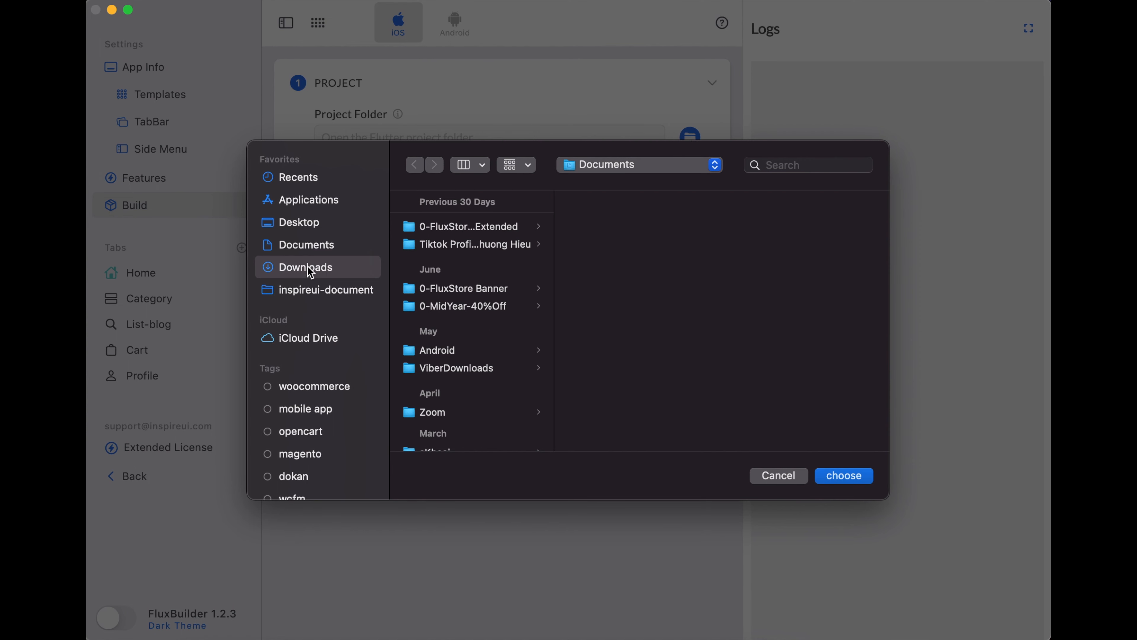
scroll(434, 405, down, 15)
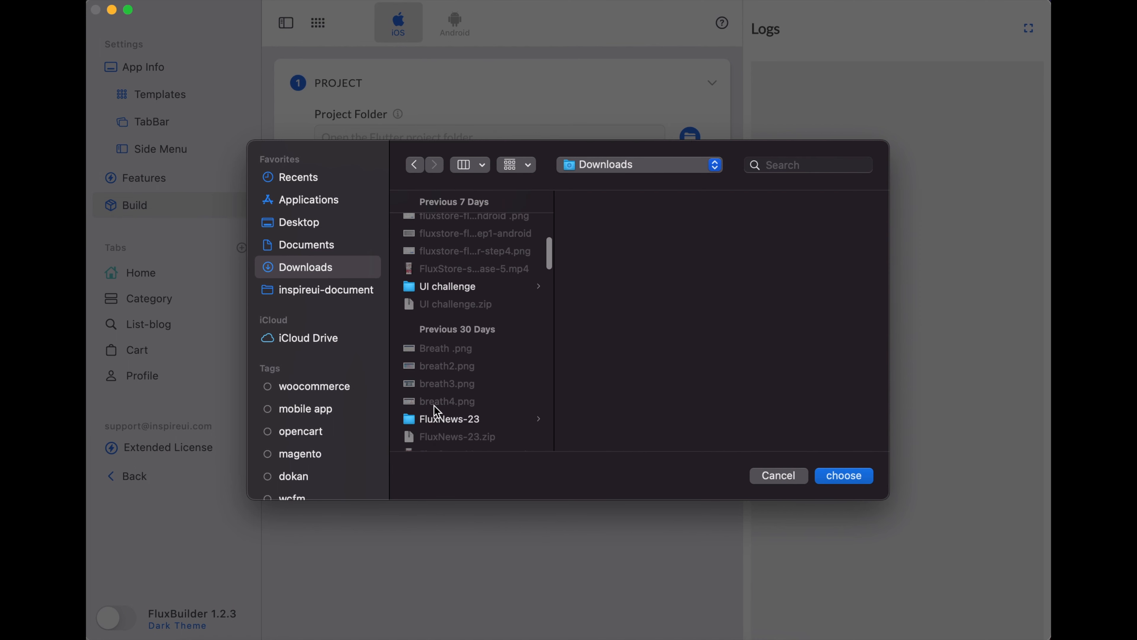
scroll(433, 404, up, 5)
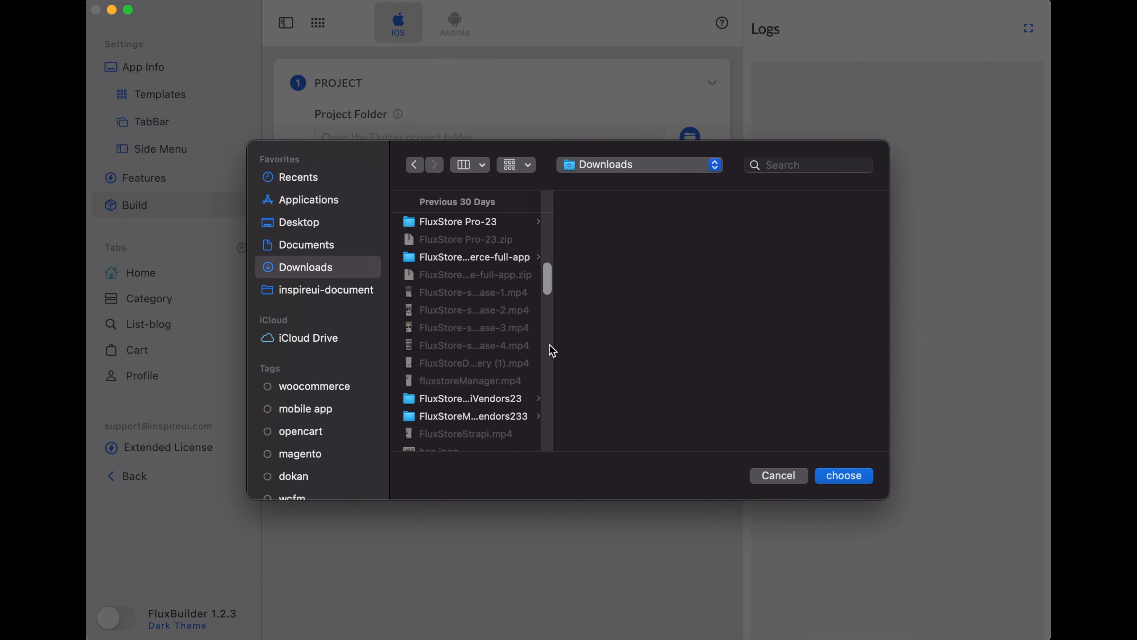
drag(554, 344, 706, 348)
click(518, 259)
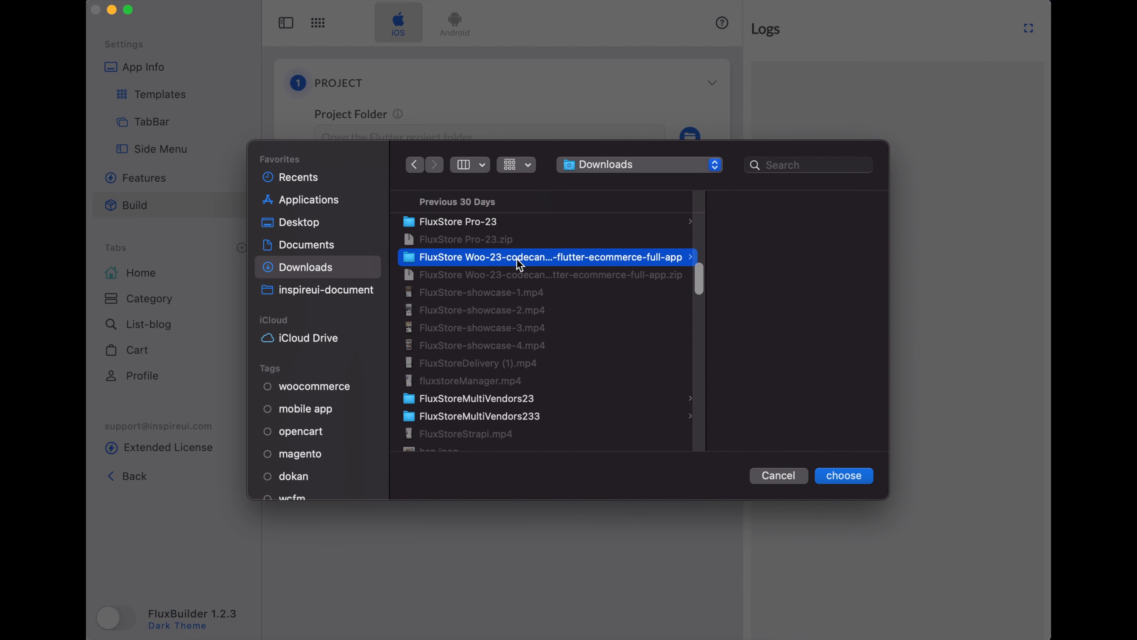
click(846, 482)
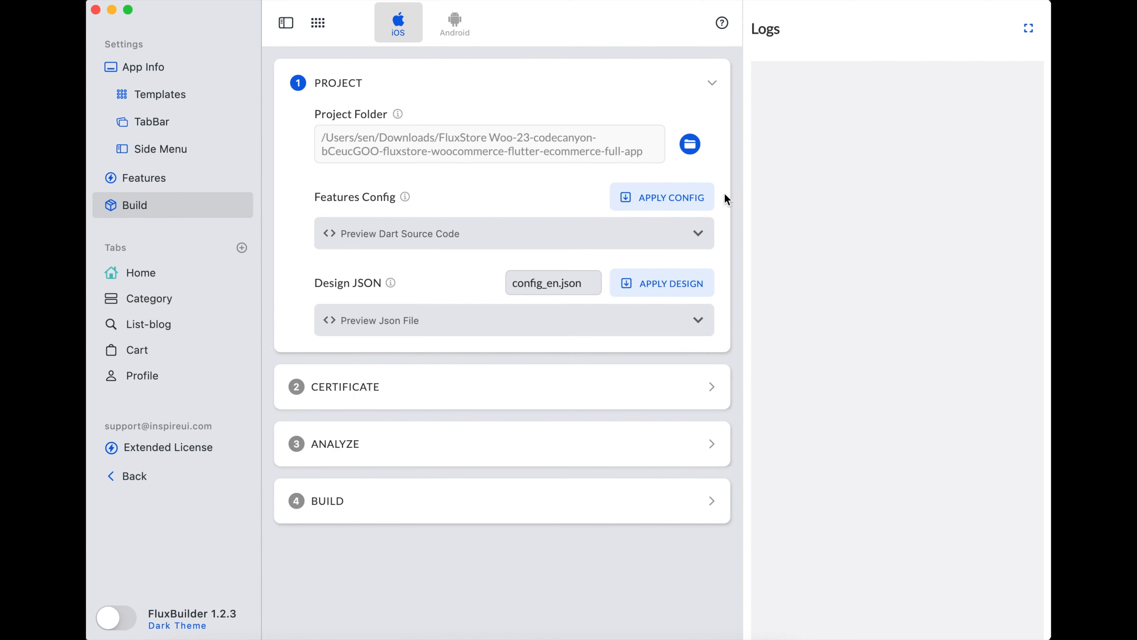
- Apply the env.dart features config and config_en.json design, then expand the Certificate step
mouse_move(404, 198)
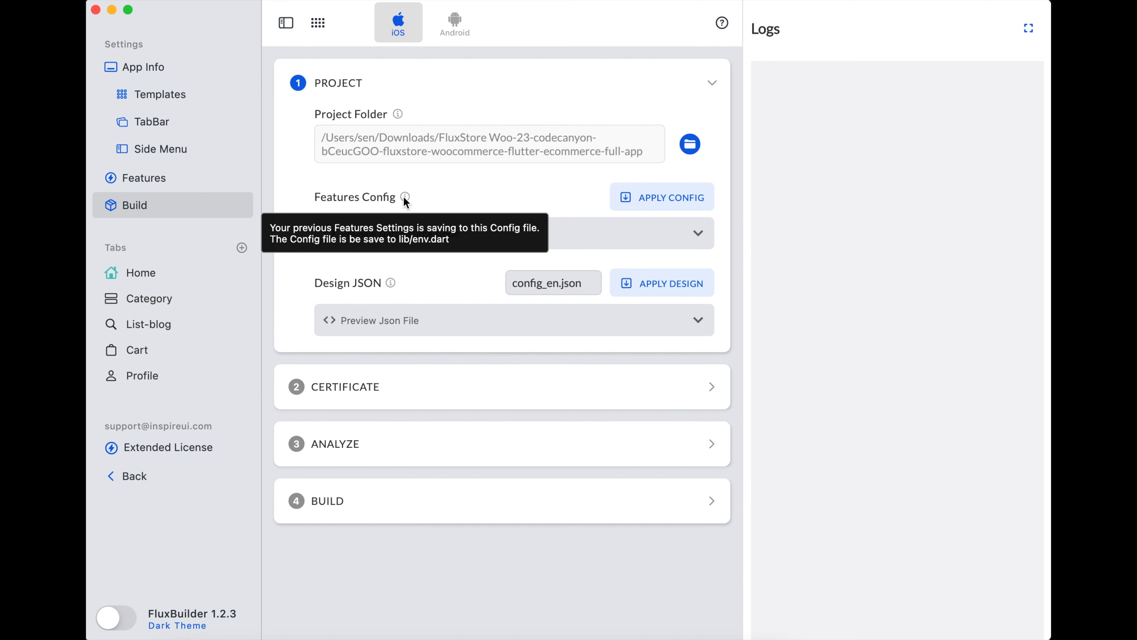
click(660, 202)
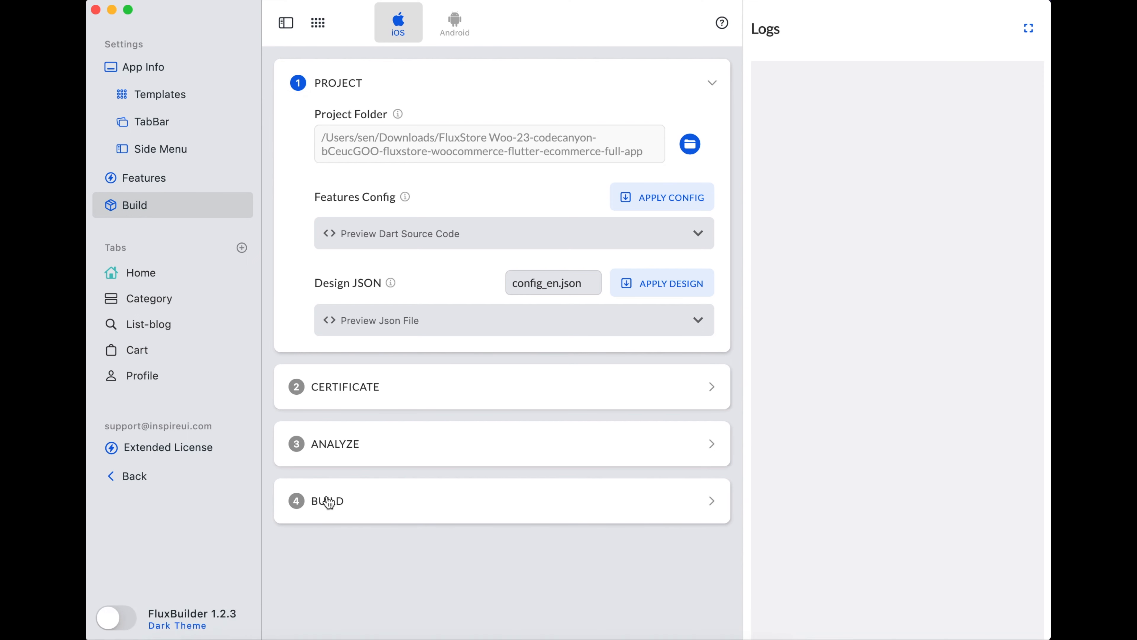
mouse_move(391, 283)
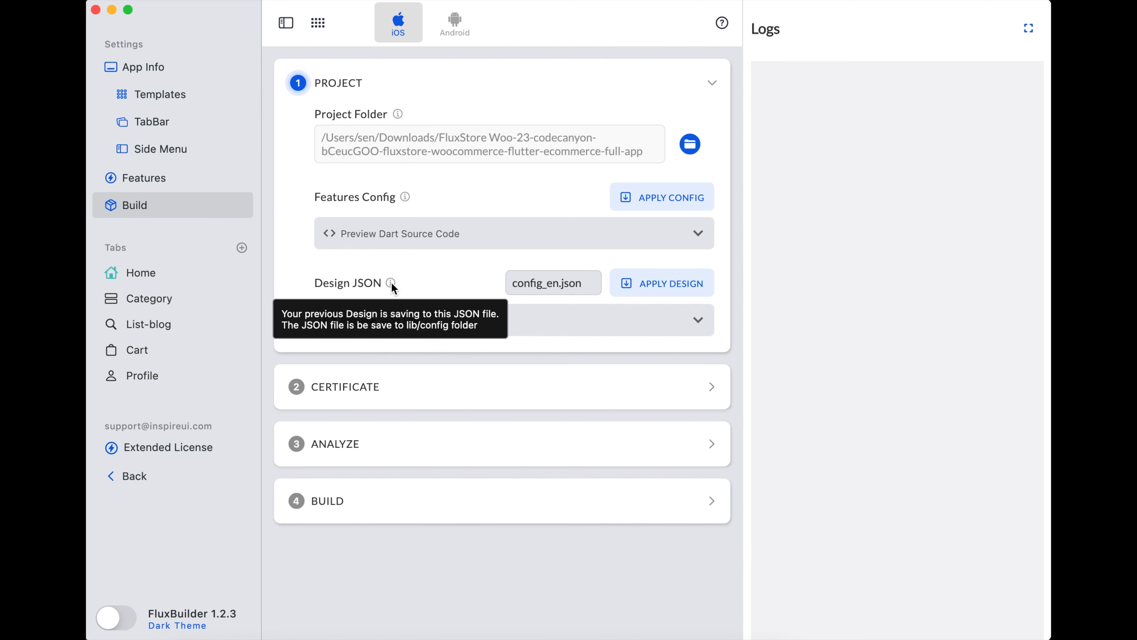
click(659, 293)
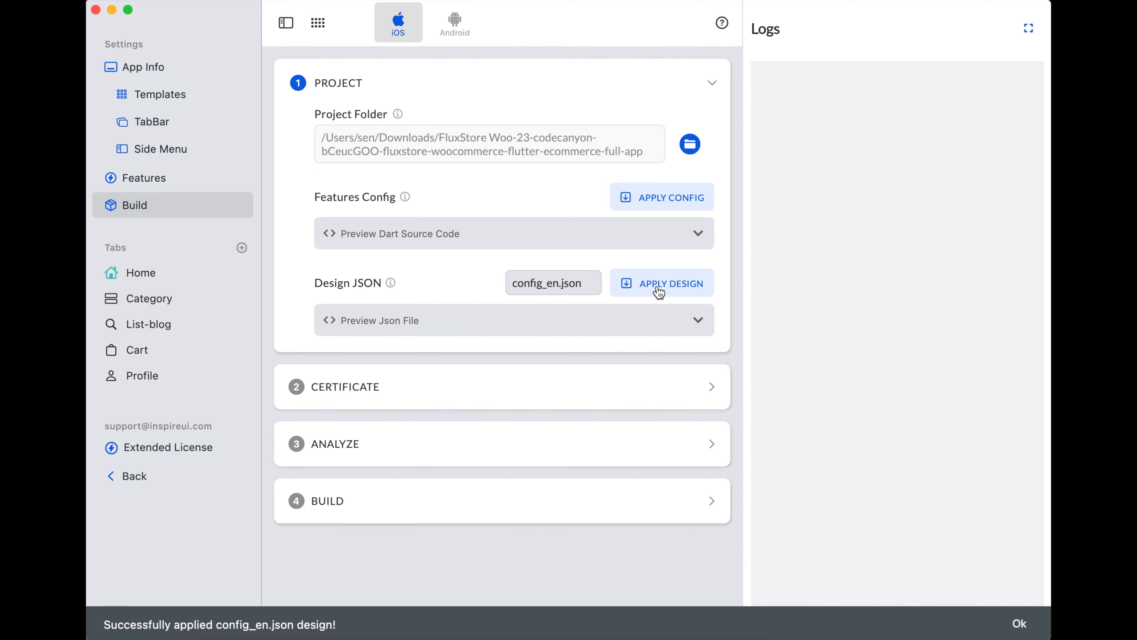
click(300, 387)
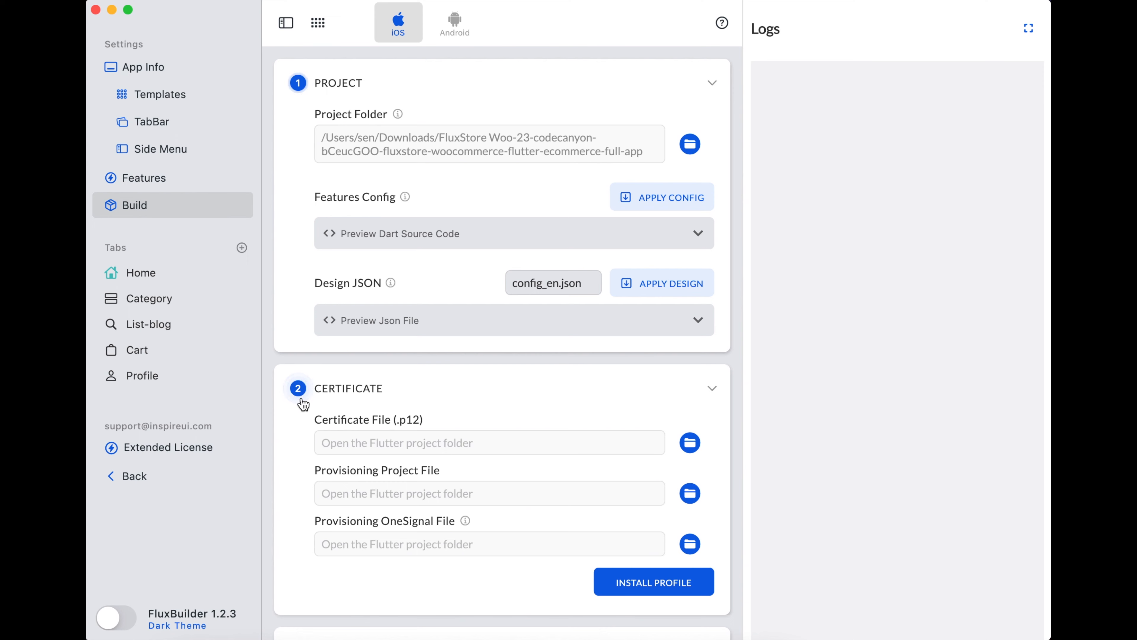
- Set the Certificate File to App_distribution.p12 from Downloads/profile_build_ios_fluxstore, then return to Chrome
click(691, 445)
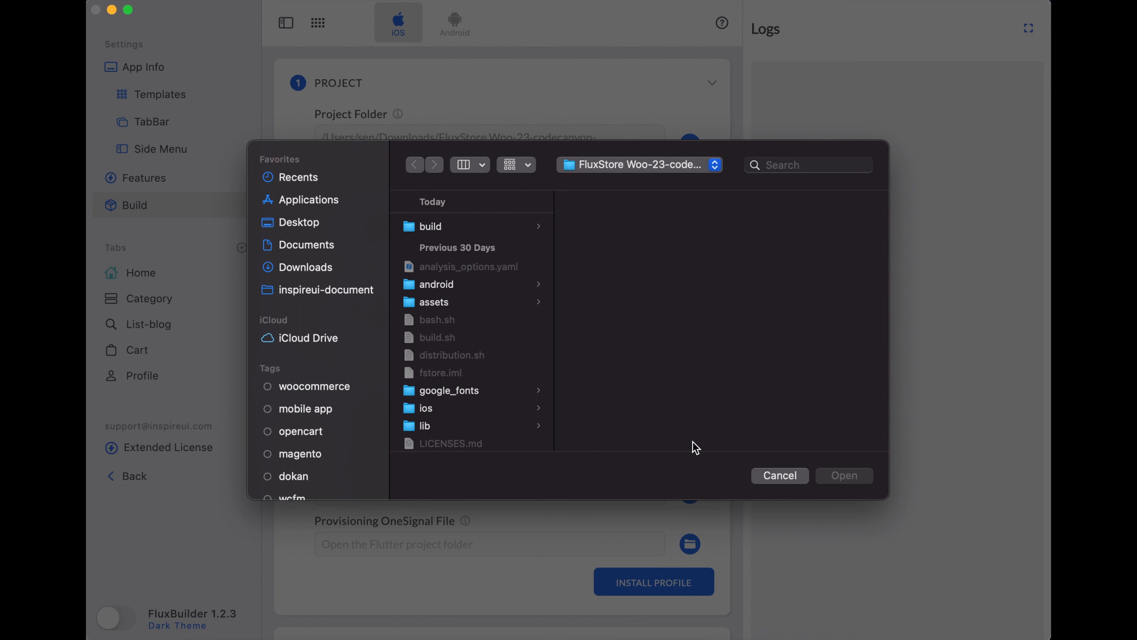
click(315, 267)
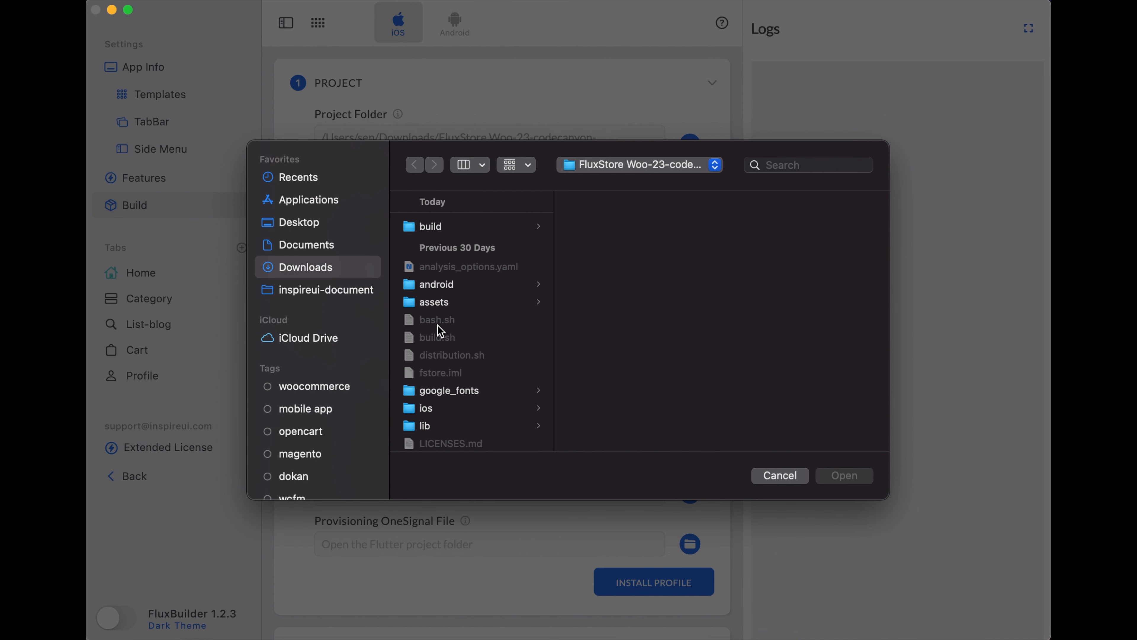
scroll(484, 403, down, 10)
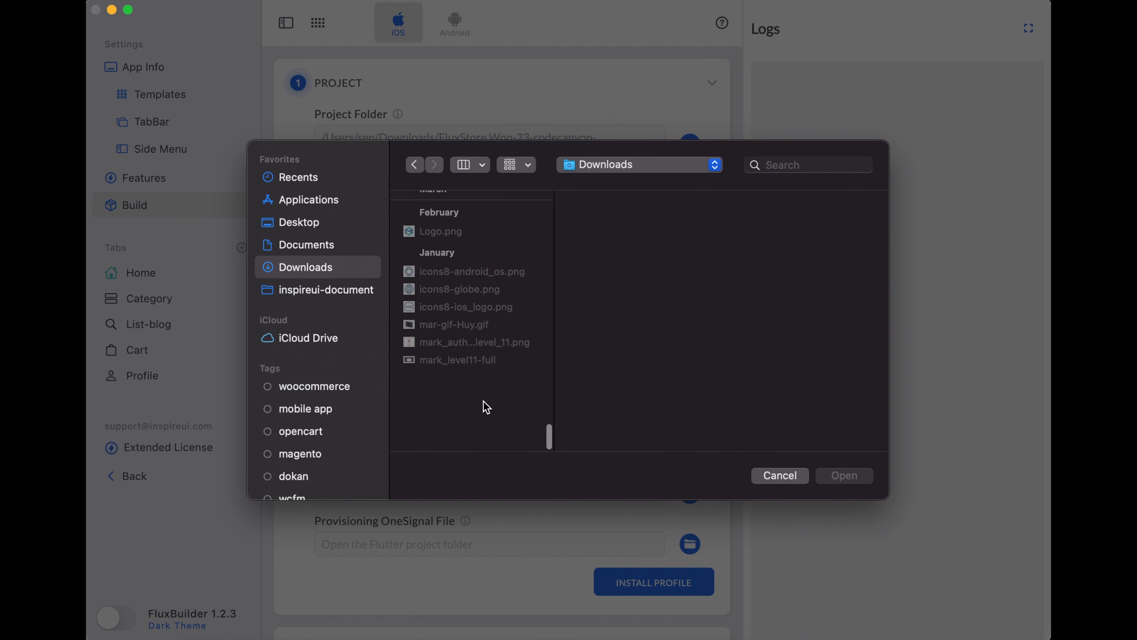
scroll(487, 407, up, 4)
scroll(487, 406, up, 8)
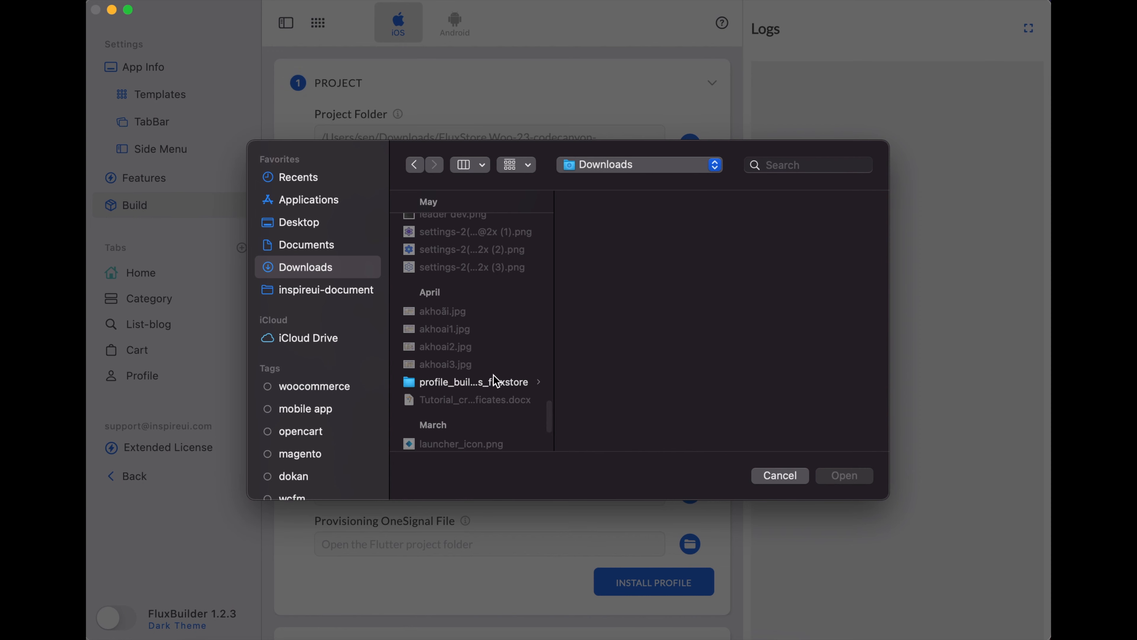
drag(553, 359, 653, 360)
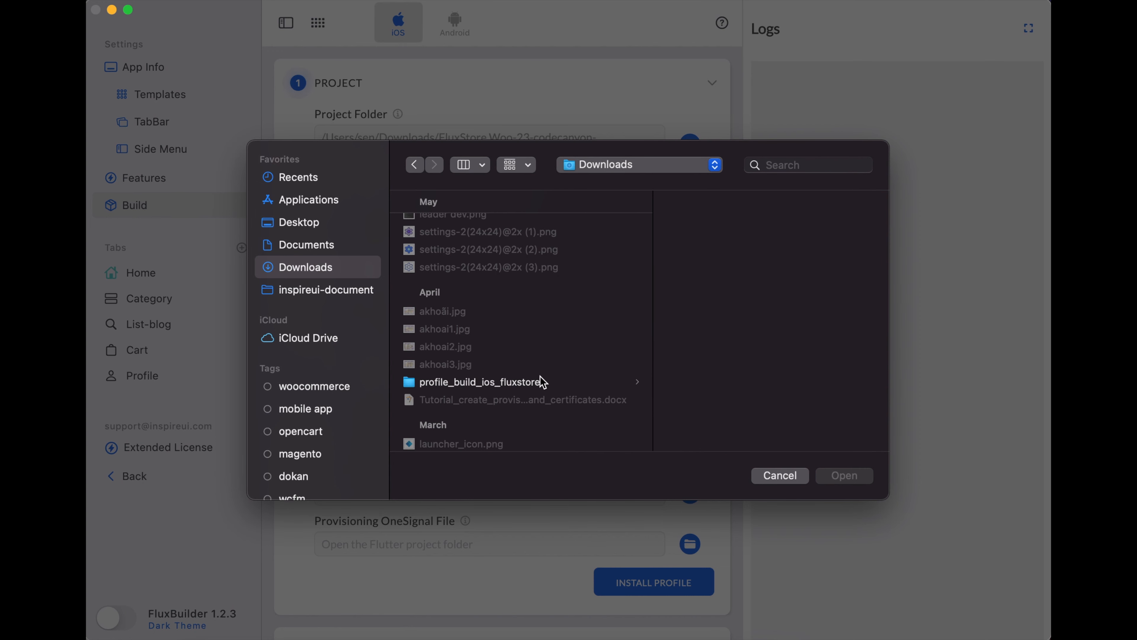
click(517, 386)
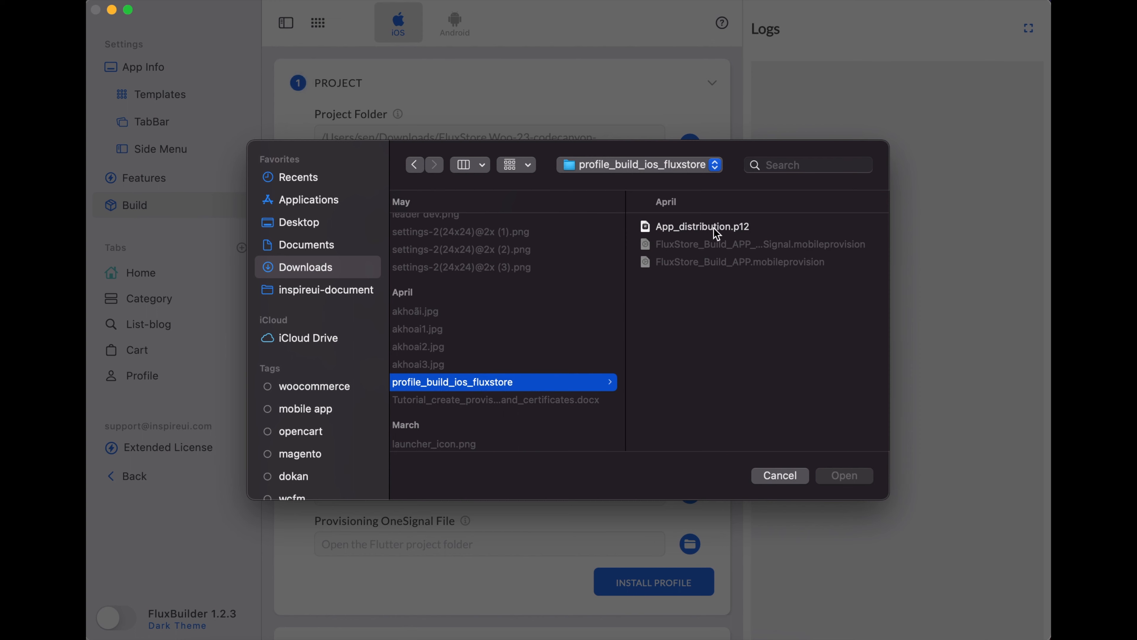
click(706, 233)
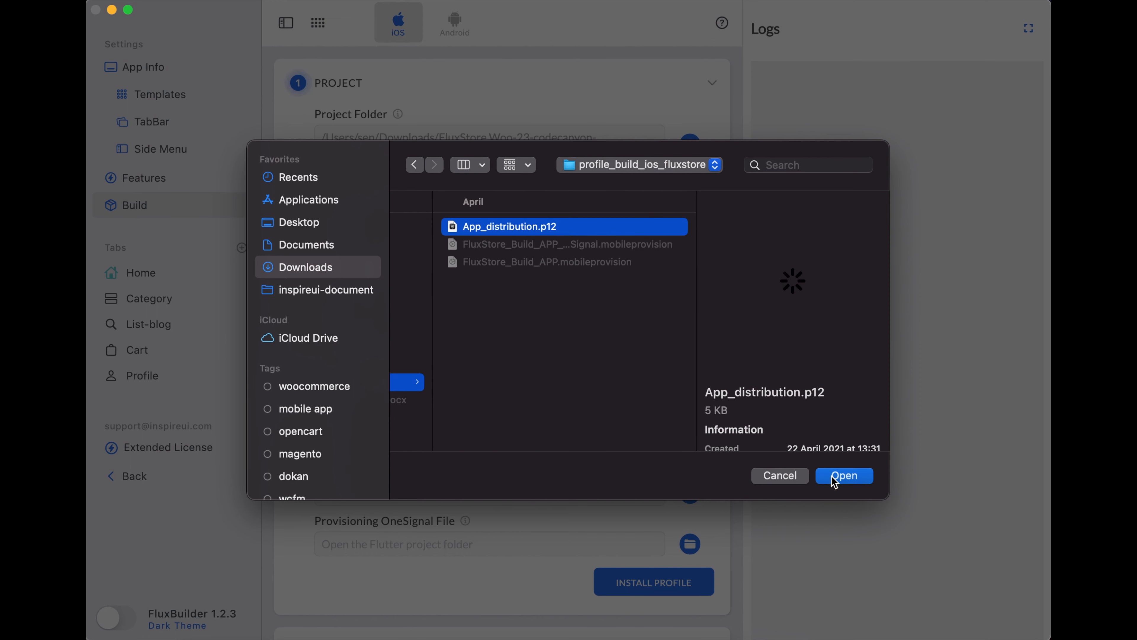
click(833, 482)
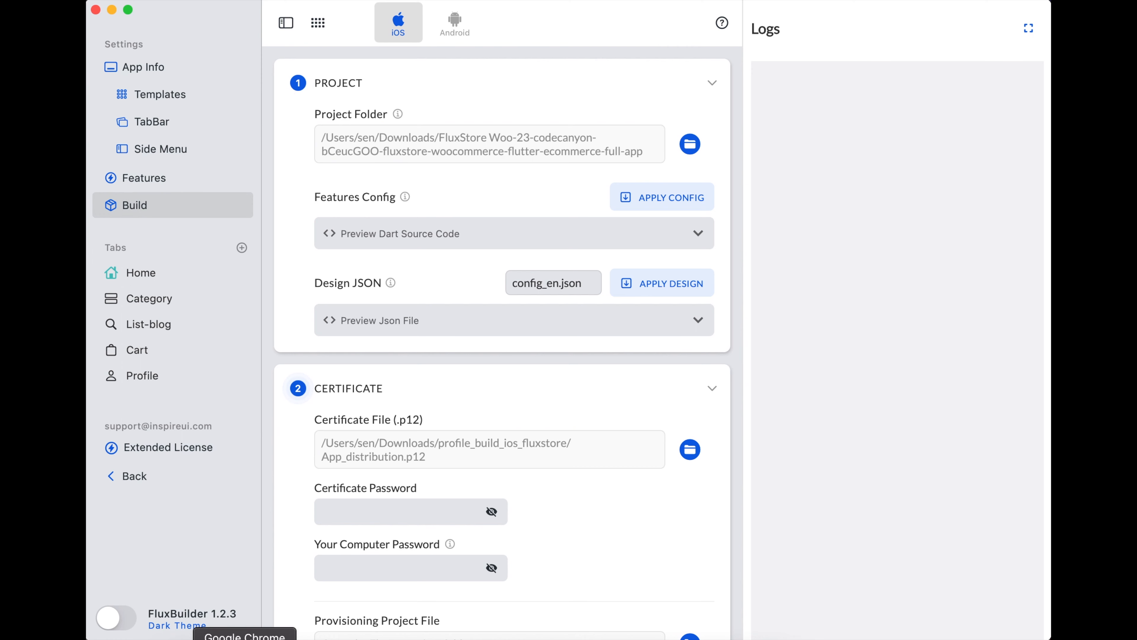
click(244, 638)
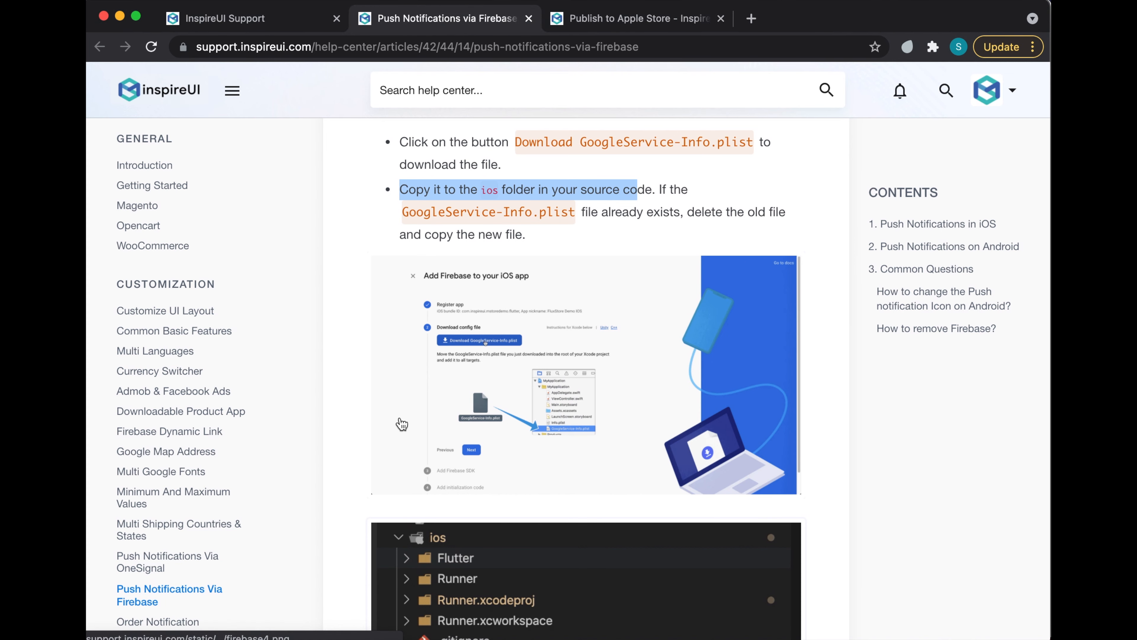
- Jump to section 4, Create Certificate and Provisioning files, and highlight the Manual guide heading
click(272, 19)
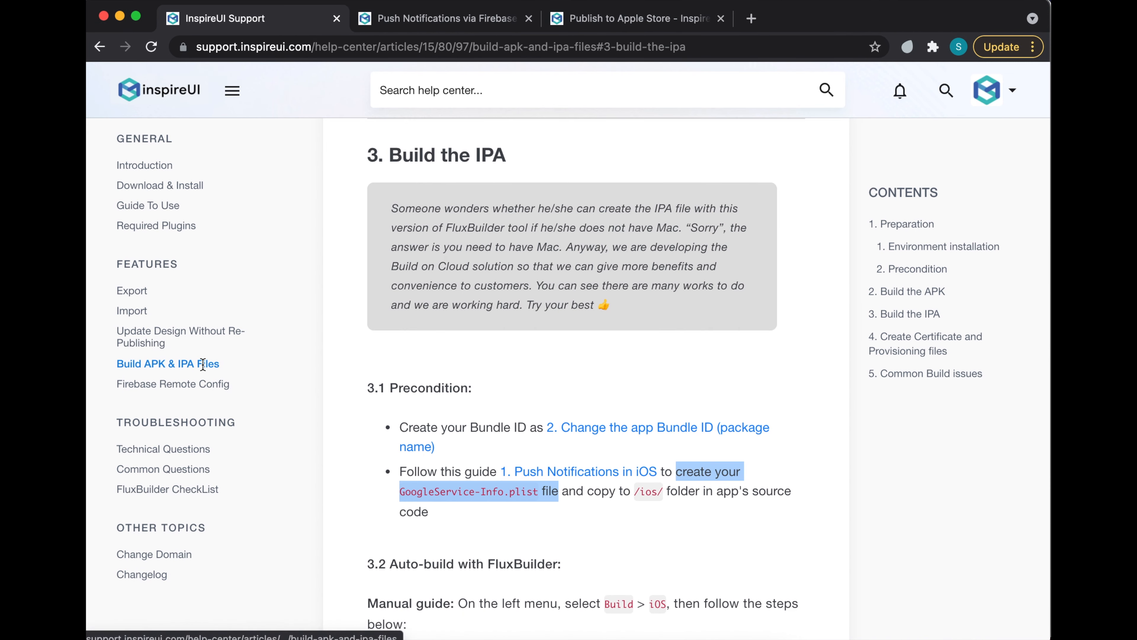
scroll(769, 308, down, 10)
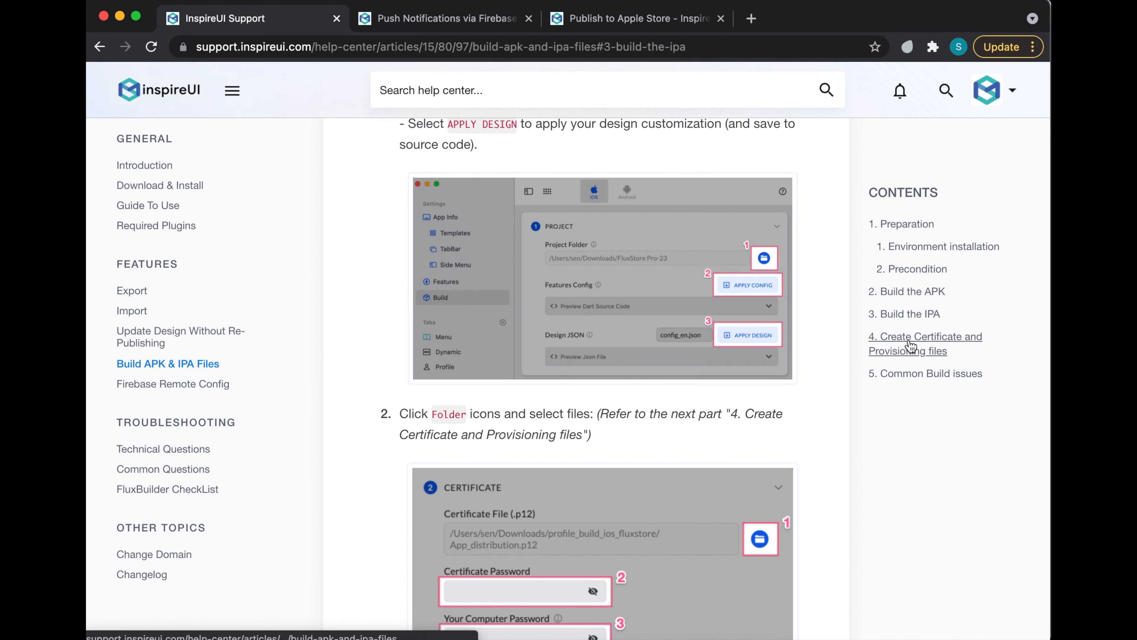
click(911, 359)
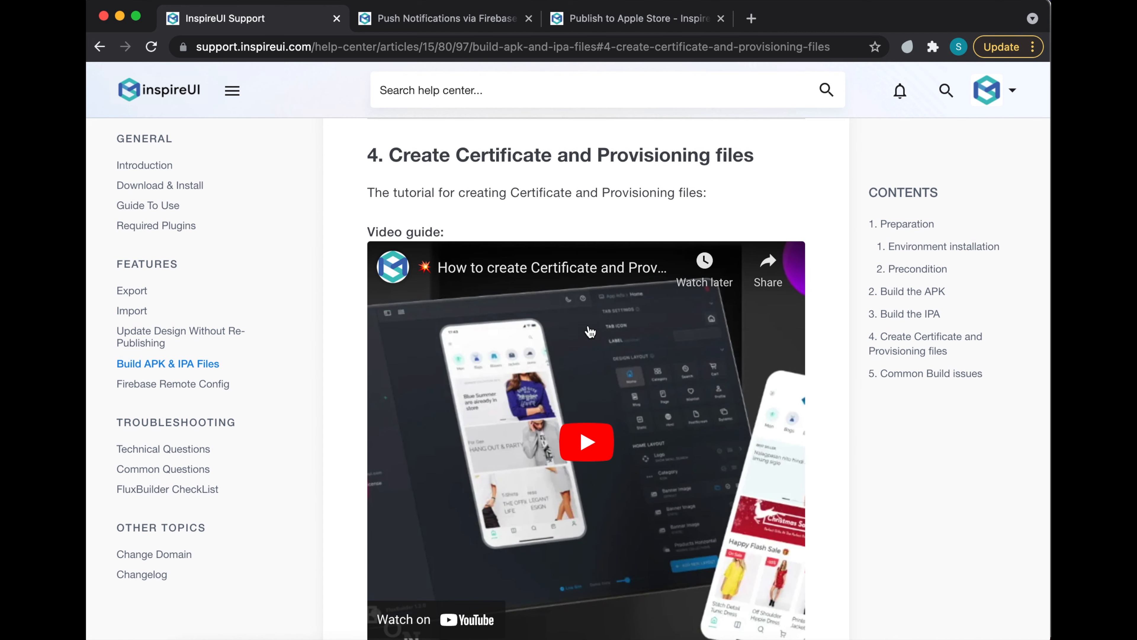
scroll(601, 498, down, 9)
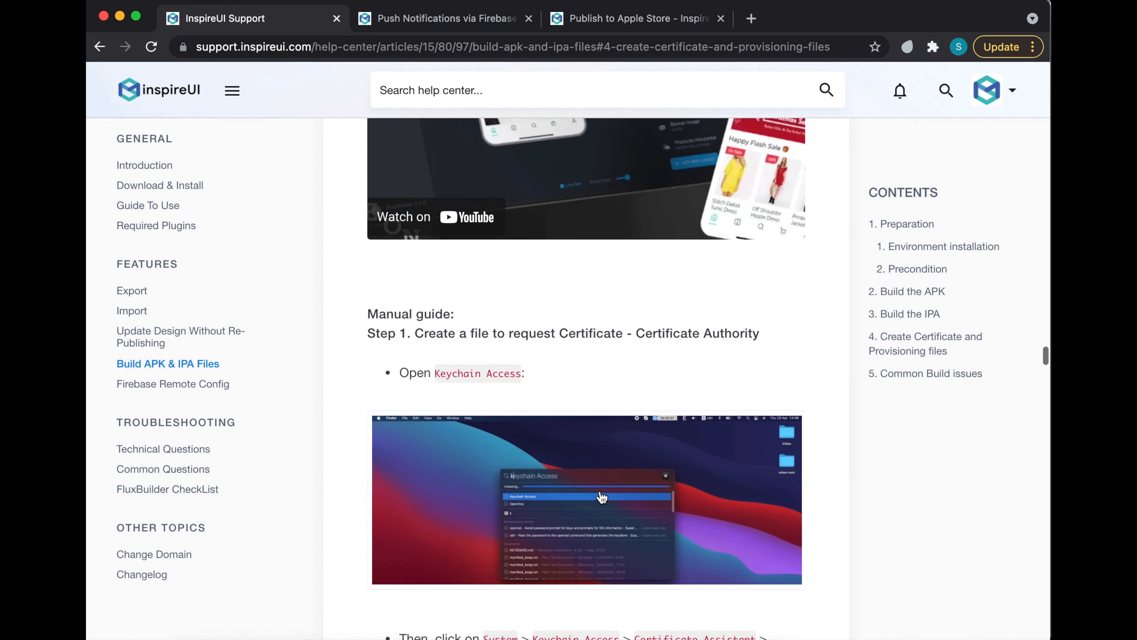
drag(368, 306, 451, 306)
- Read through Step 1 and Step 2 of the manual certificate guide, then switch back to FluxBuilder
scroll(510, 496, down, 5)
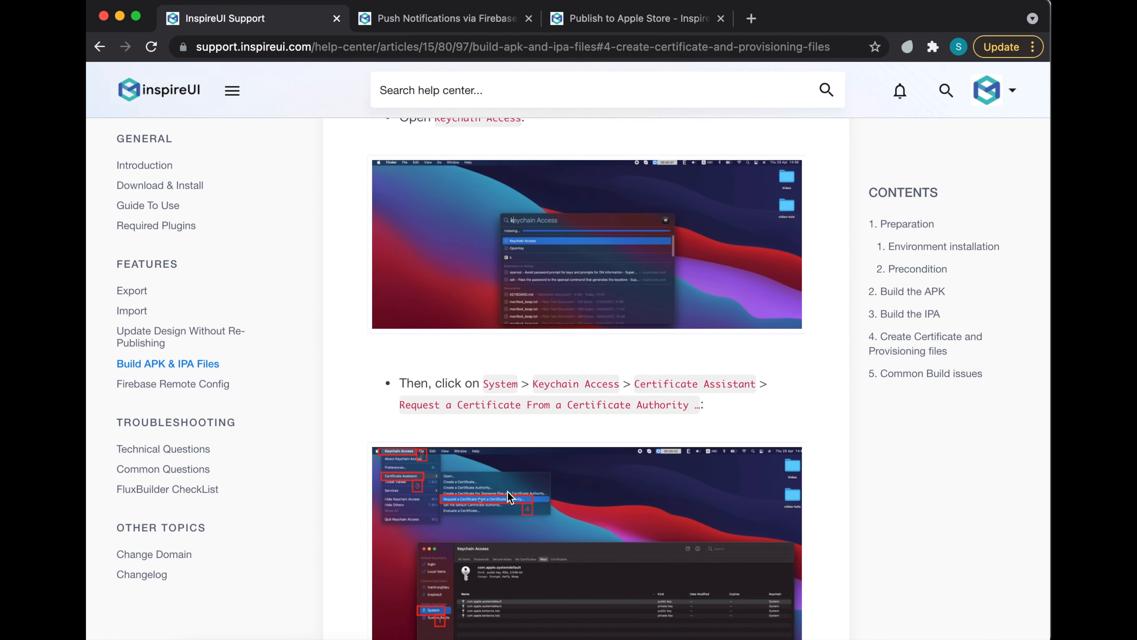
scroll(510, 497, down, 10)
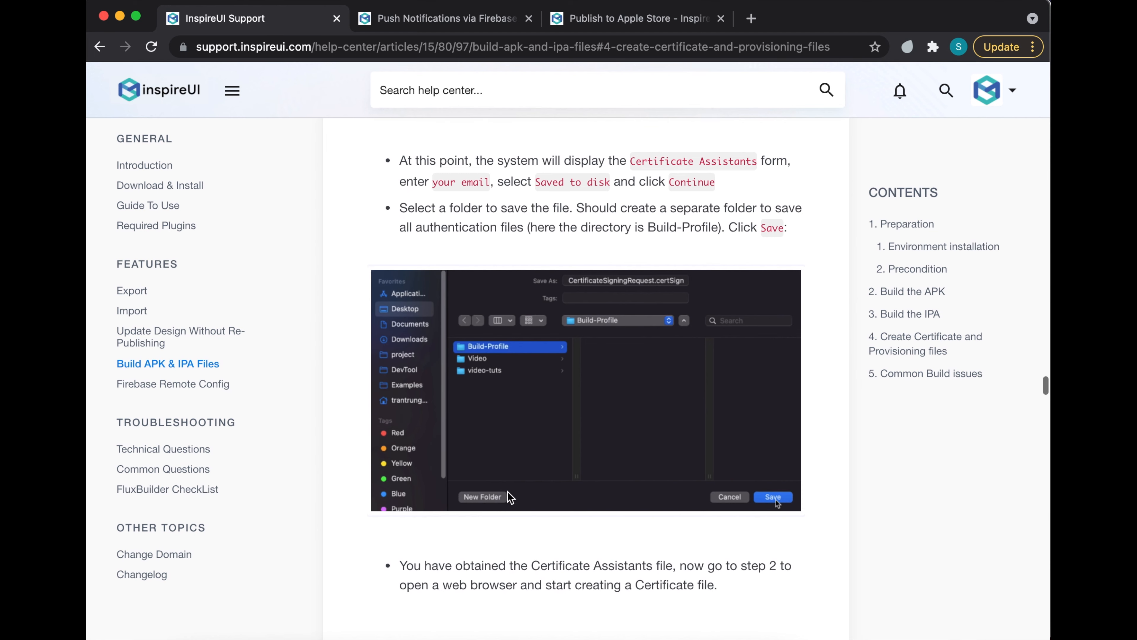
scroll(515, 580, down, 8)
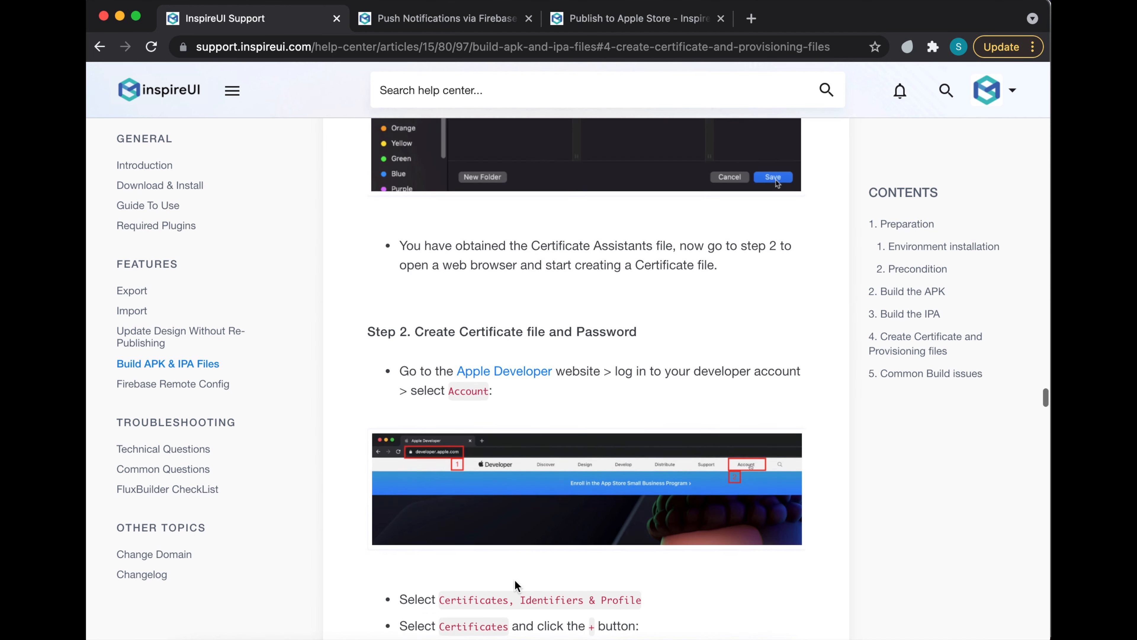
scroll(517, 585, down, 1)
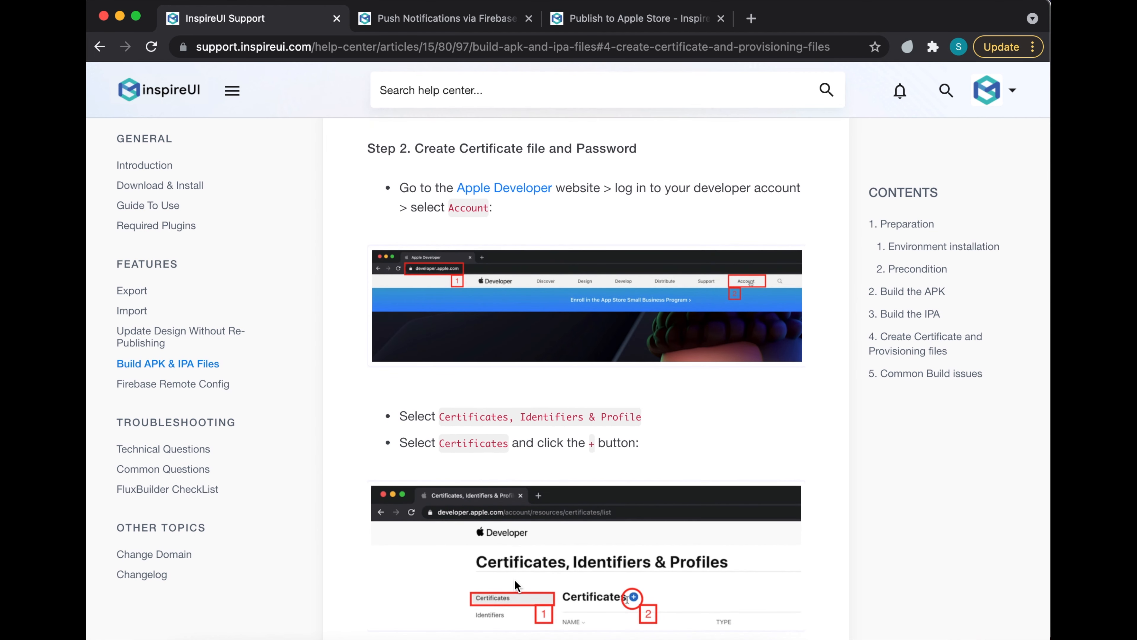
click(497, 145)
drag(414, 148, 619, 148)
scroll(570, 568, down, 5)
scroll(570, 568, down, 10)
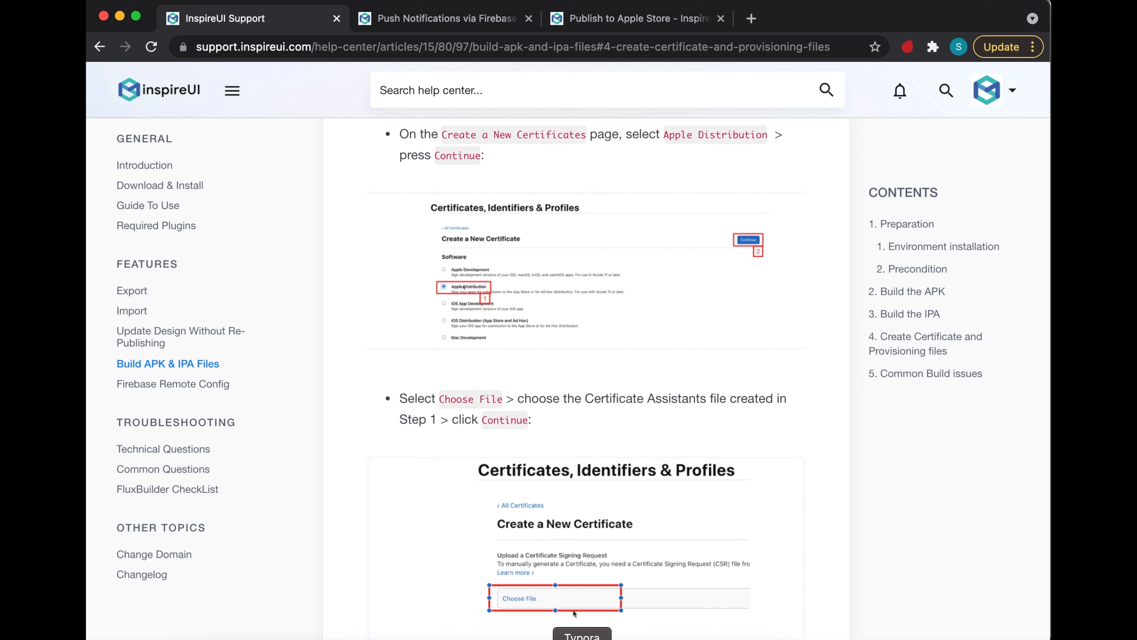
click(622, 639)
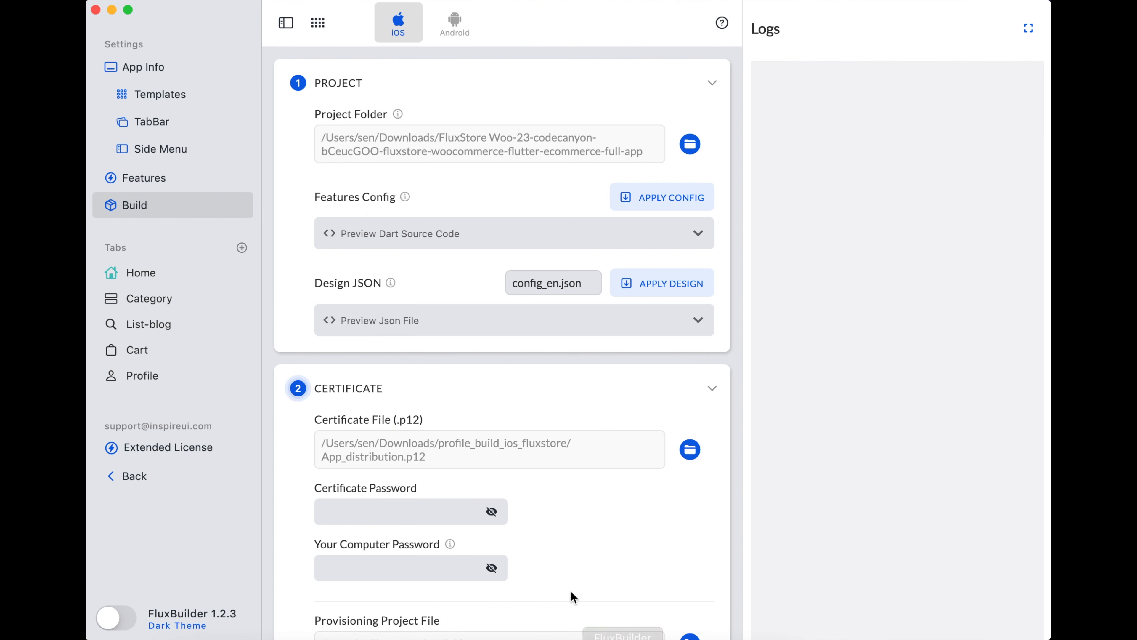
- Enter the certificate password and the computer password in the Certificate step
click(382, 514)
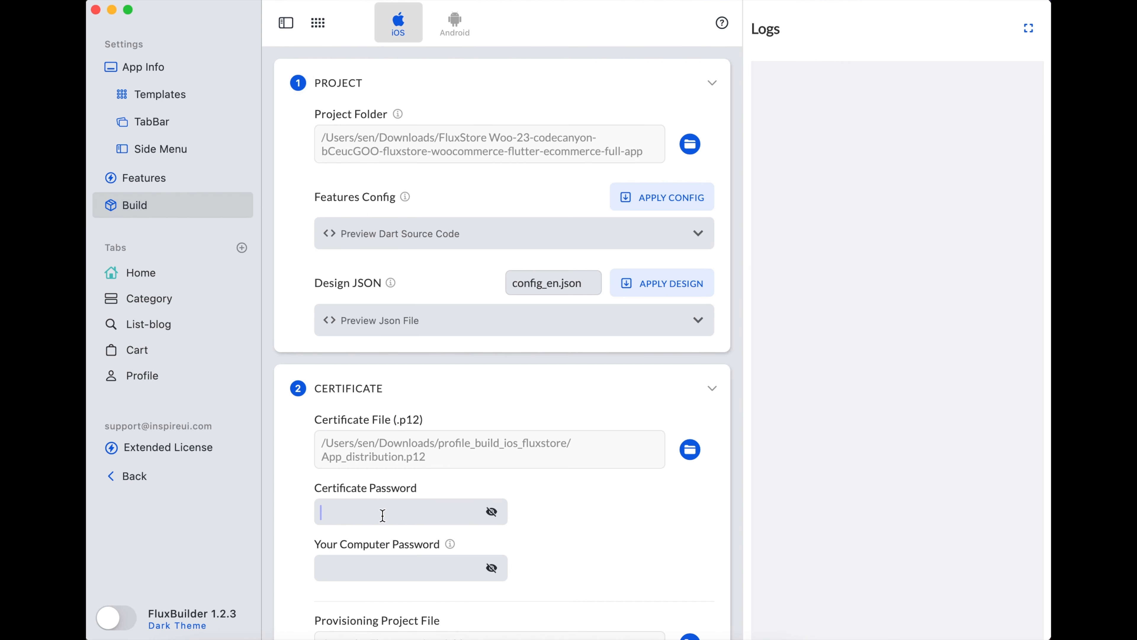
scroll(383, 515, down, 7)
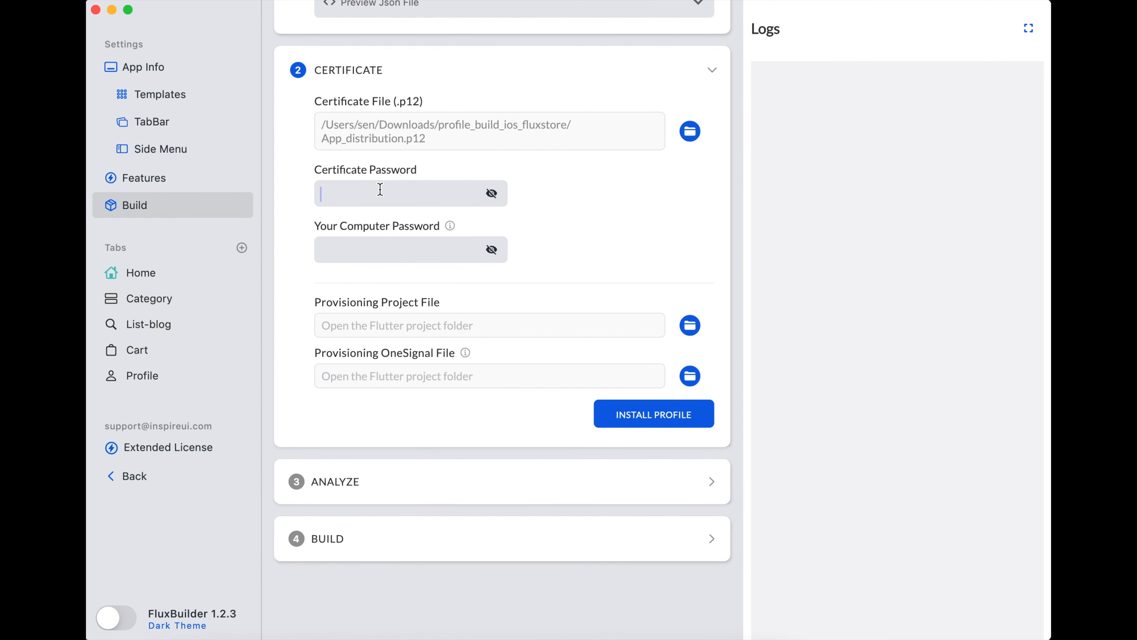
text(••••)
click(394, 252)
mouse_move(450, 226)
- Set the Provisioning Project File to FluxStore_Build_APP.mobileprovision
click(690, 327)
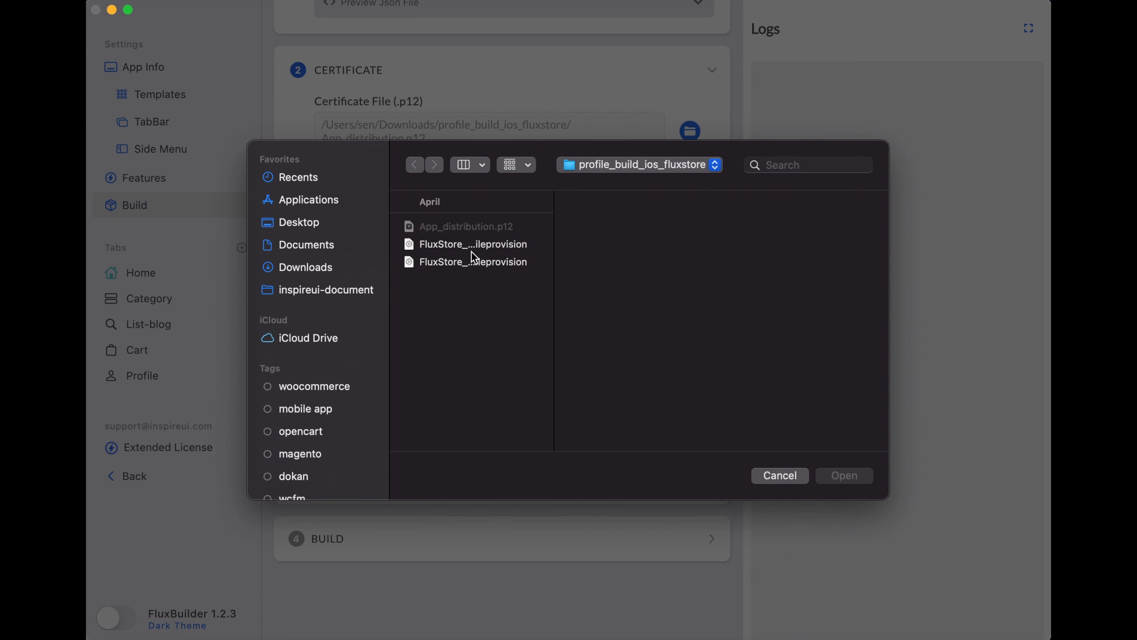
click(475, 263)
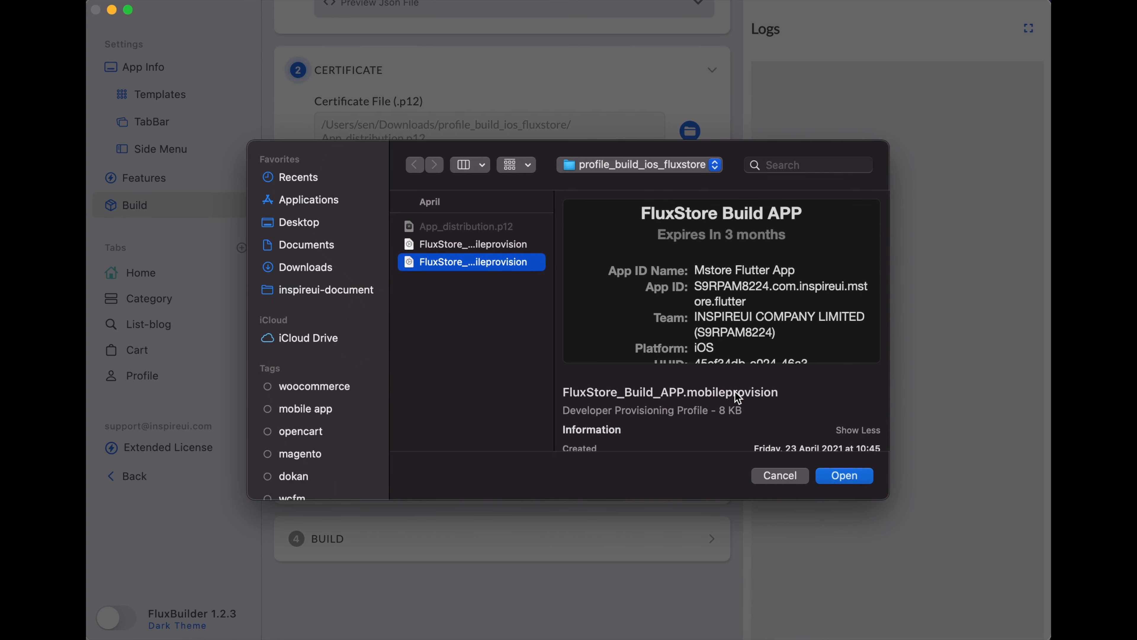
click(853, 474)
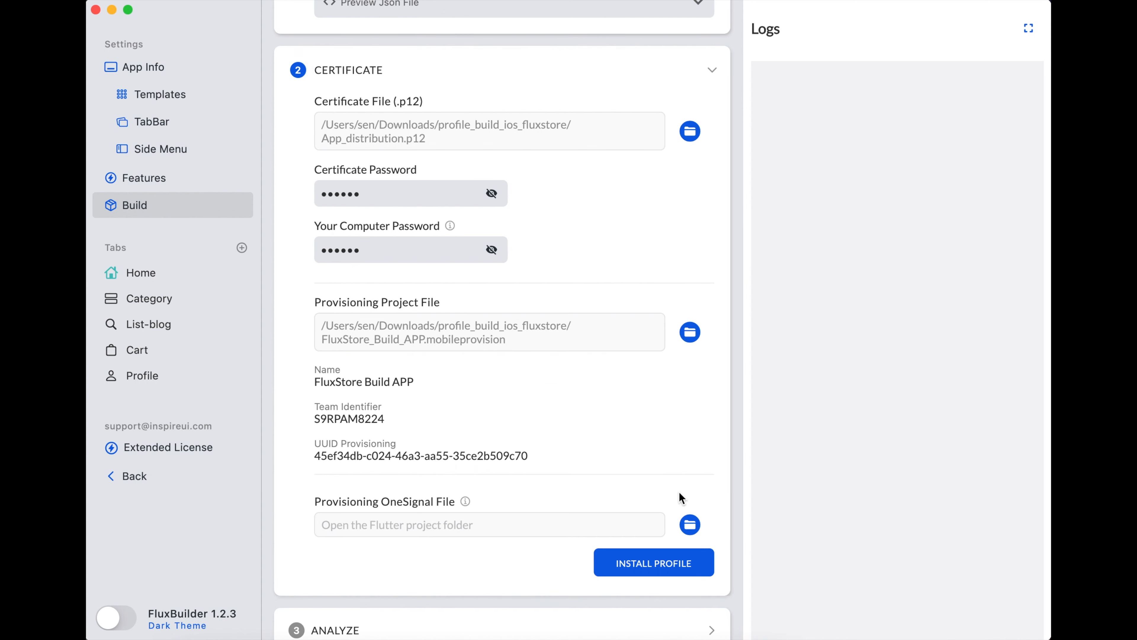
- Set the OneSignal provisioning file to the OneSignal .mobileprovision profile
scroll(621, 506, down, 1)
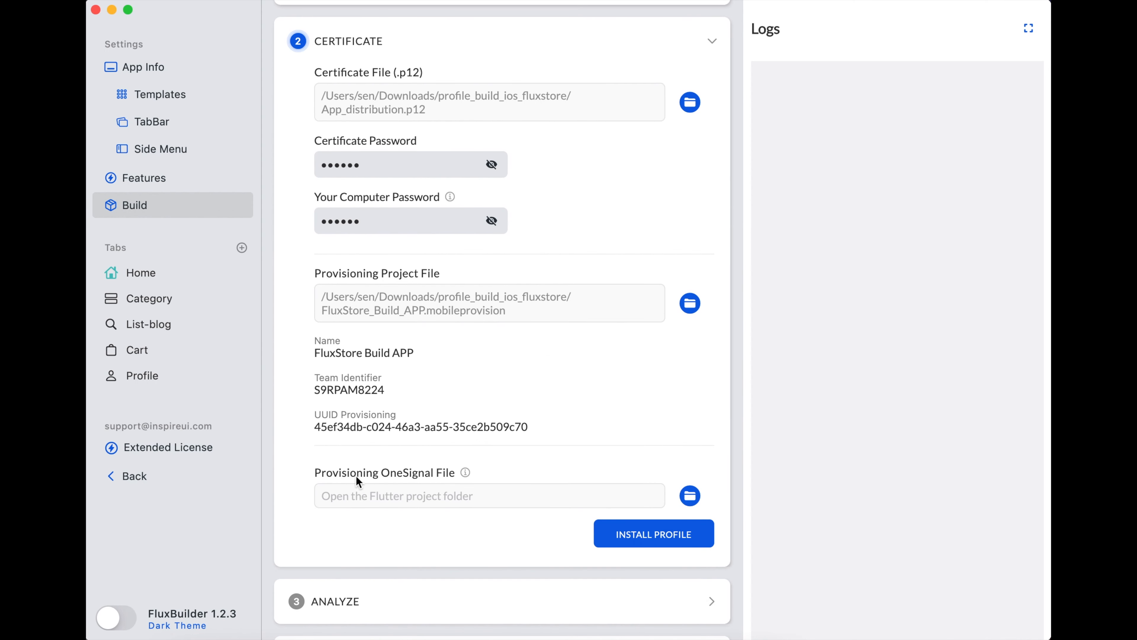
mouse_move(464, 473)
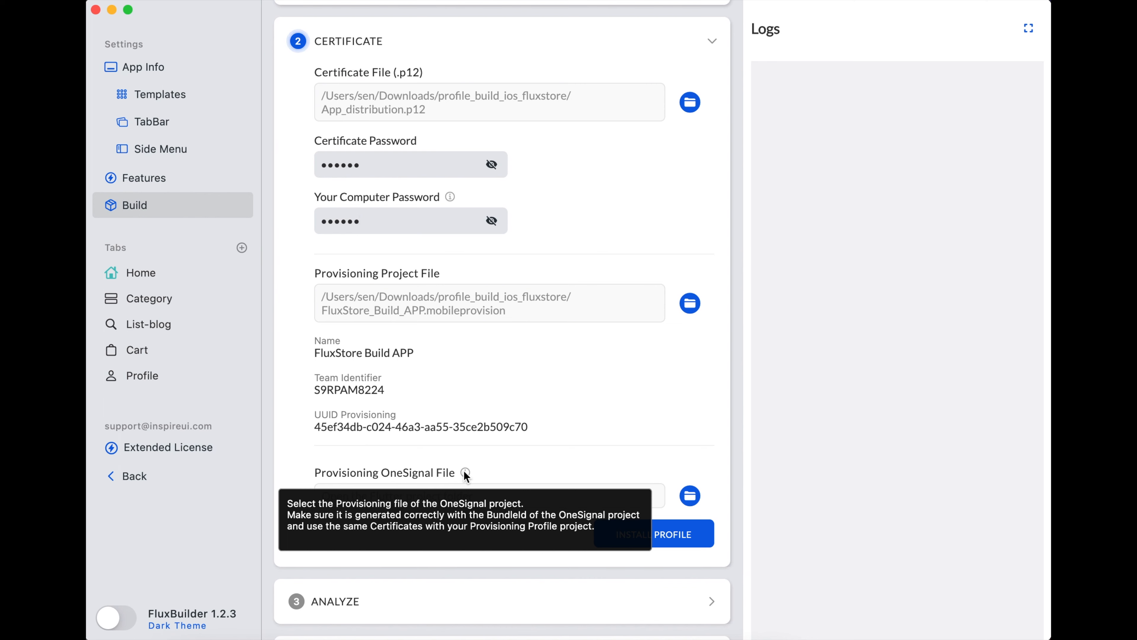
click(698, 504)
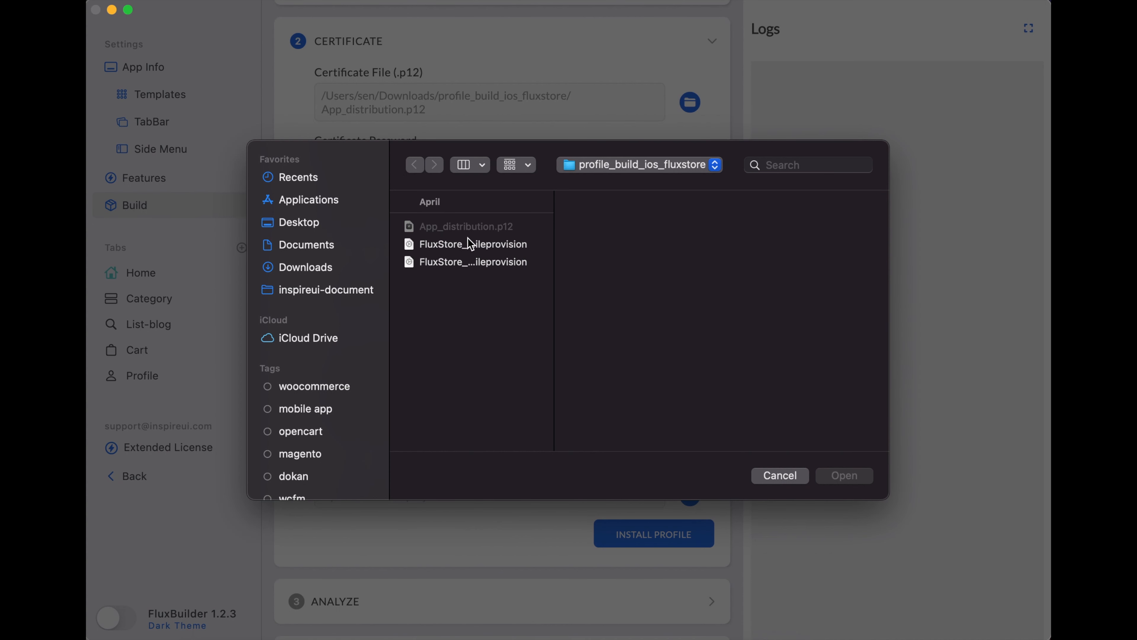
click(469, 244)
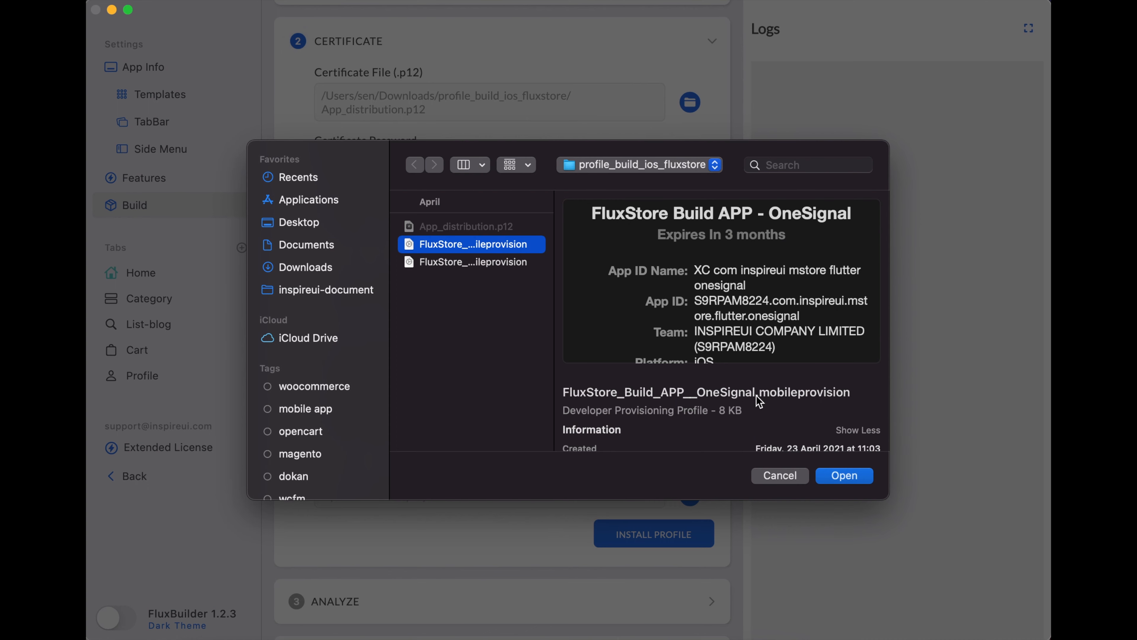
click(840, 480)
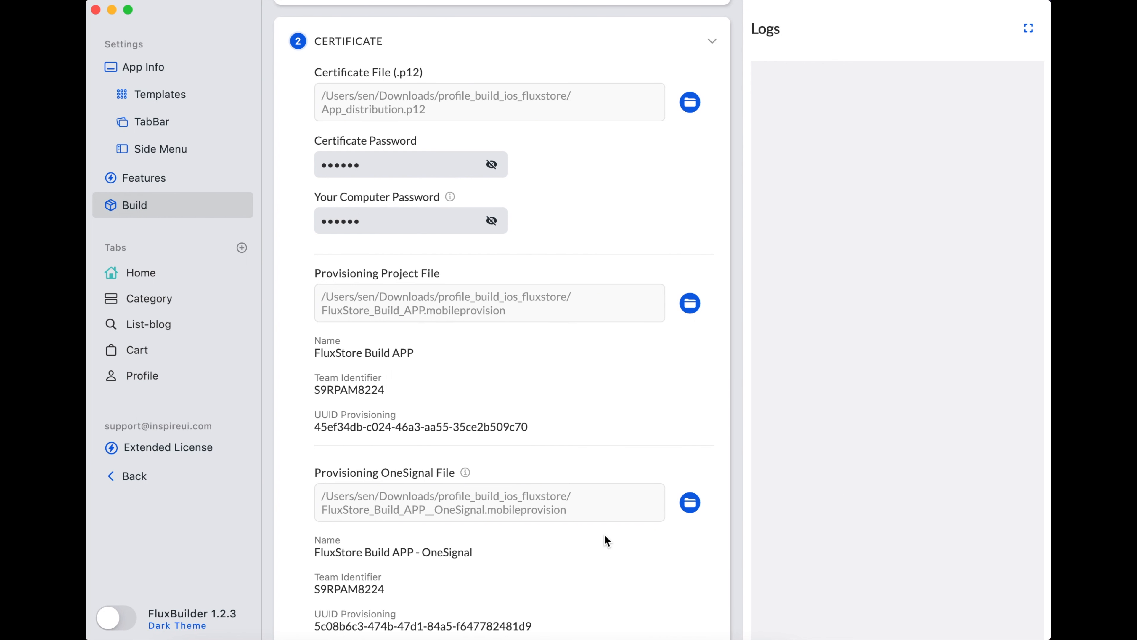
- Install the certificate and provisioning profiles, review the enlarged logs, and start the Analyze checks
scroll(605, 540, down, 2)
scroll(605, 540, down, 3)
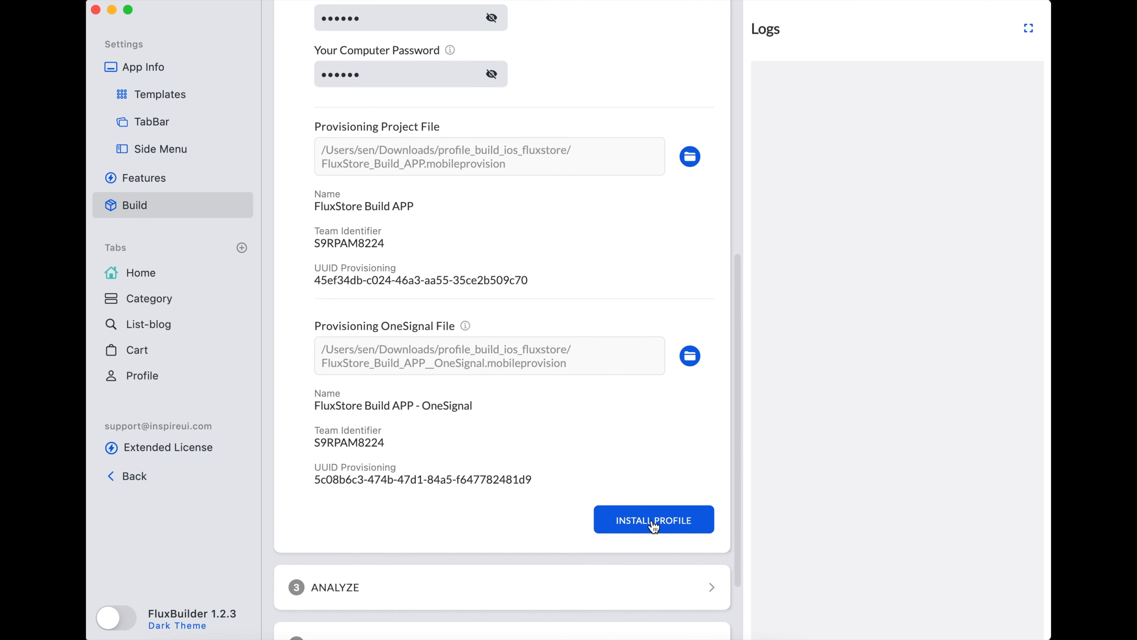
click(685, 525)
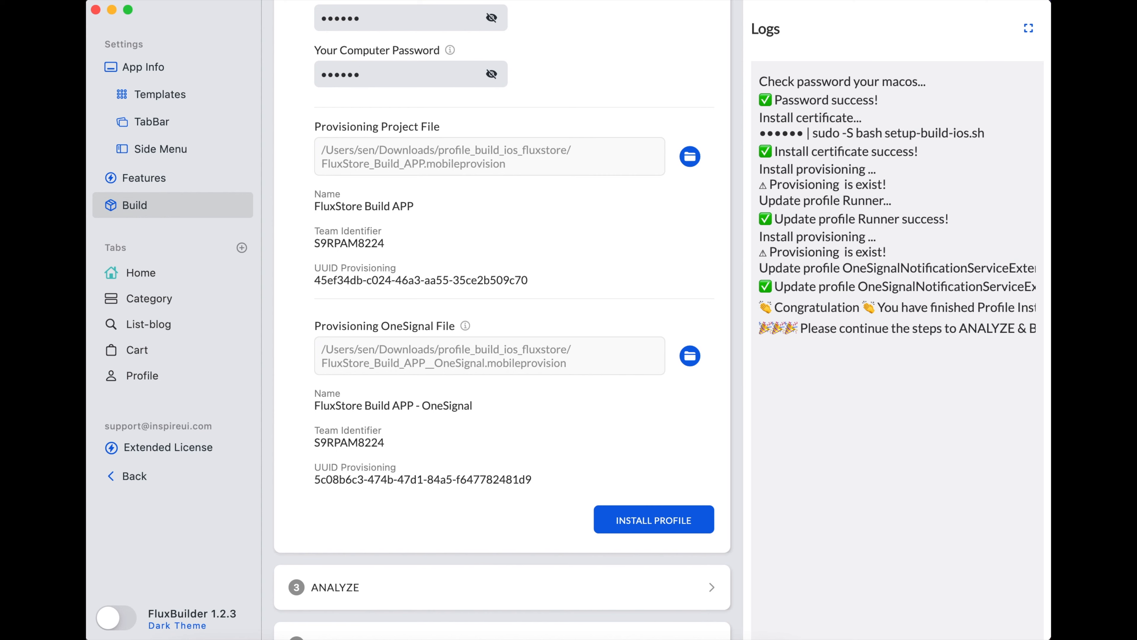
click(1029, 28)
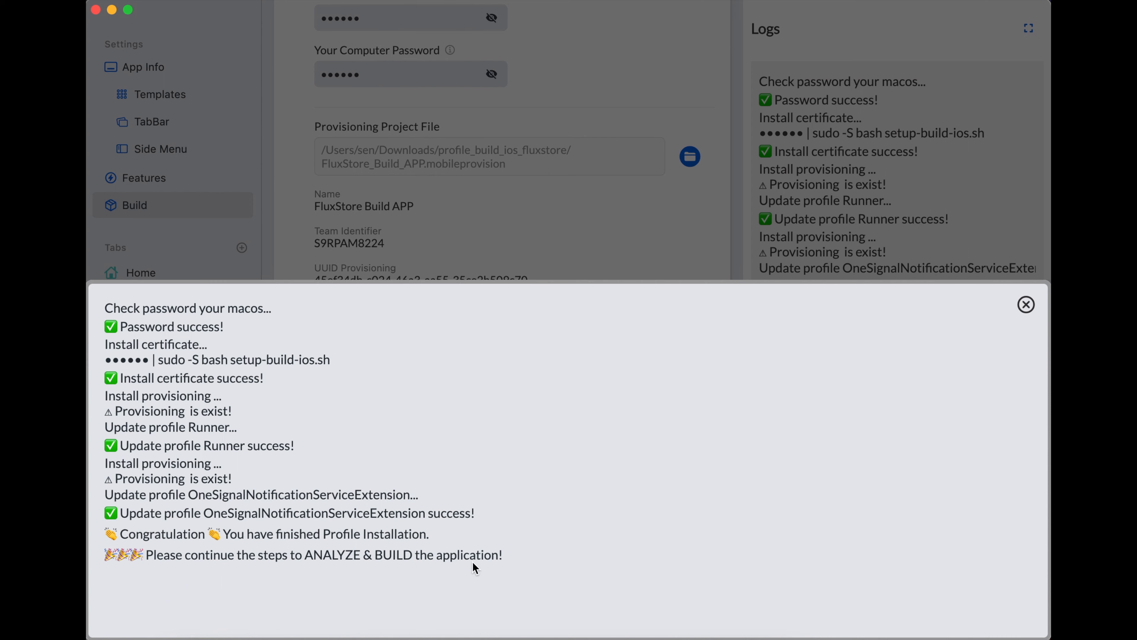
click(1026, 305)
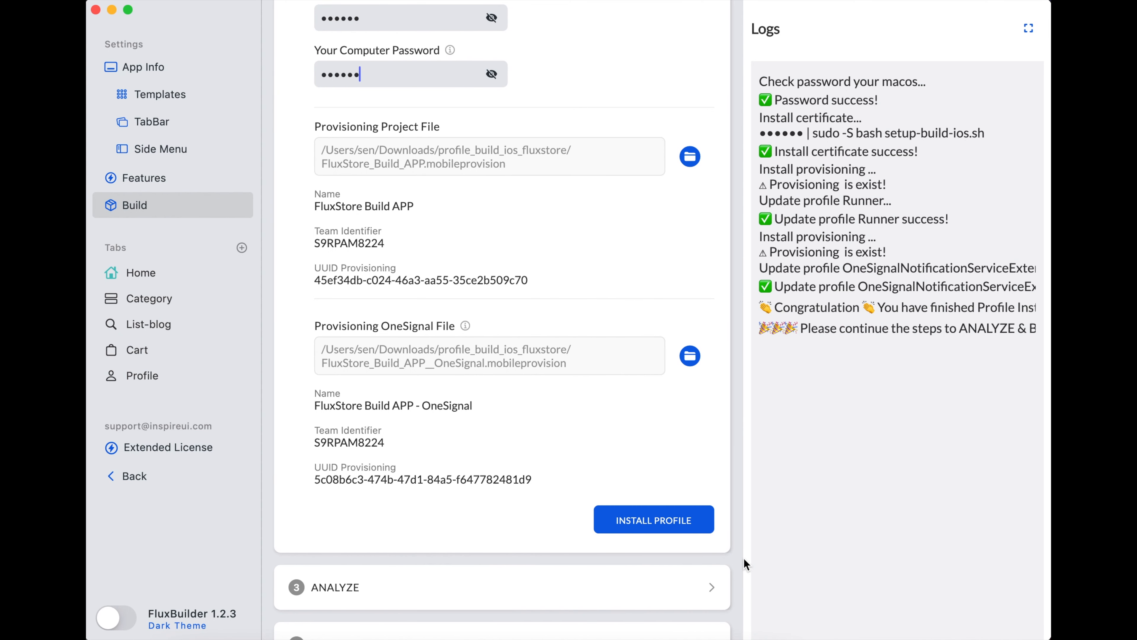
click(711, 587)
scroll(711, 588, down, 7)
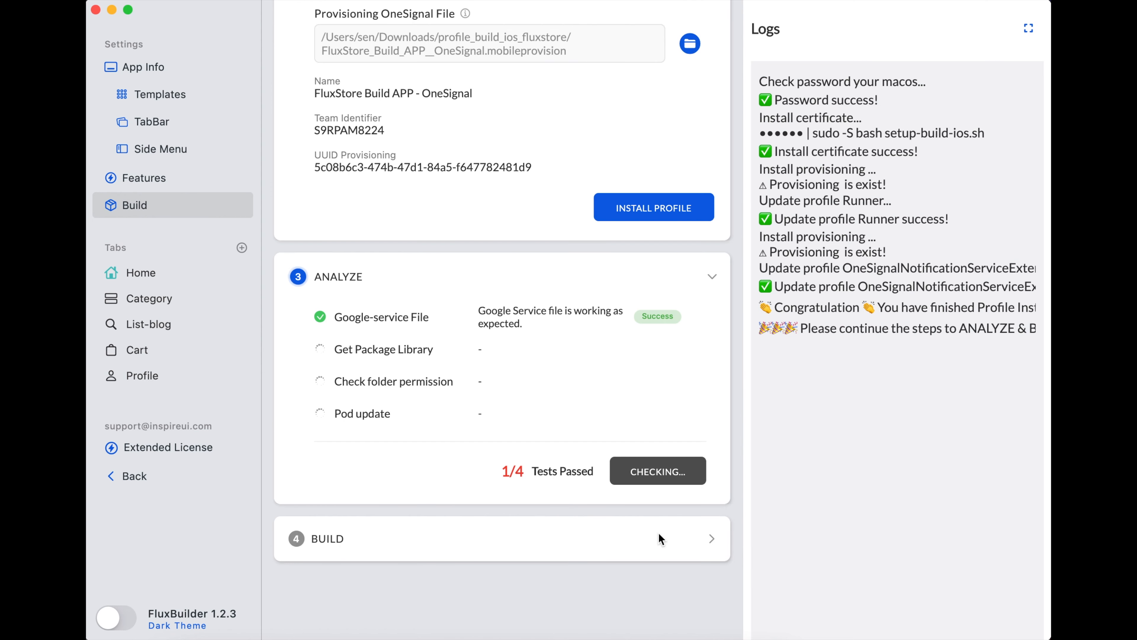
- Wait until all four iOS Analyze checks, including Pod update, report 4/4 Tests Passed
click(298, 291)
click(298, 291)
click(299, 292)
click(299, 292)
click(299, 292)
click(301, 294)
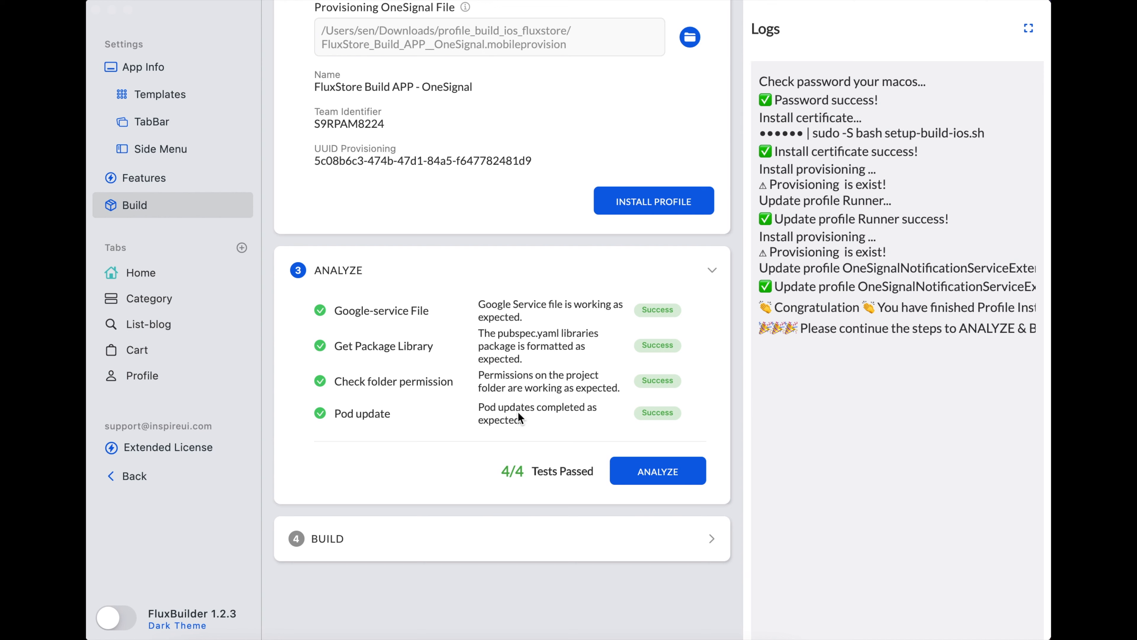
- Replace the iOS Build card's app icon with icons8-globe.png from Downloads
click(301, 539)
click(300, 539)
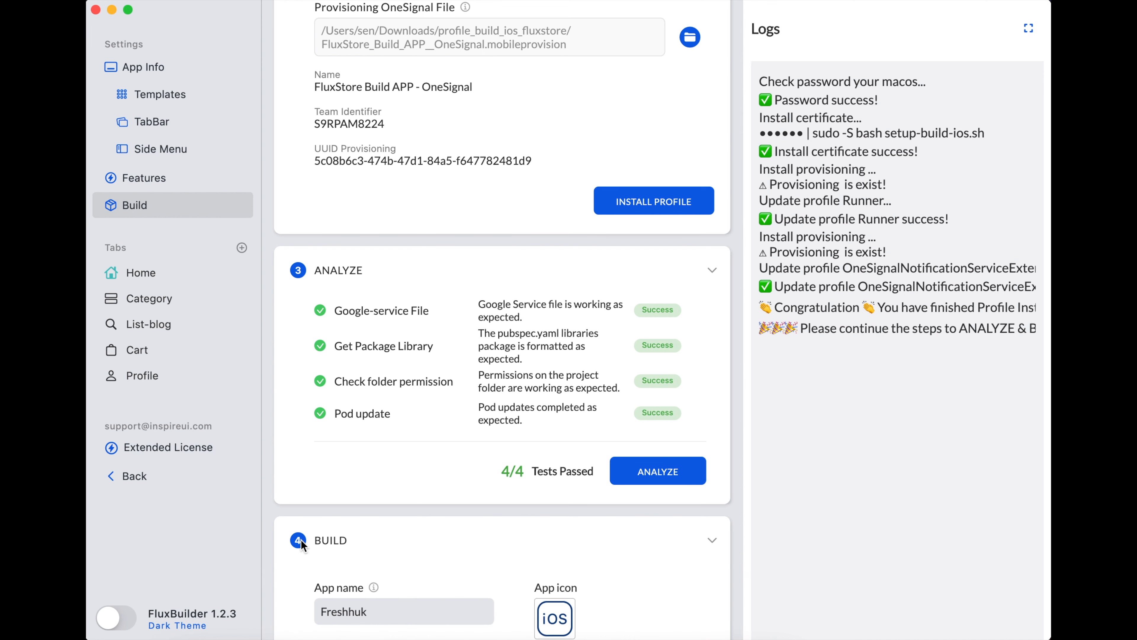
scroll(335, 540, down, 5)
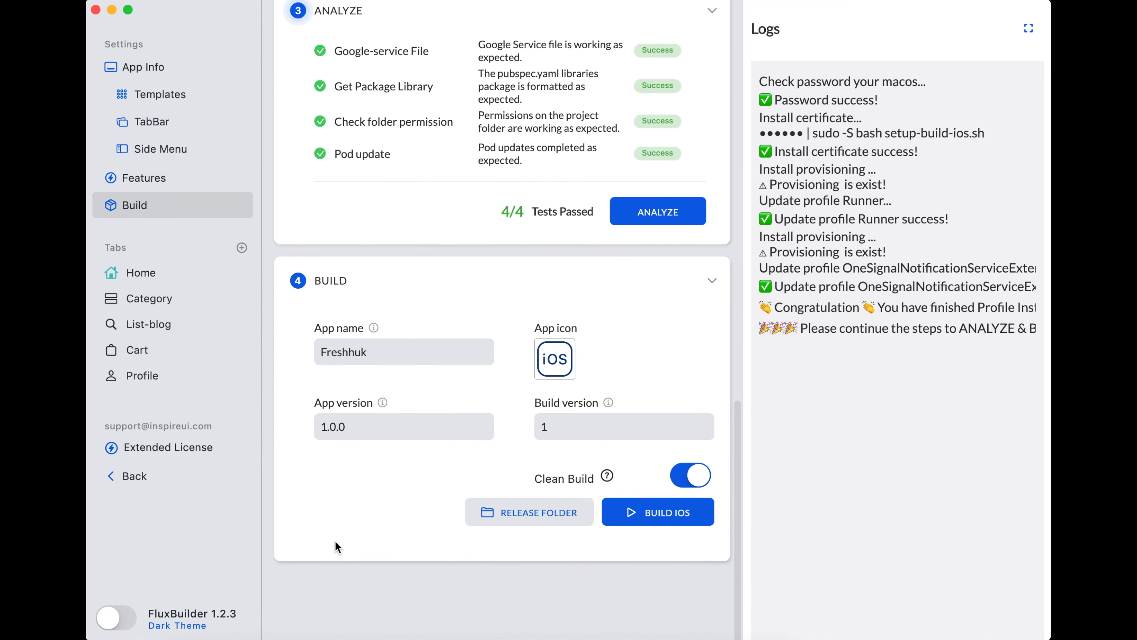
mouse_move(374, 329)
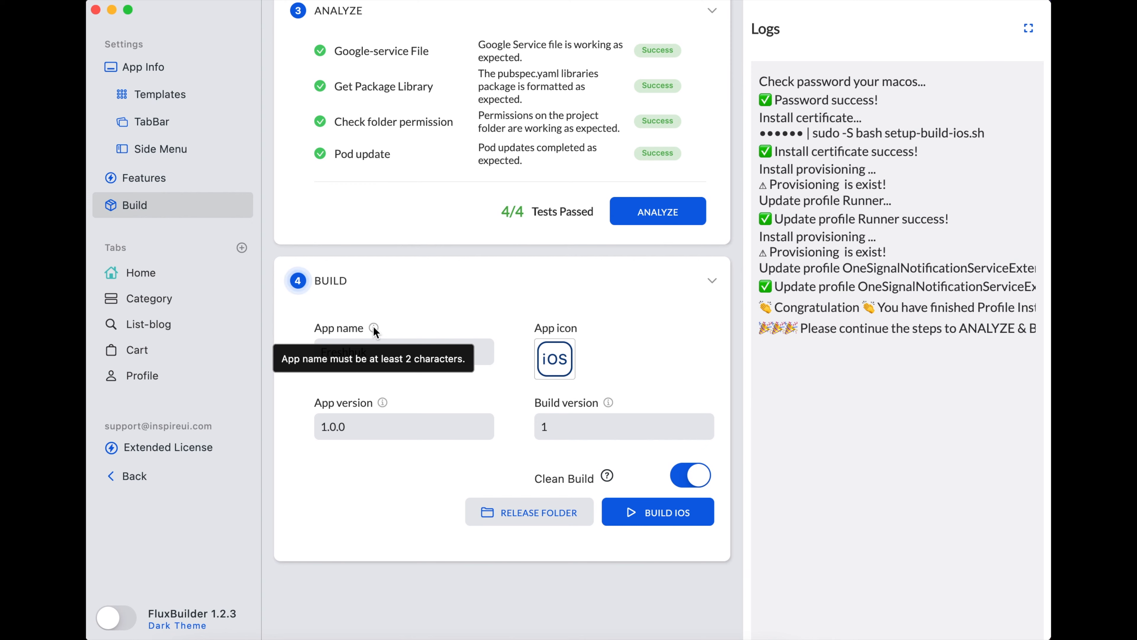
mouse_move(383, 407)
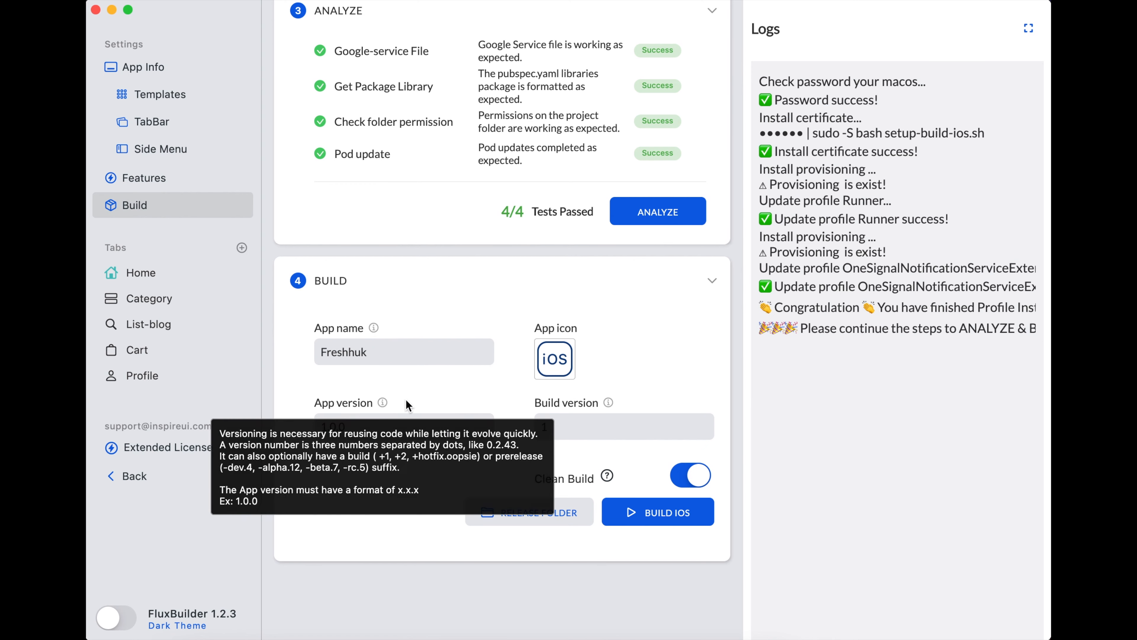
mouse_move(609, 405)
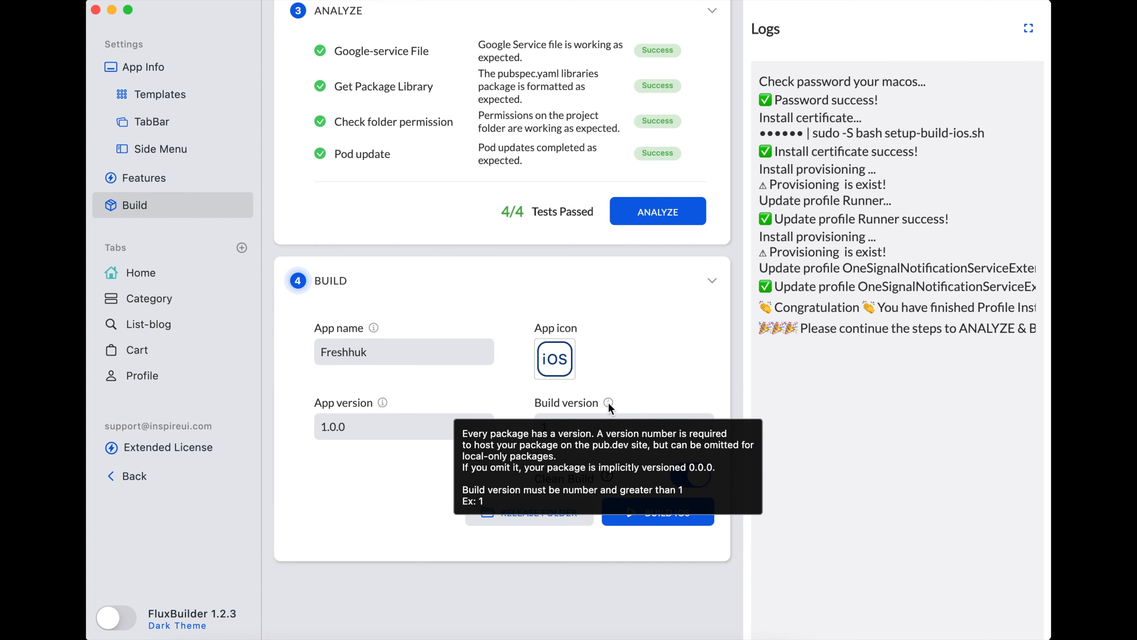
click(558, 364)
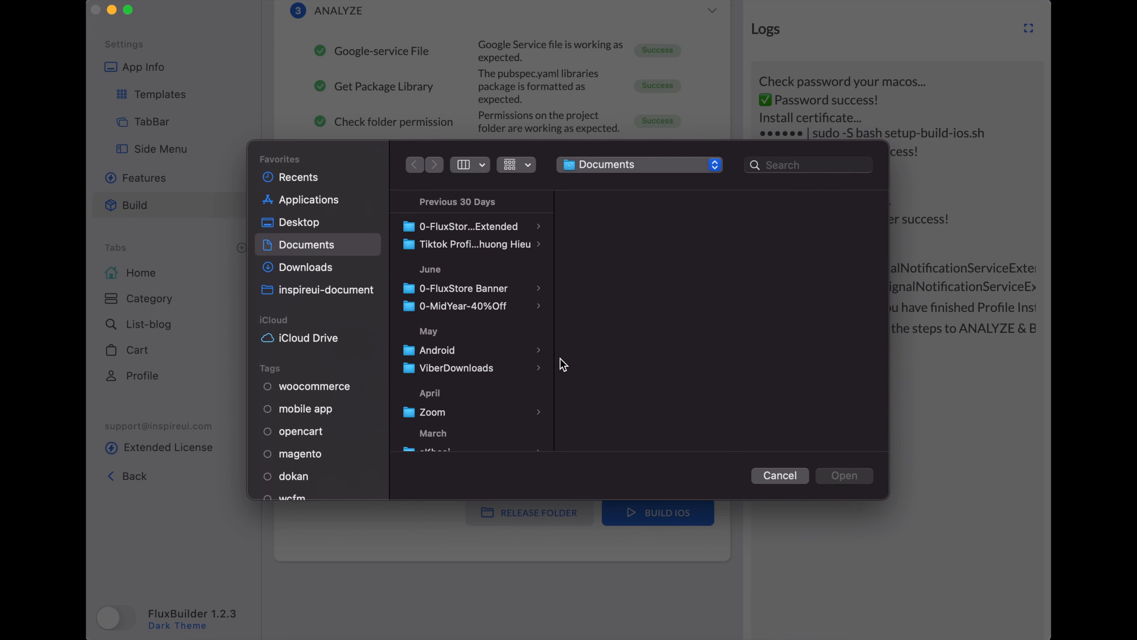
click(284, 267)
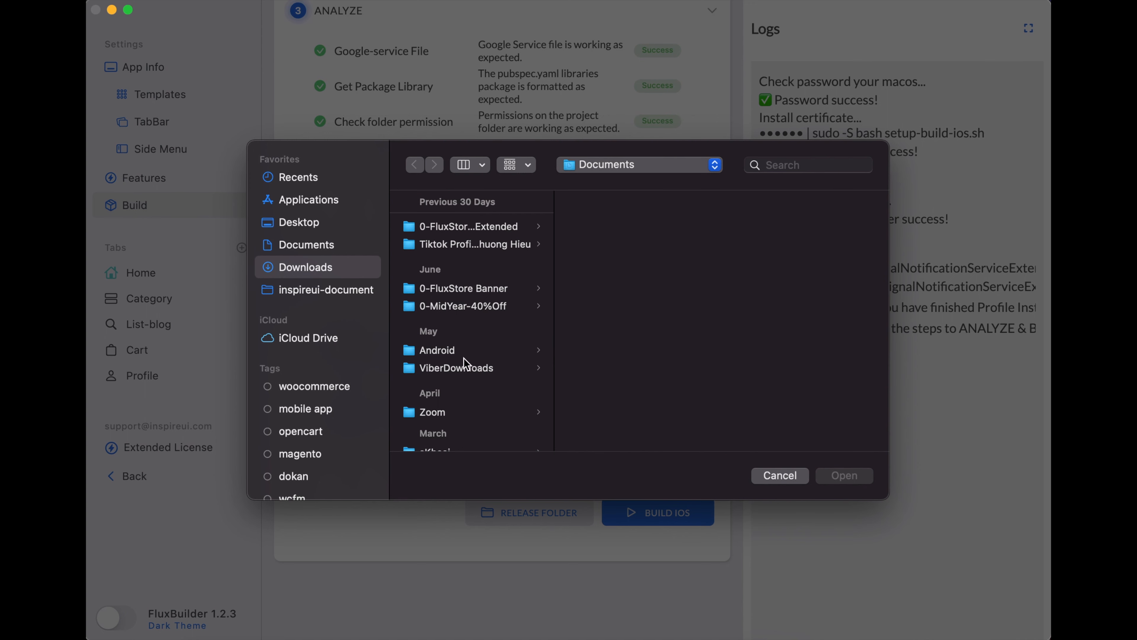
scroll(470, 380, down, 15)
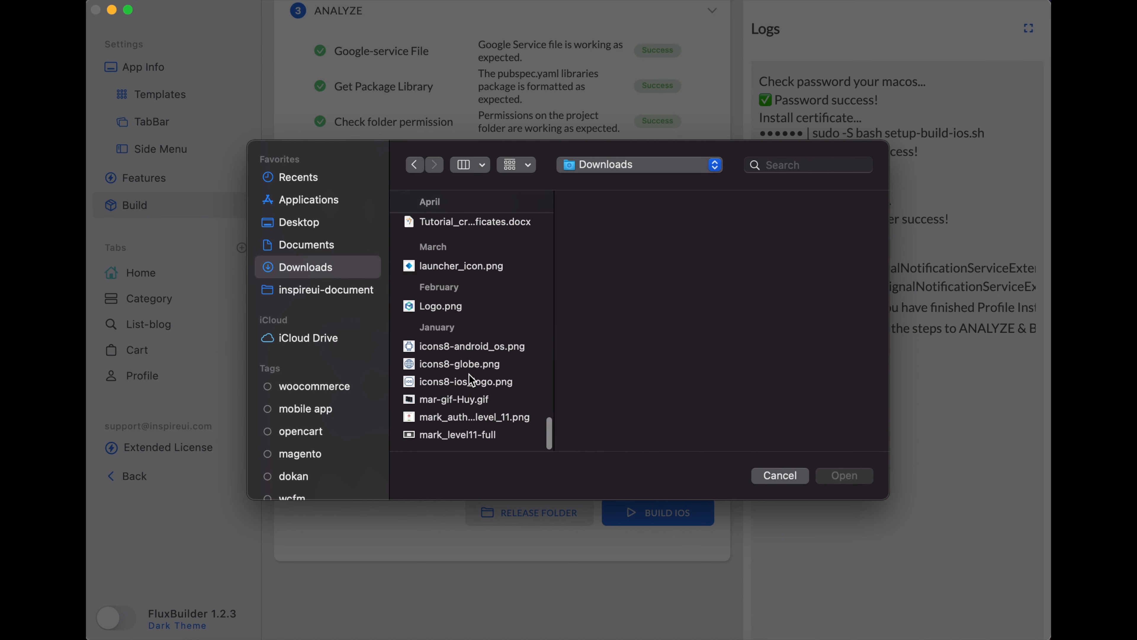
click(453, 365)
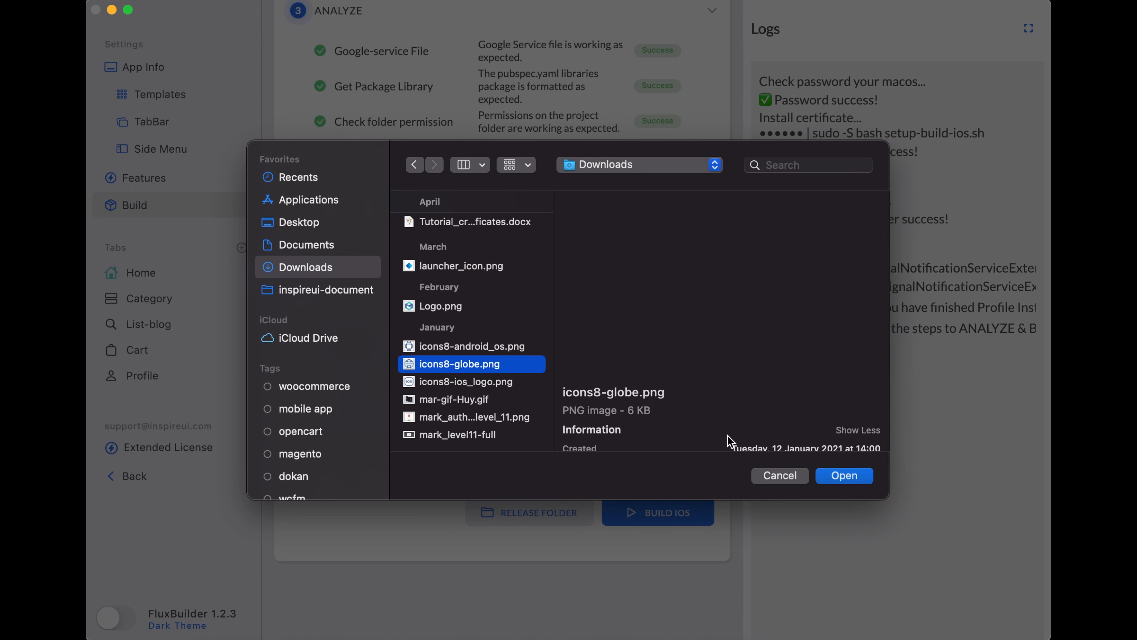
click(840, 477)
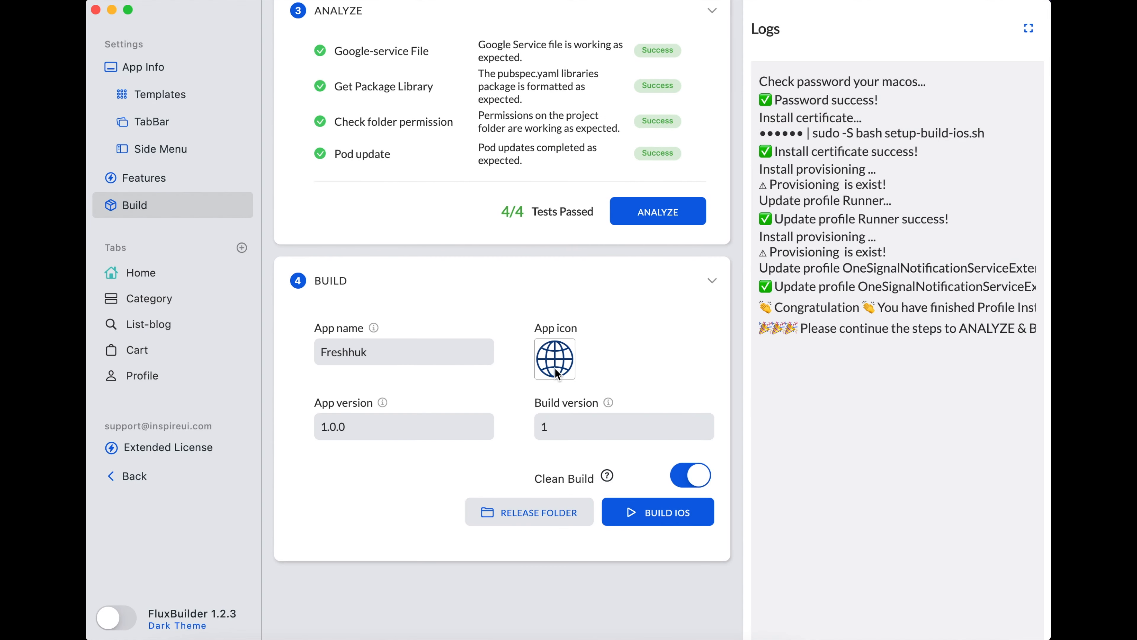
- Rename the iOS app from Freshhuk to IPA
click(379, 352)
key(super+a)
key(BackSpace)
text(IPA)
- Set the build version to 2 and the app version to 1.0.1
click(370, 426)
click(582, 431)
key(BackSpace)
text(2)
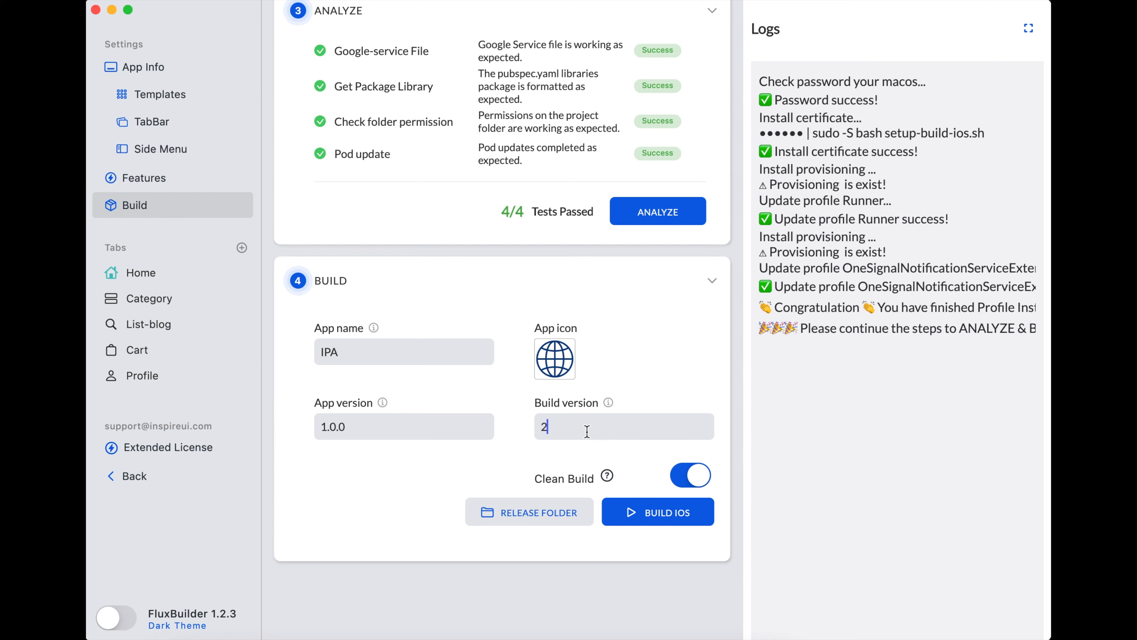
click(364, 424)
key(BackSpace)
text(1)
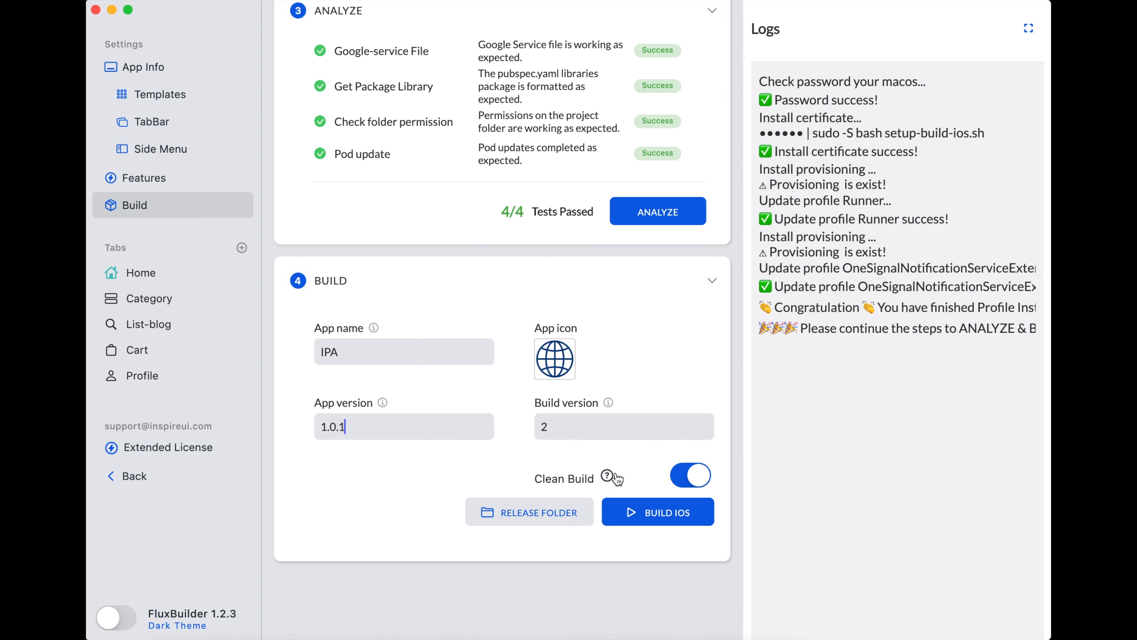
- Toggle Clean Build off and back on so it stays enabled
mouse_move(609, 482)
click(684, 482)
click(702, 478)
- Run BUILD IOS and follow the latest log output until it finishes
click(678, 517)
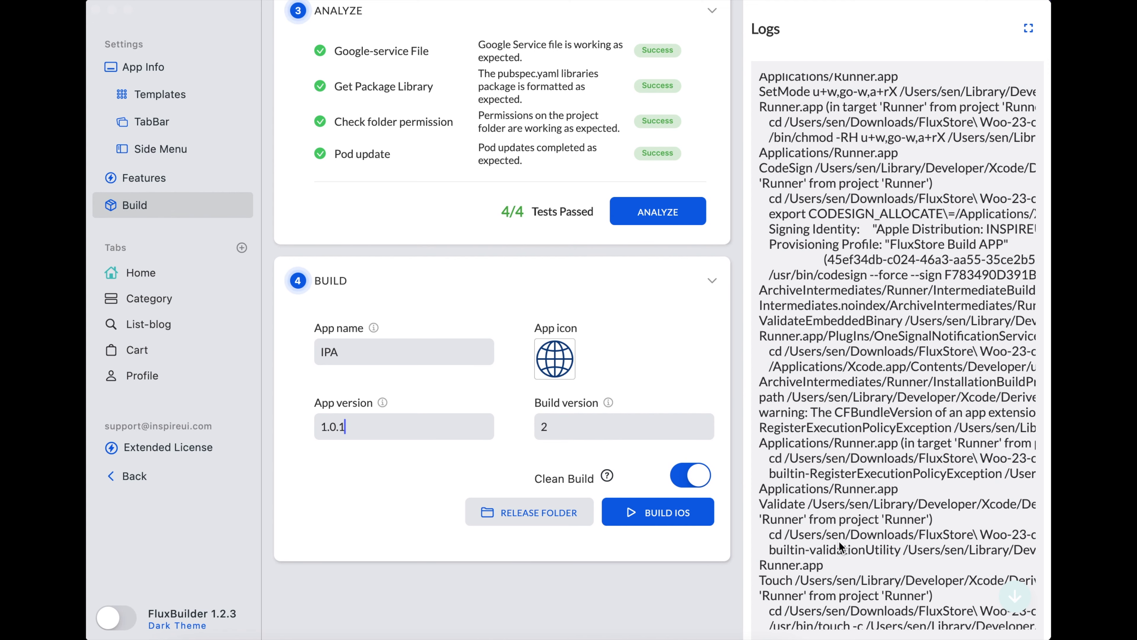
click(1014, 598)
click(1014, 599)
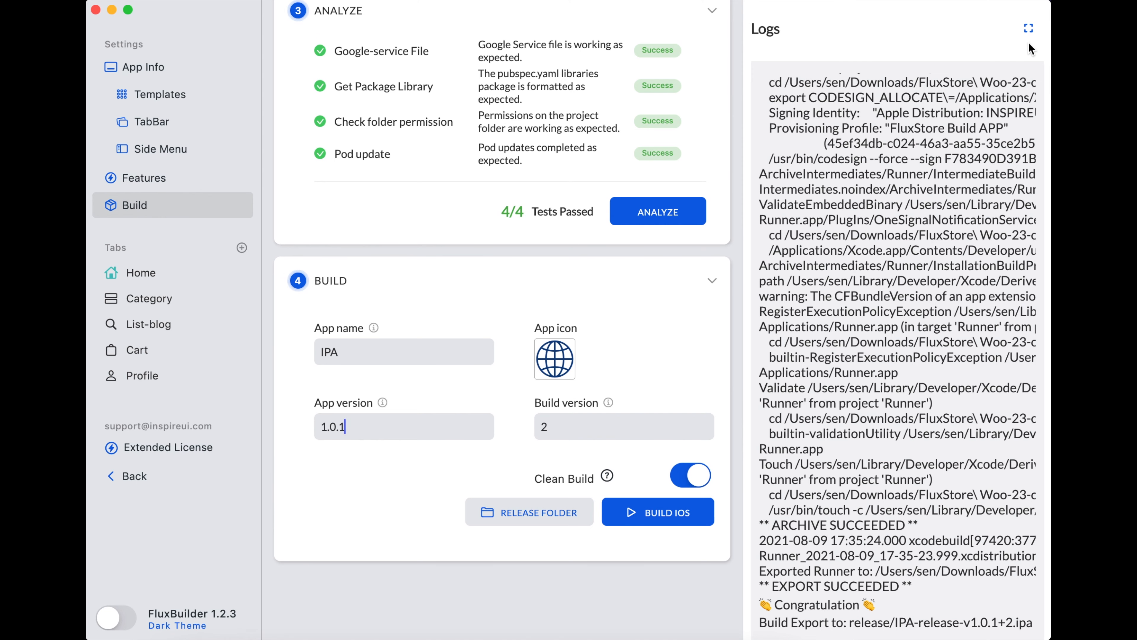
- Expand the full log to confirm EXPORT SUCCEEDED for release/IPA-release-v1.0.1+2.ipa
click(1029, 27)
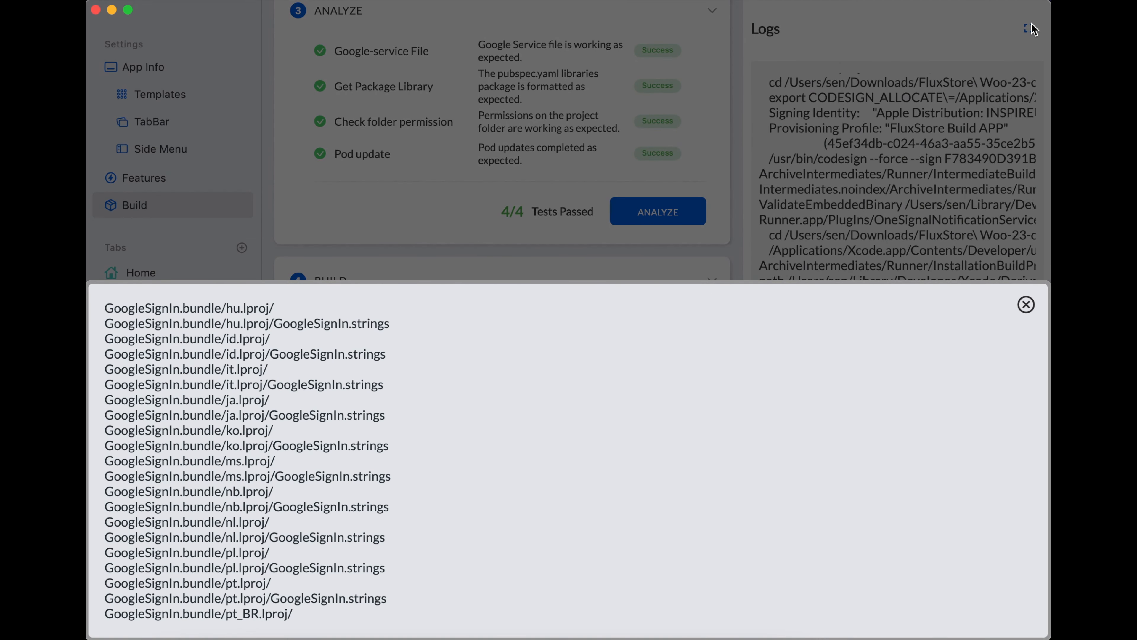
scroll(846, 488, down, 10)
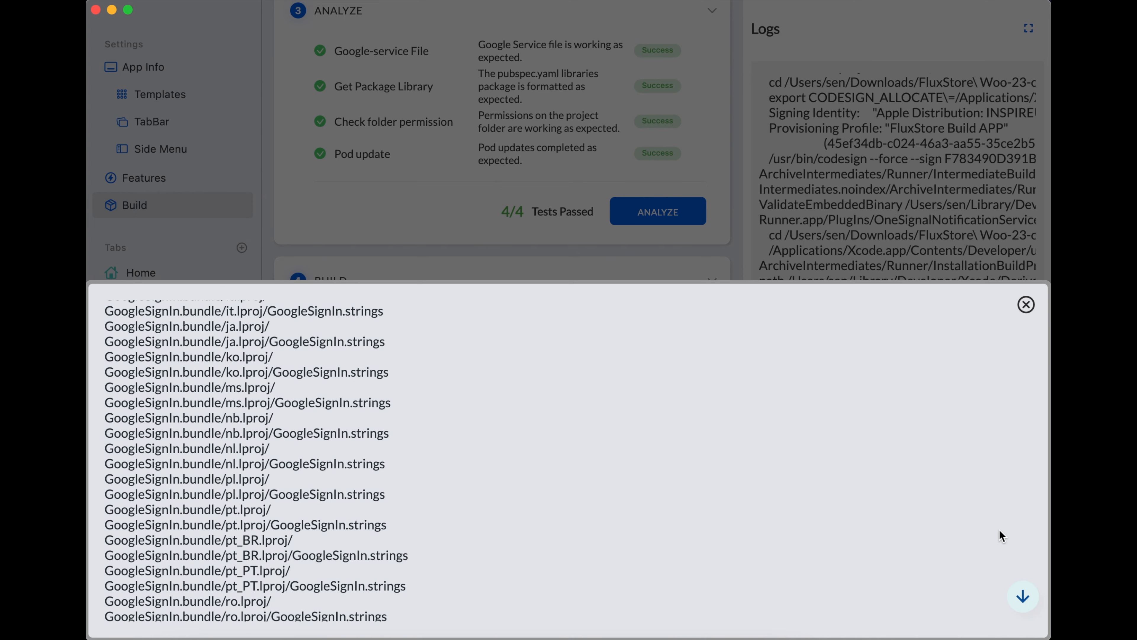
click(1026, 604)
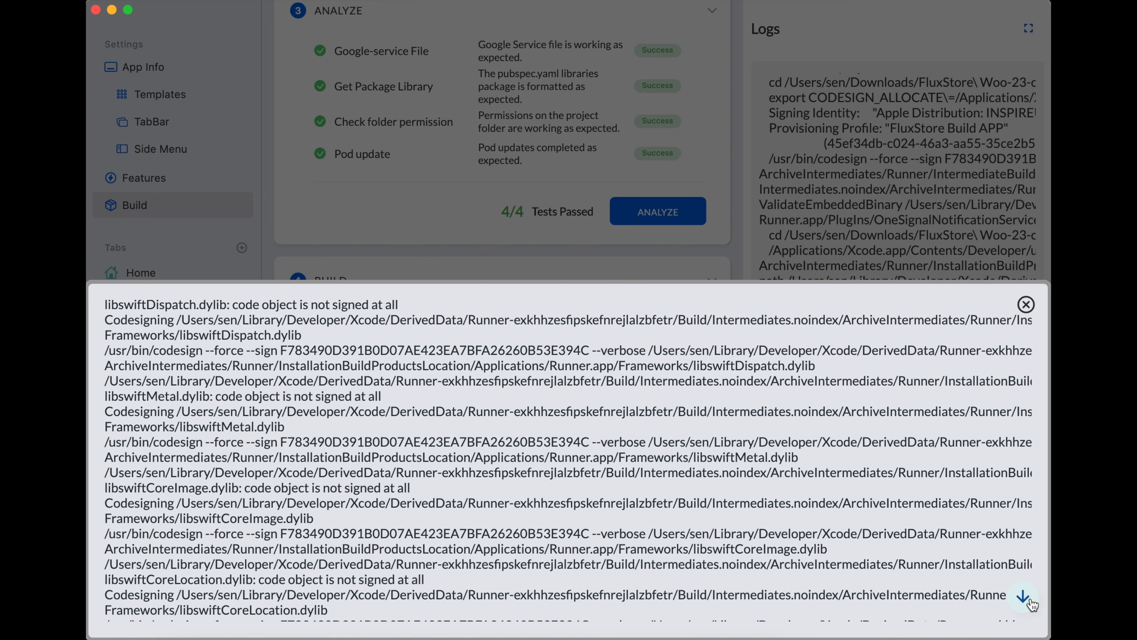
click(1028, 604)
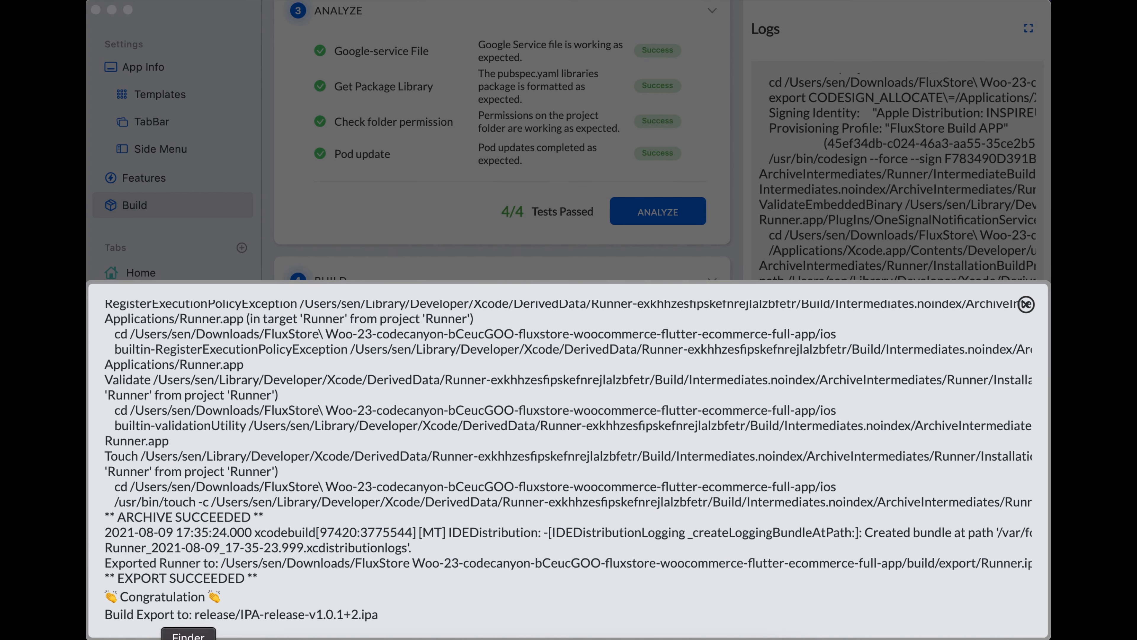
- In Finder, open the FluxStore project's release folder and select IPA-release-v1.0.1+2.ipa
click(188, 639)
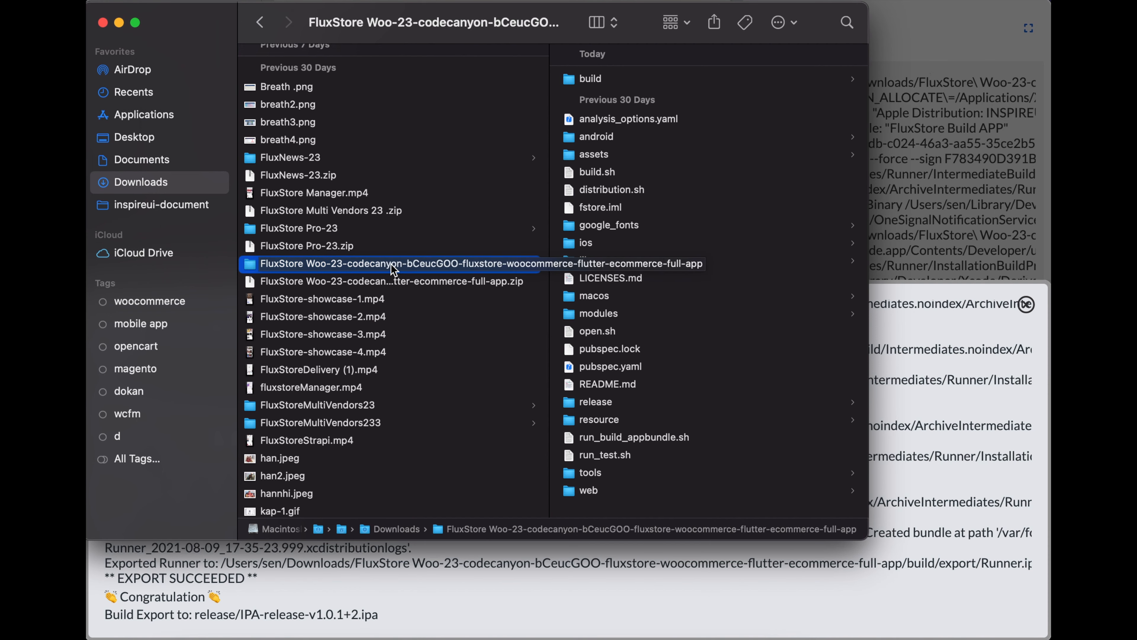
click(594, 405)
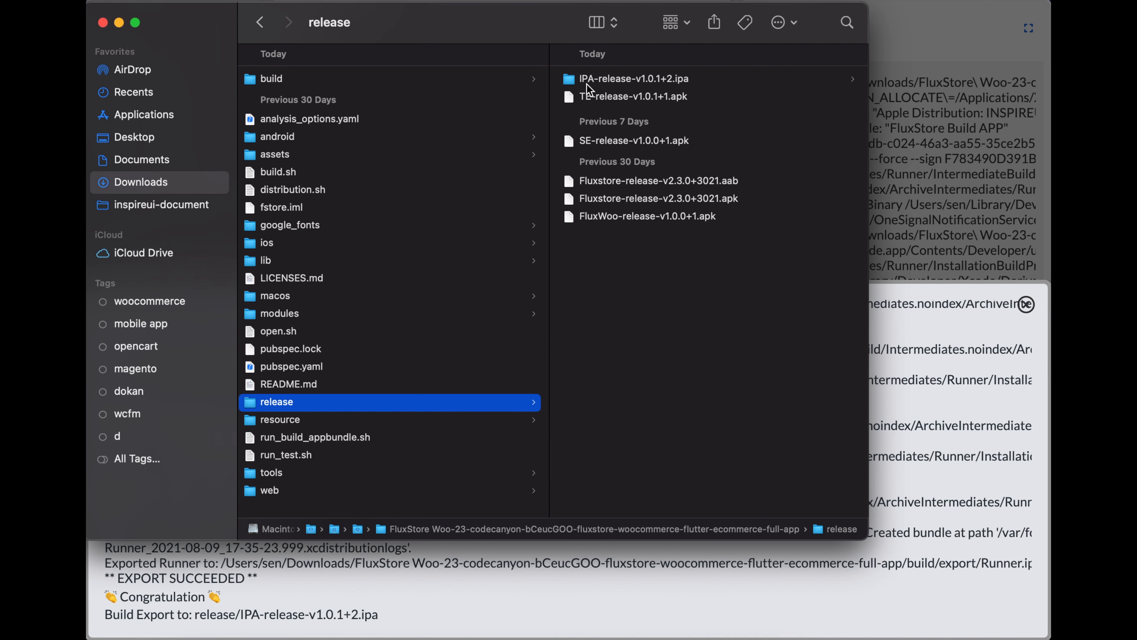
click(643, 85)
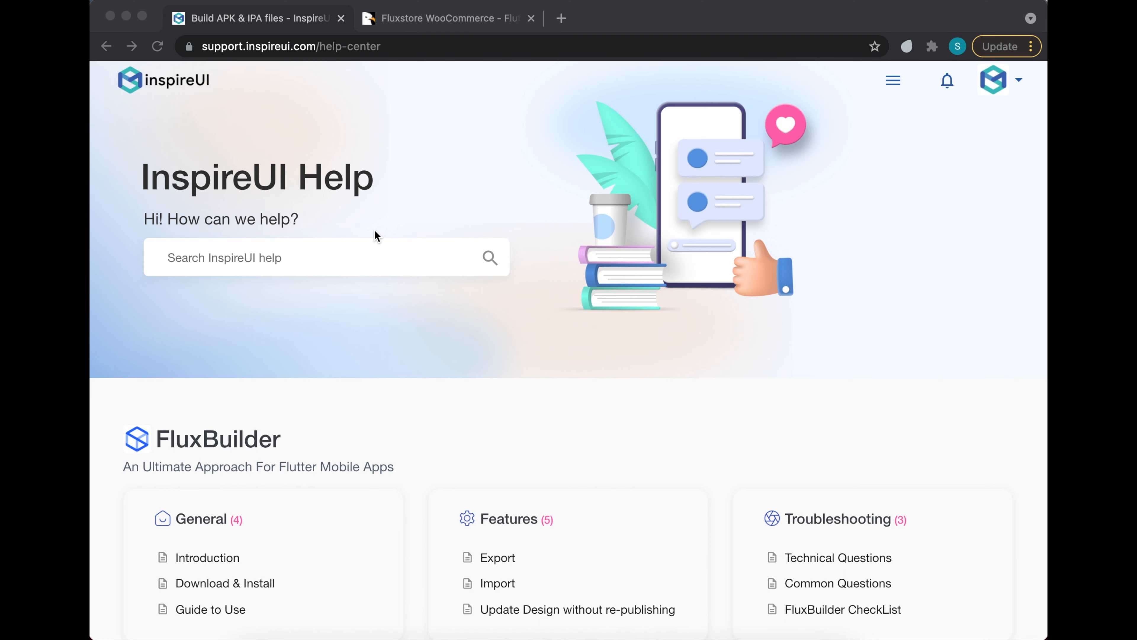
click(310, 50)
click(312, 48)
drag(356, 47, 188, 46)
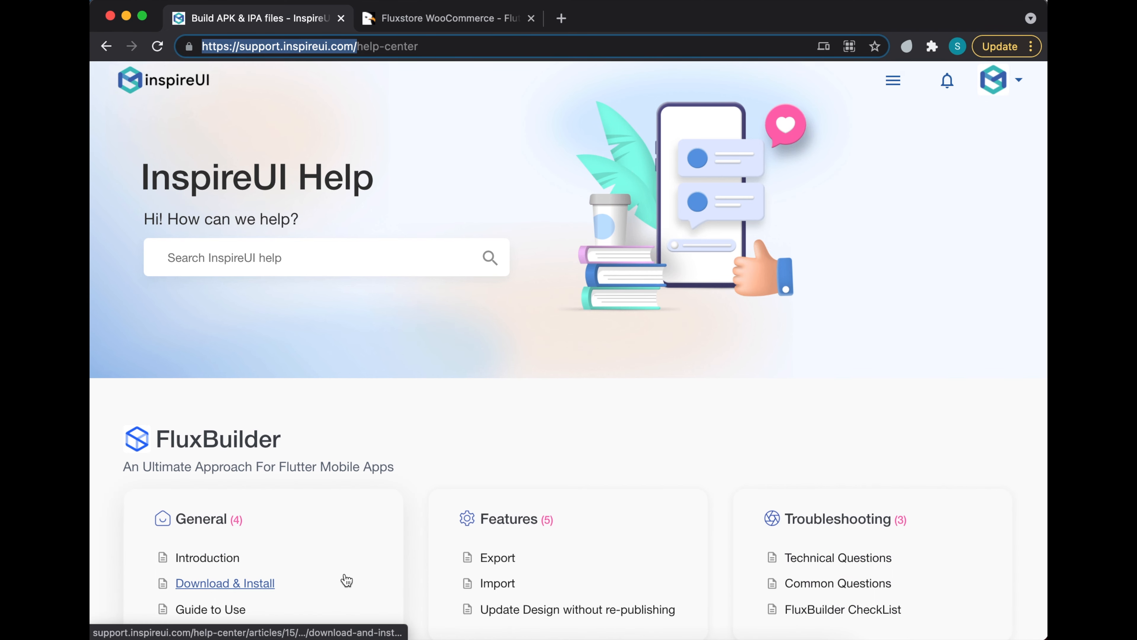
scroll(345, 579, down, 5)
scroll(346, 579, down, 9)
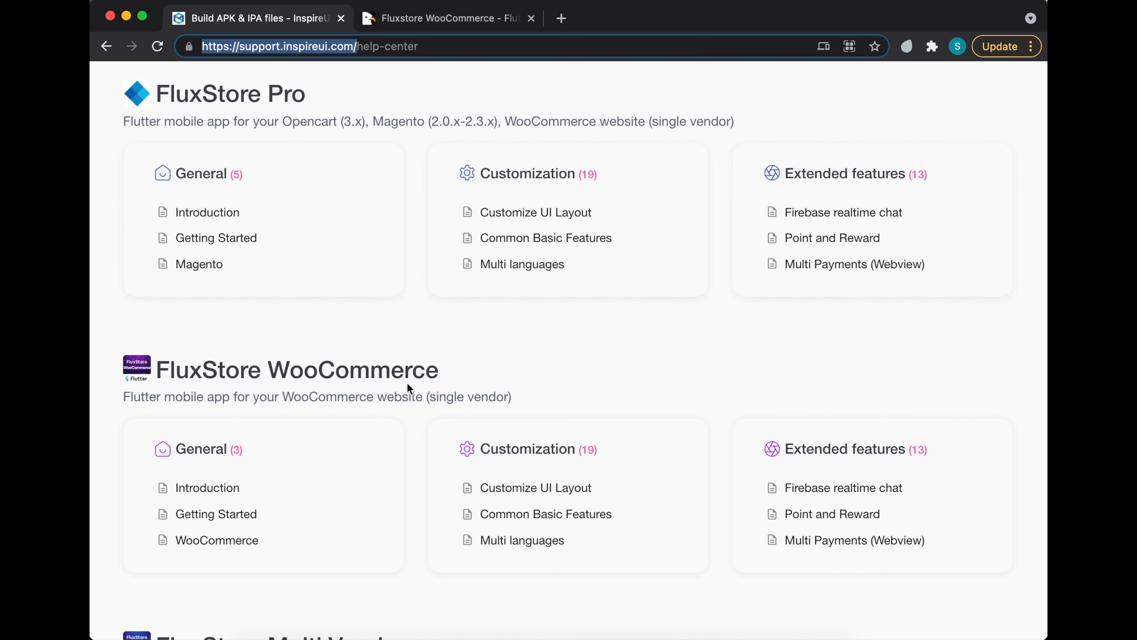
drag(124, 395, 422, 396)
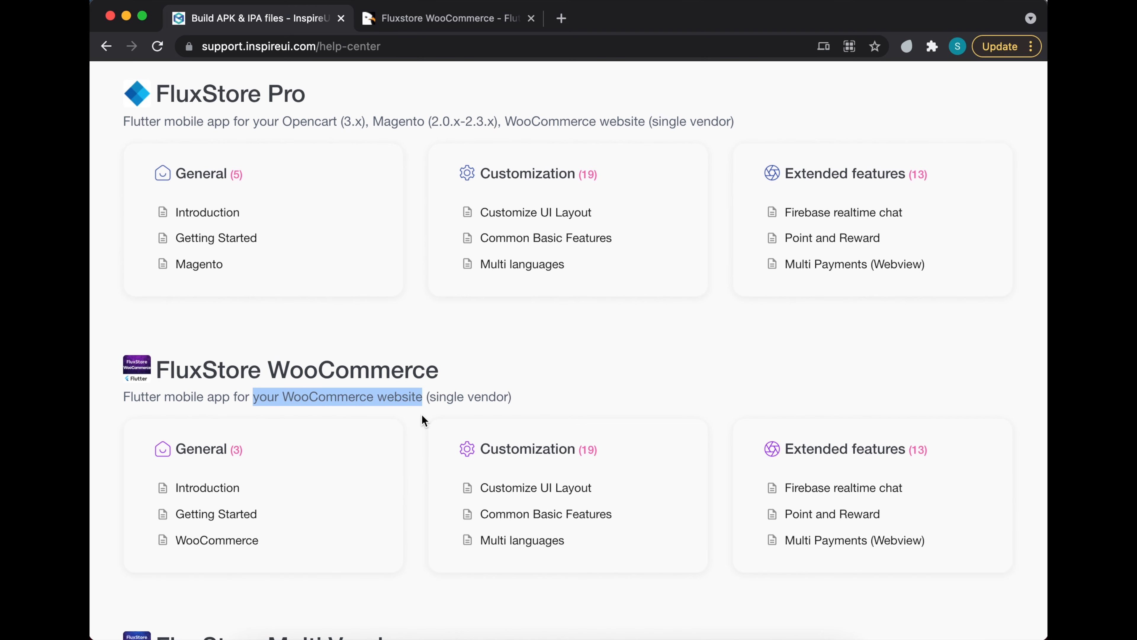
scroll(422, 415, down, 10)
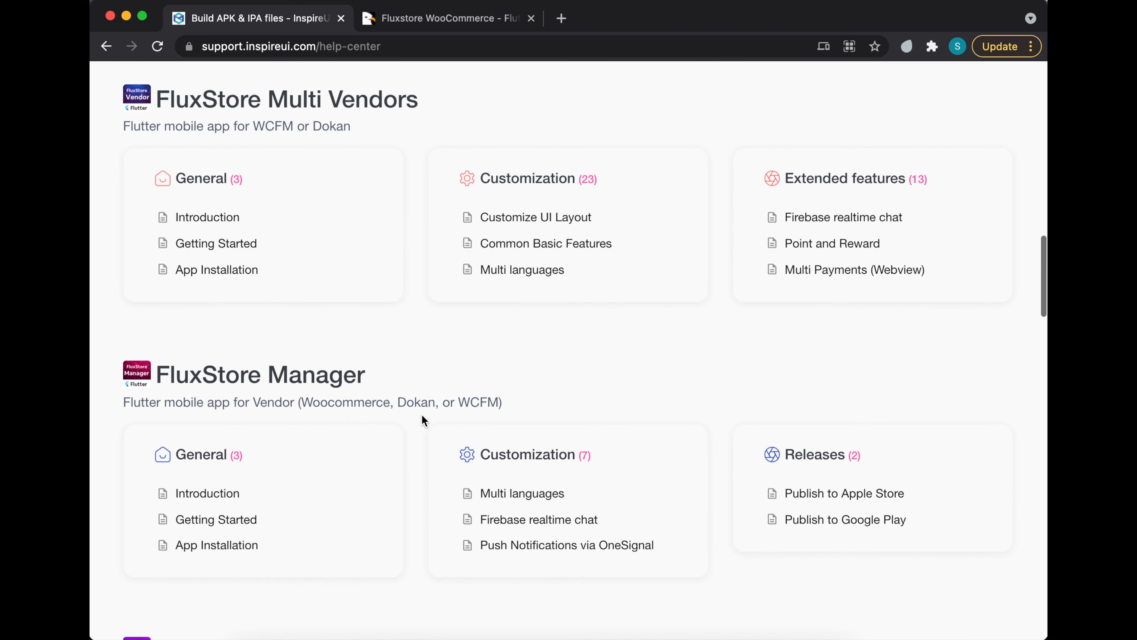
scroll(421, 414, down, 4)
scroll(422, 408, down, 6)
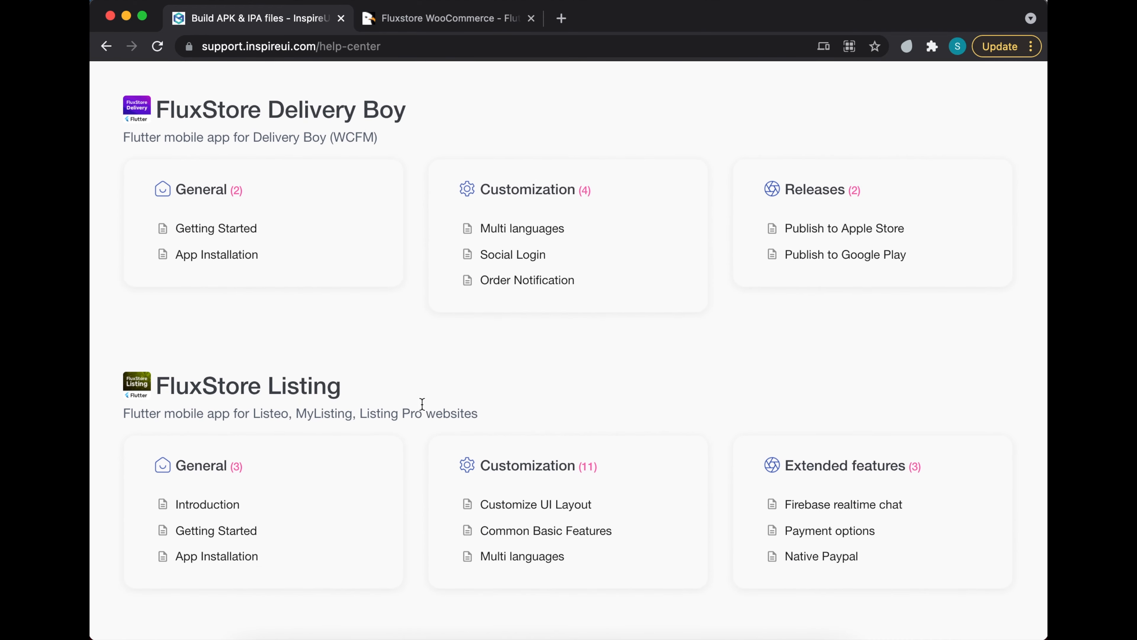
scroll(421, 404, down, 10)
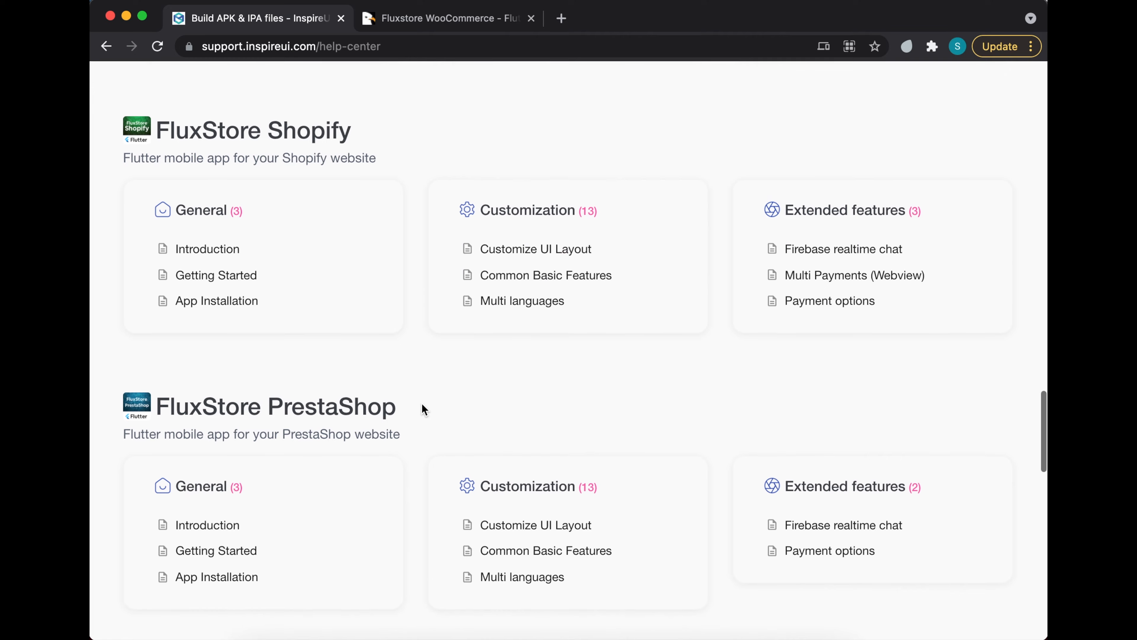
scroll(423, 403, down, 10)
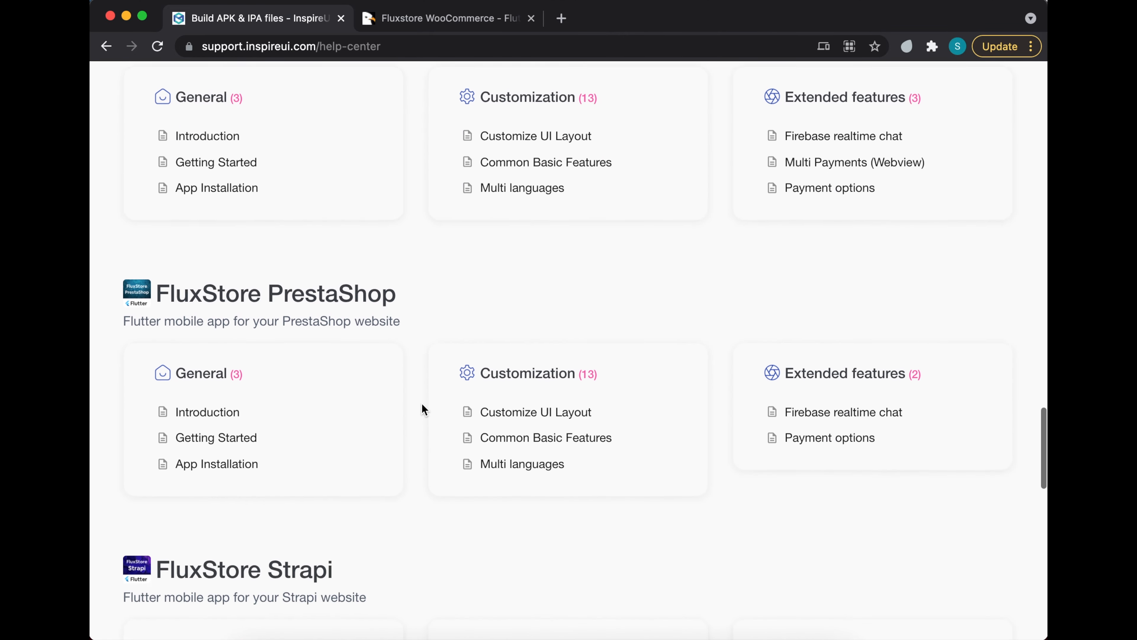
scroll(421, 402, down, 2)
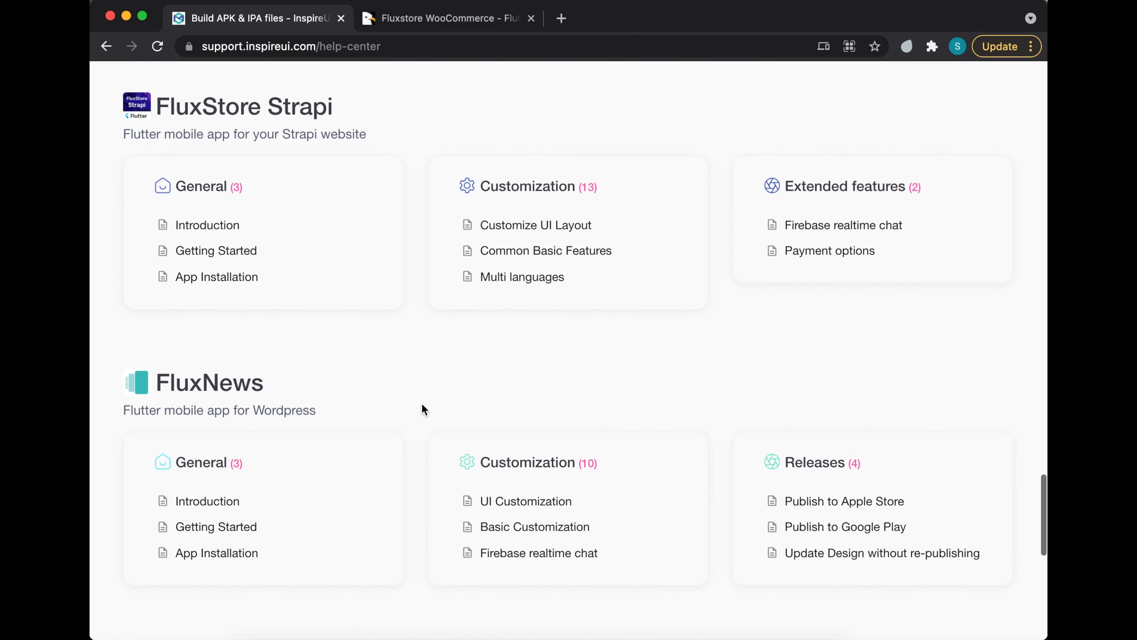
drag(254, 409, 316, 408)
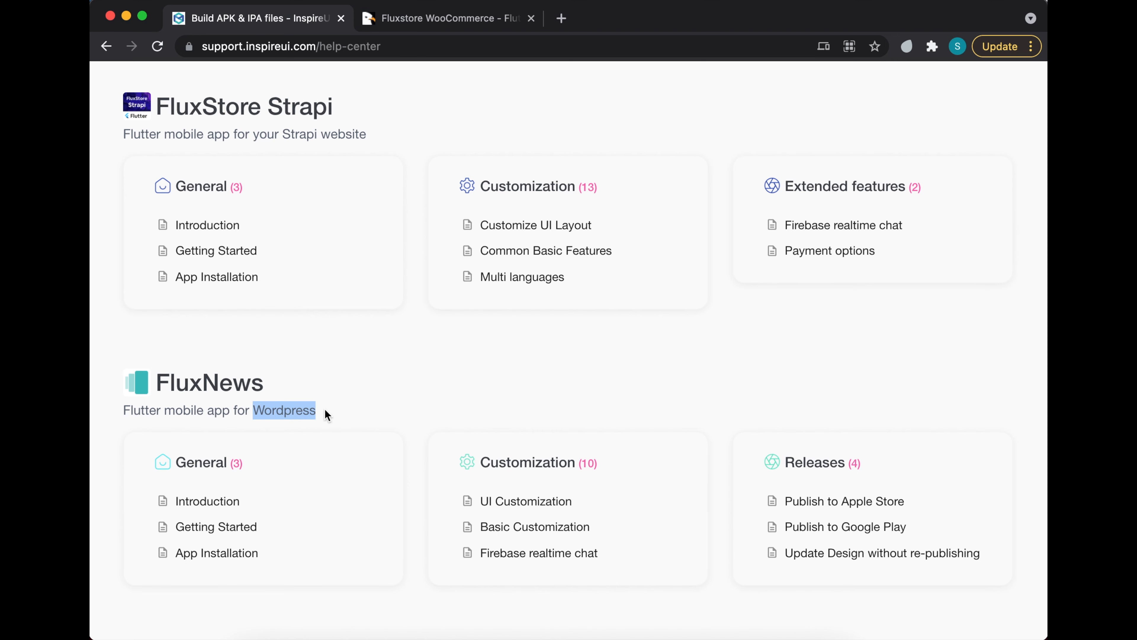
scroll(327, 414, up, 15)
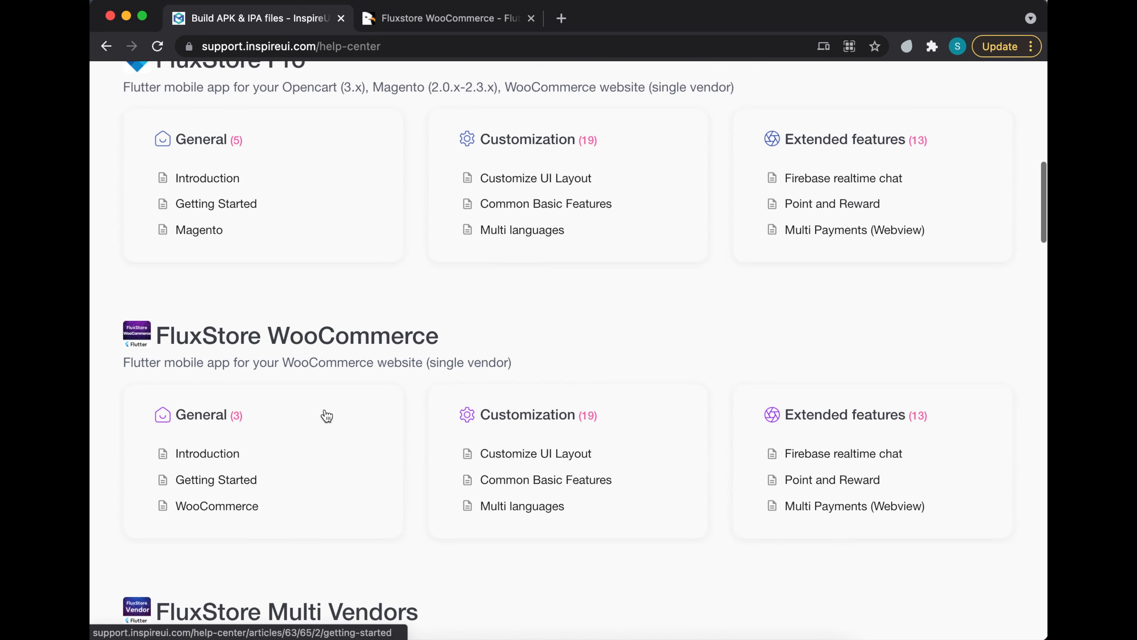
scroll(327, 415, up, 10)
scroll(325, 414, down, 3)
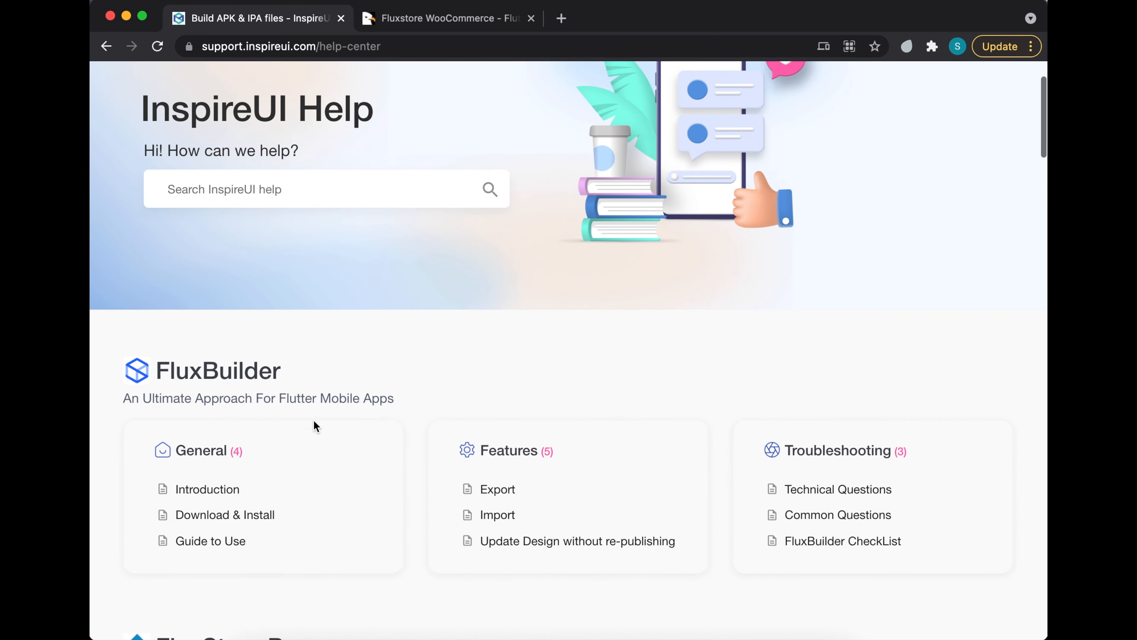
- Open the Build APK & IPA Files article via the Guide to Use, then bring FluxBuilder forward
click(216, 541)
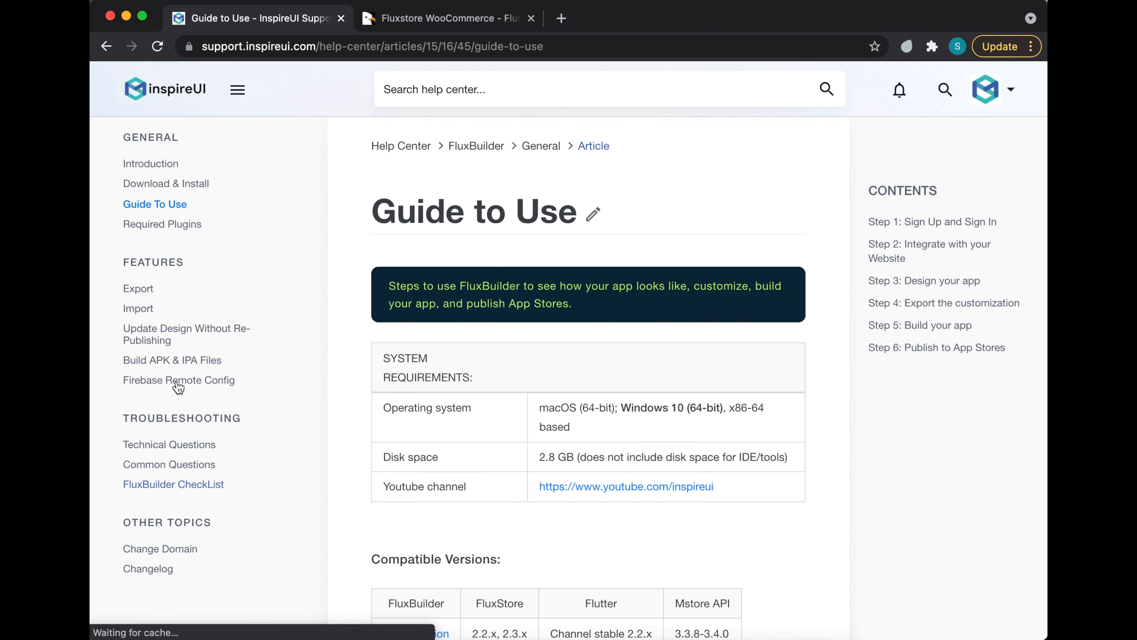
click(177, 362)
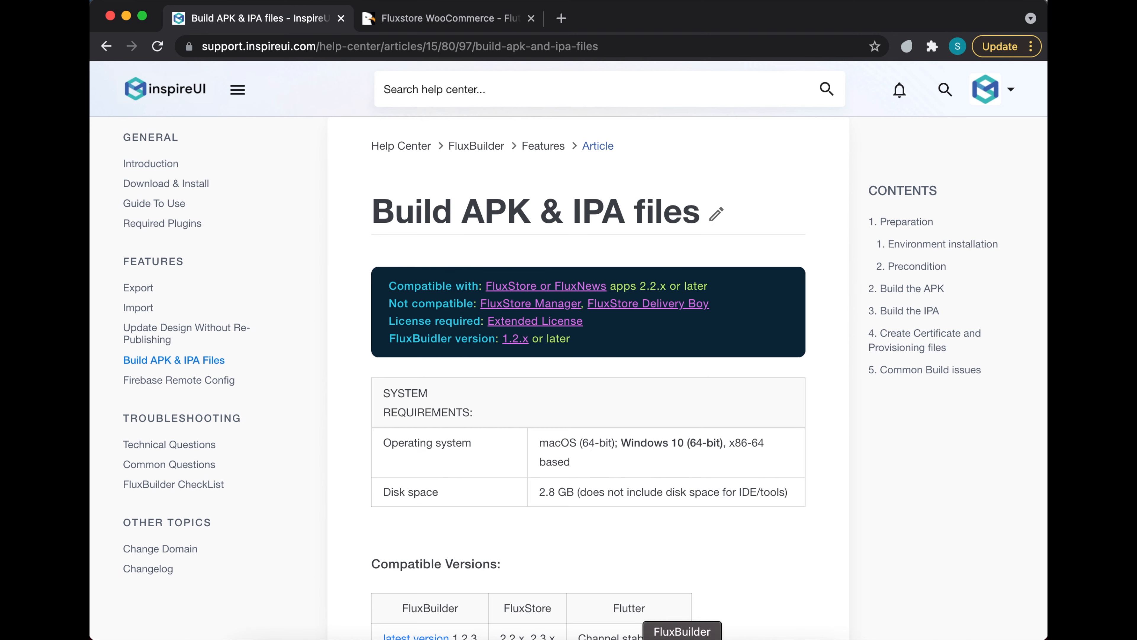
click(683, 637)
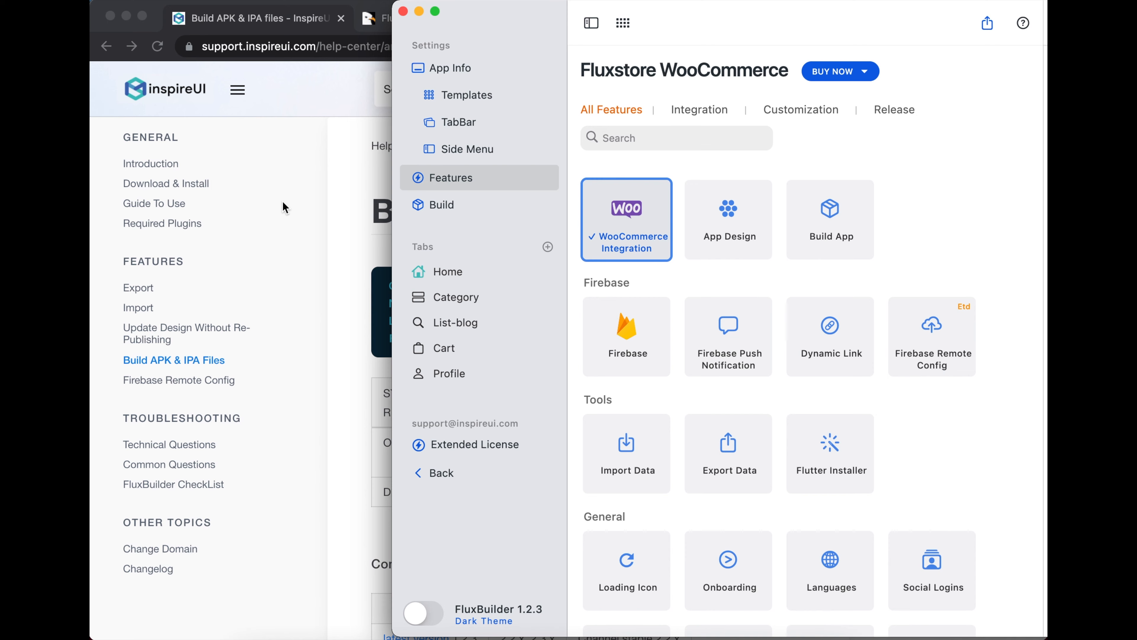
- From FluxBuilder's Features page, choose BUY NOW with the Extended license
click(447, 207)
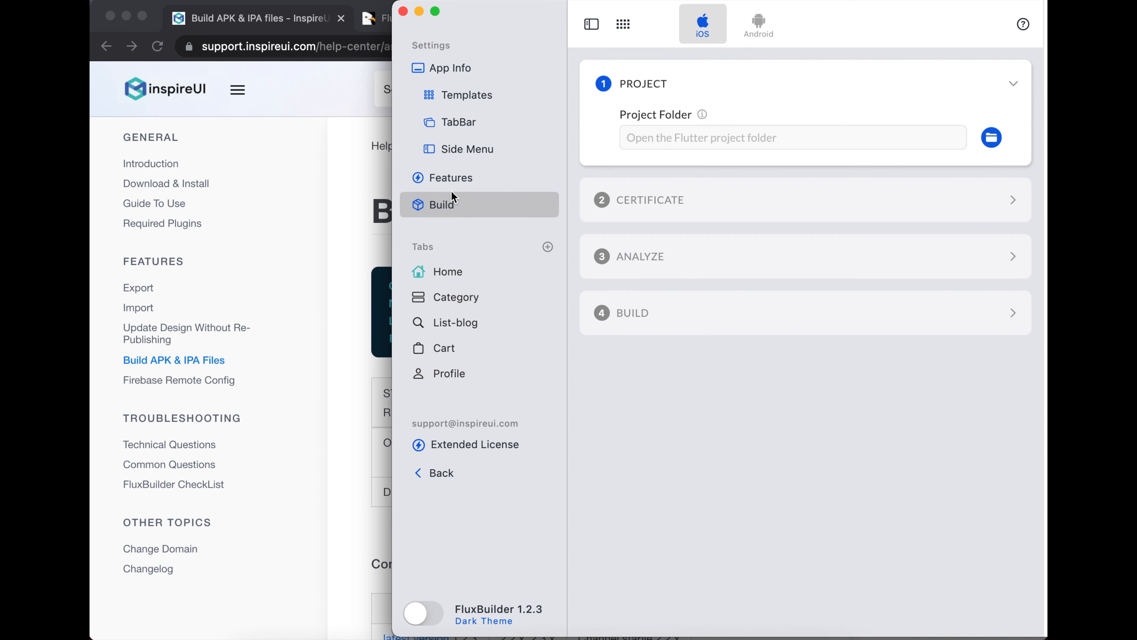
click(461, 179)
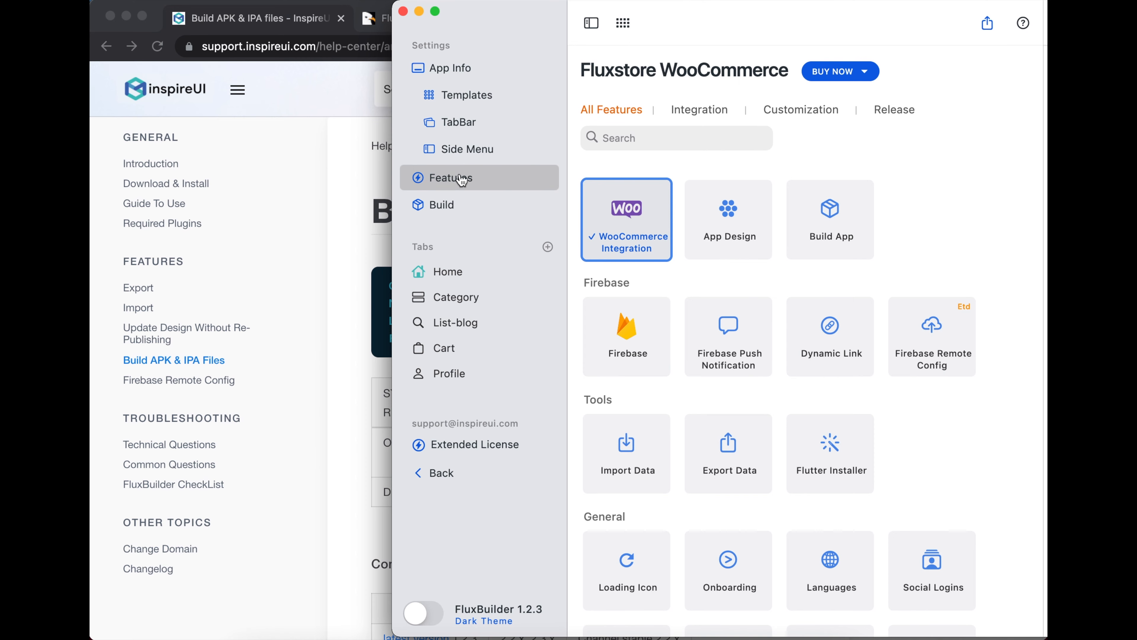
click(839, 82)
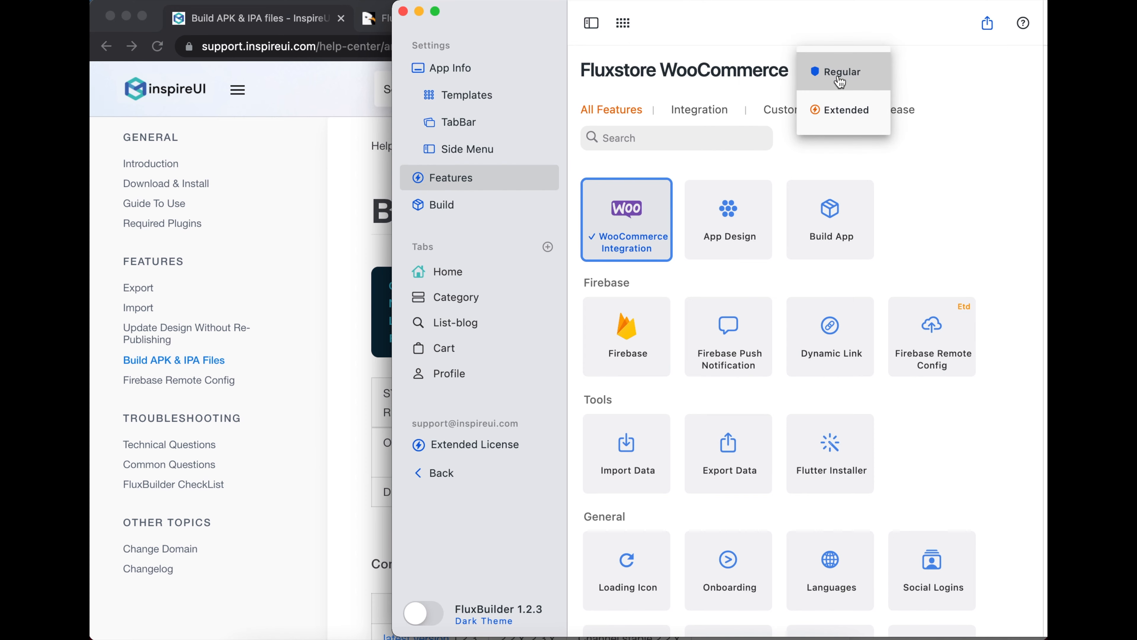
click(844, 110)
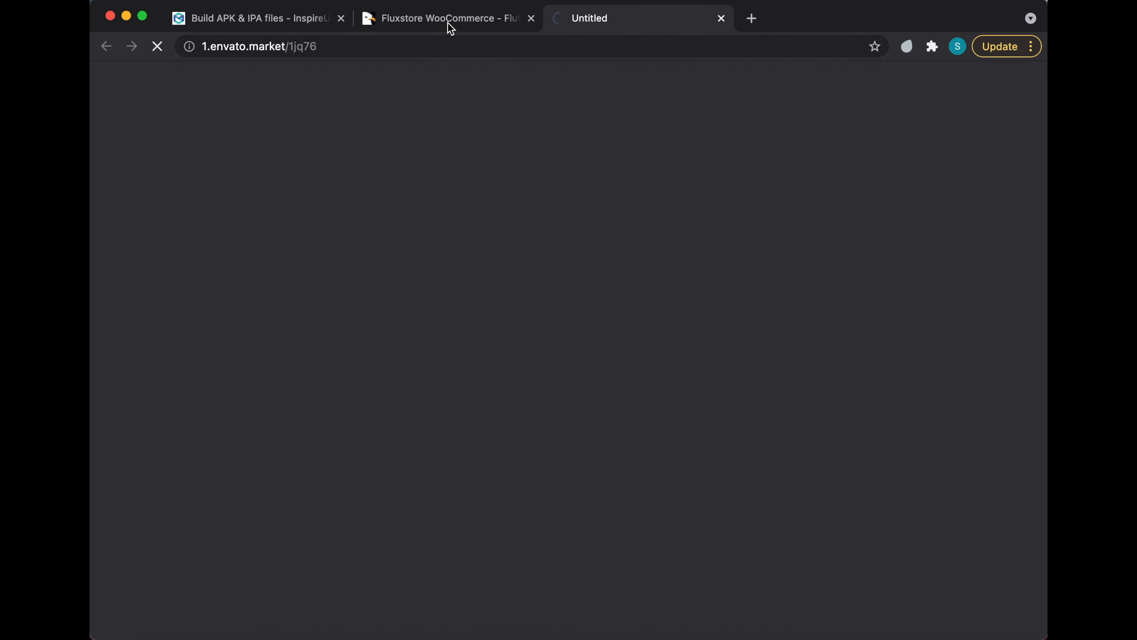
- Confirm the $400 Extended License on CodeCanyon's FluxStore WooCommerce page, then return to the build article
click(441, 19)
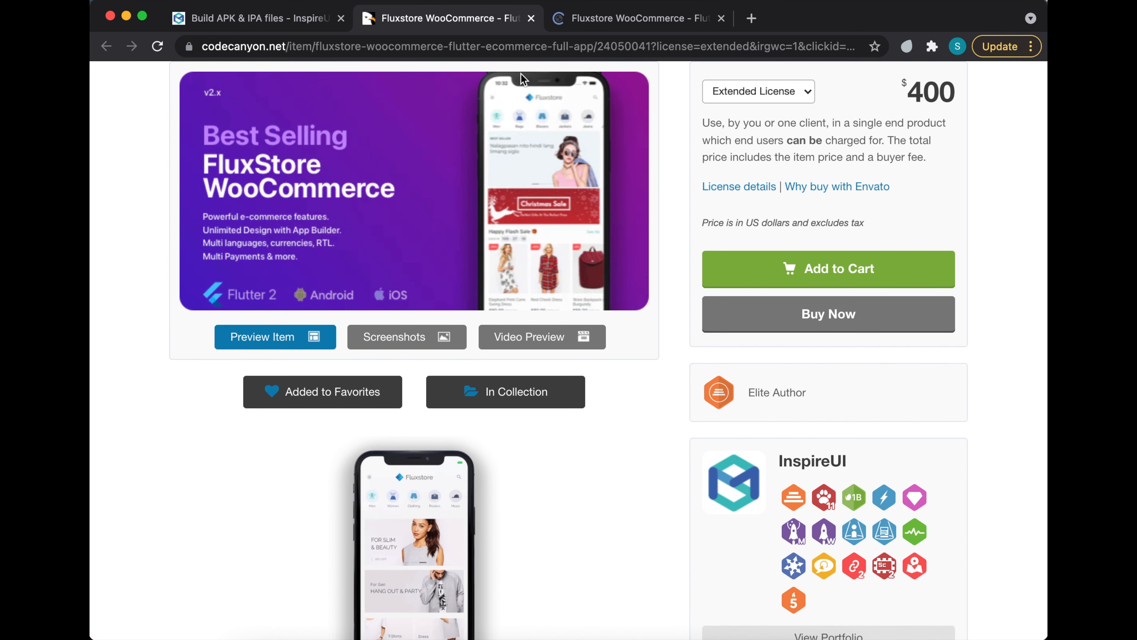
click(739, 95)
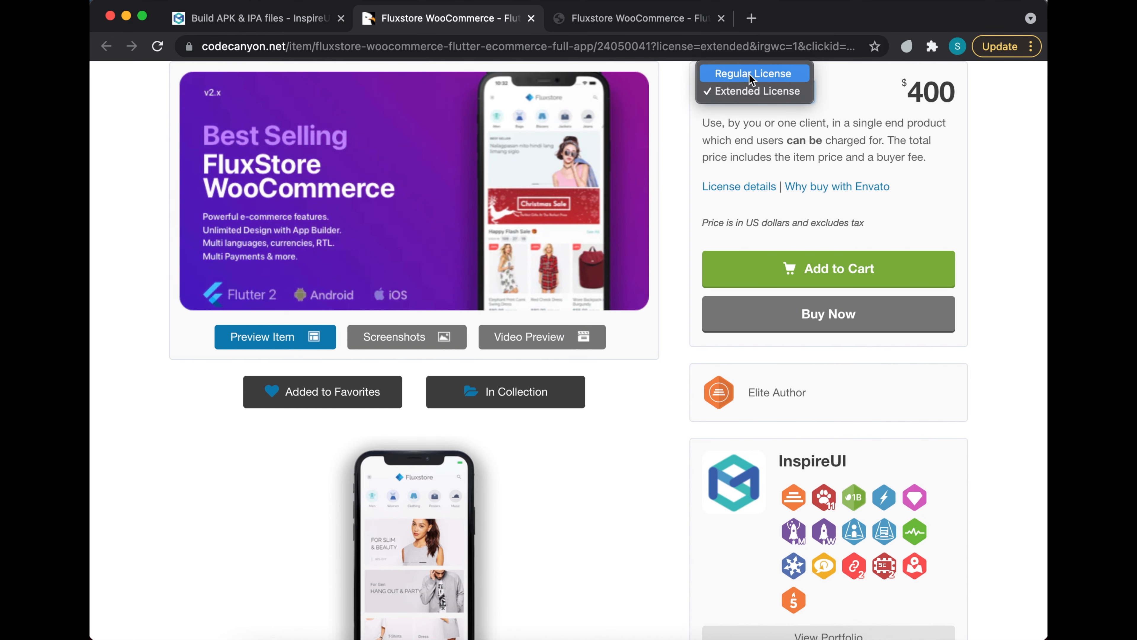
click(756, 94)
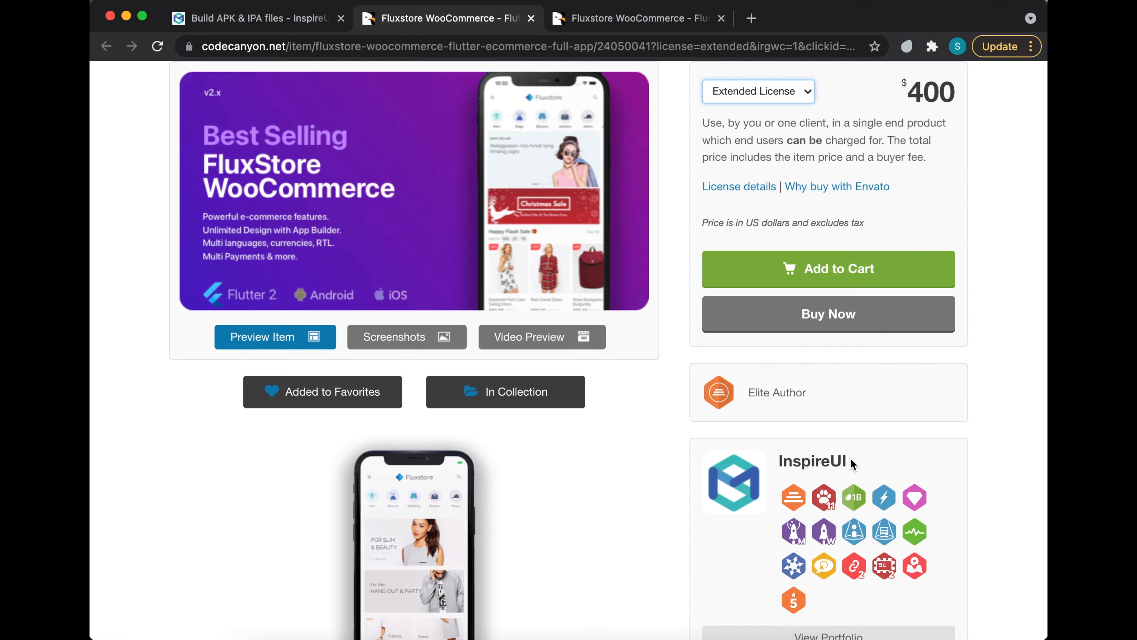
click(288, 13)
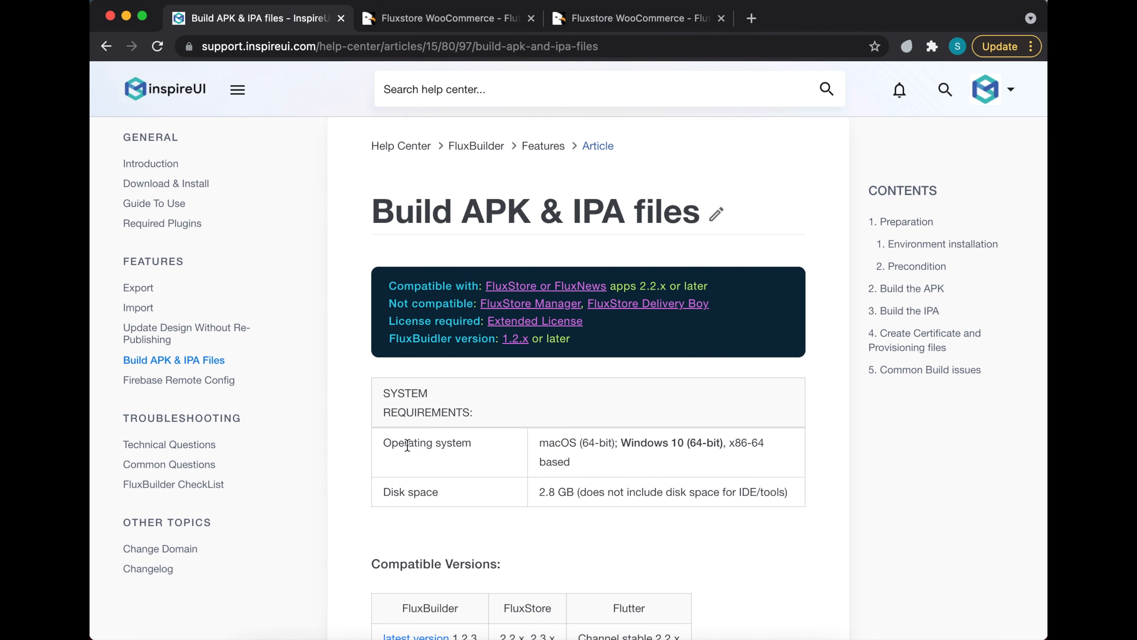
- Highlight the supported operating systems and Preparation notes, including the flutter doctor result and Windows heading
drag(540, 443, 709, 450)
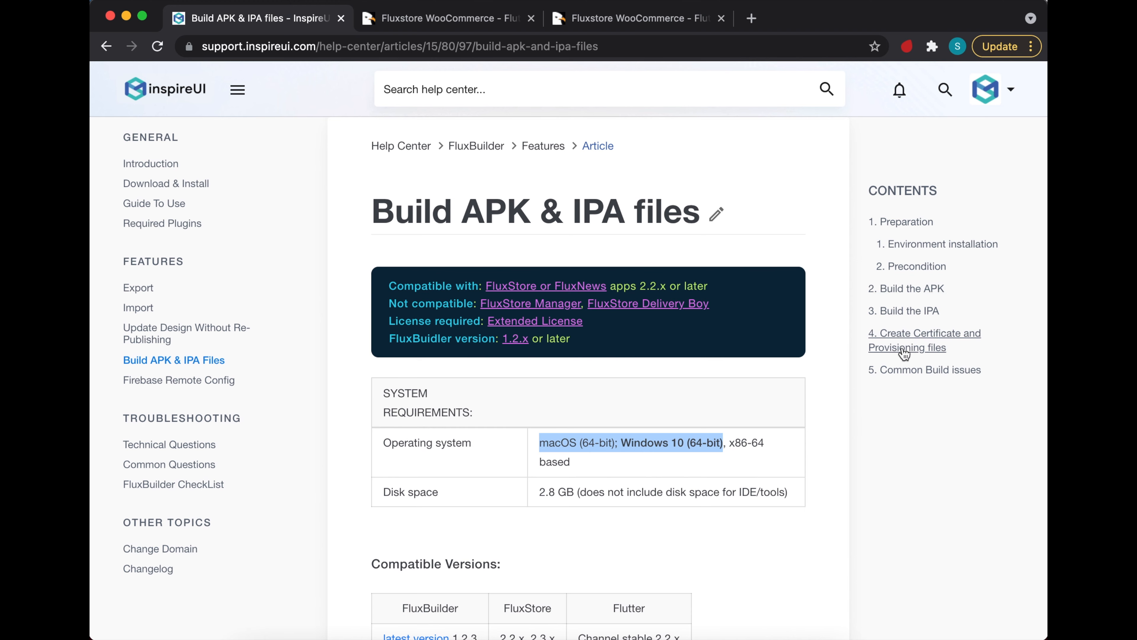
click(902, 223)
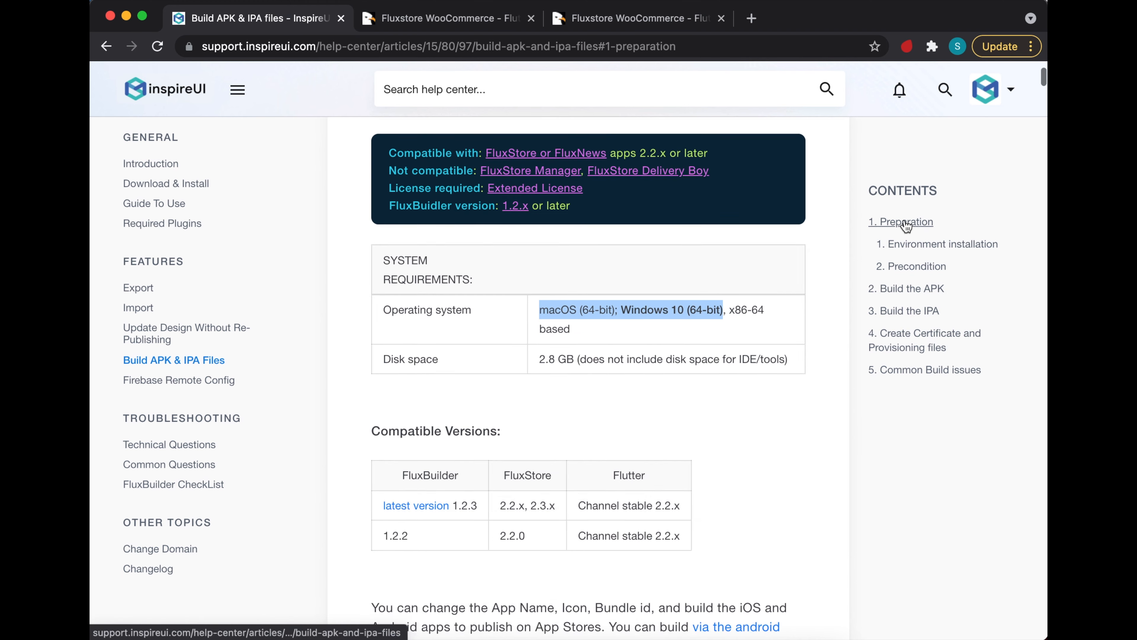
drag(408, 228, 510, 235)
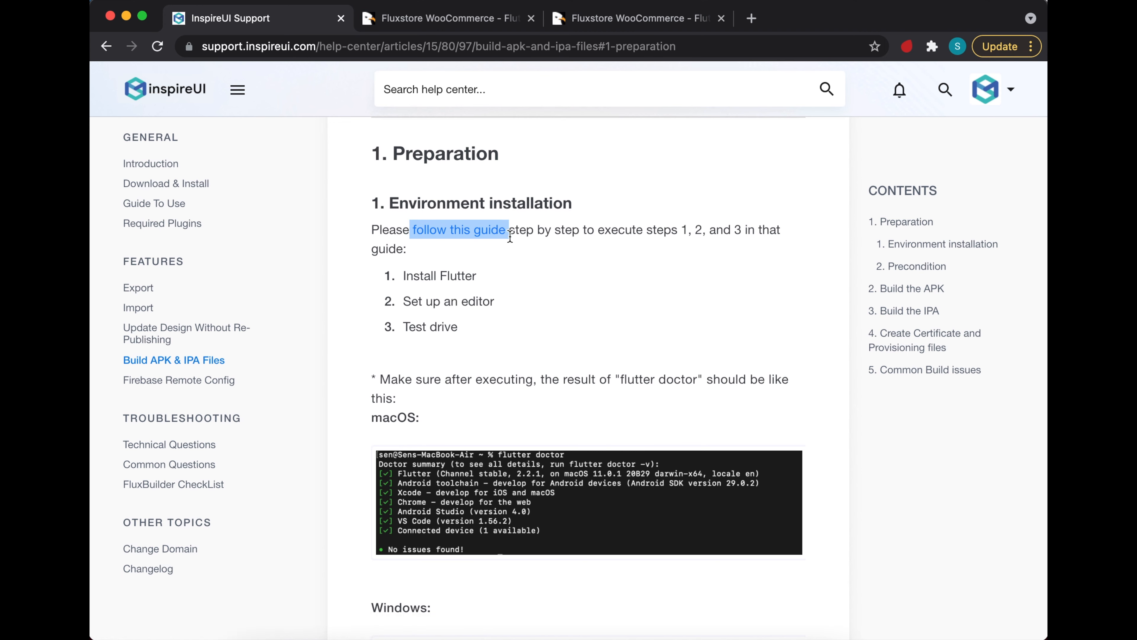
drag(540, 380, 703, 380)
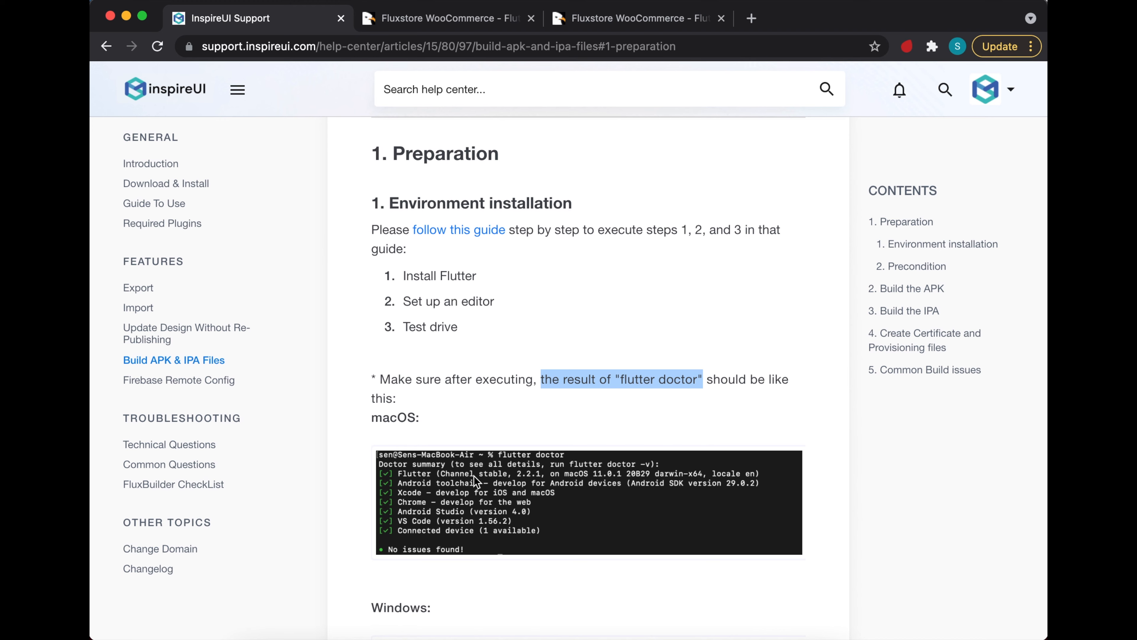
scroll(473, 477, down, 5)
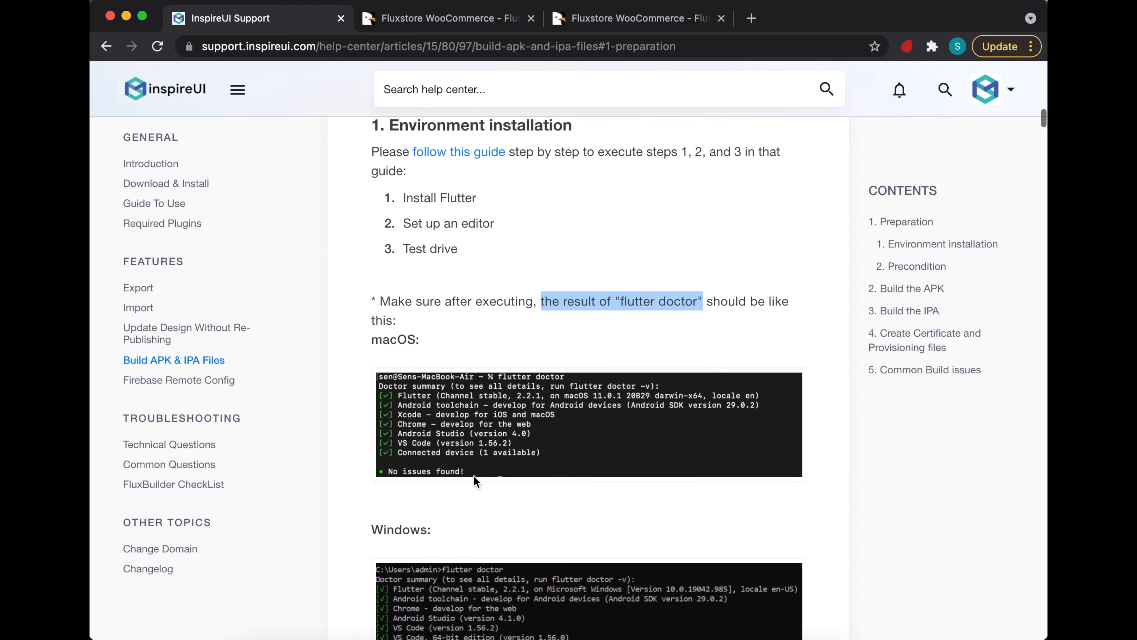
triple_click(390, 429)
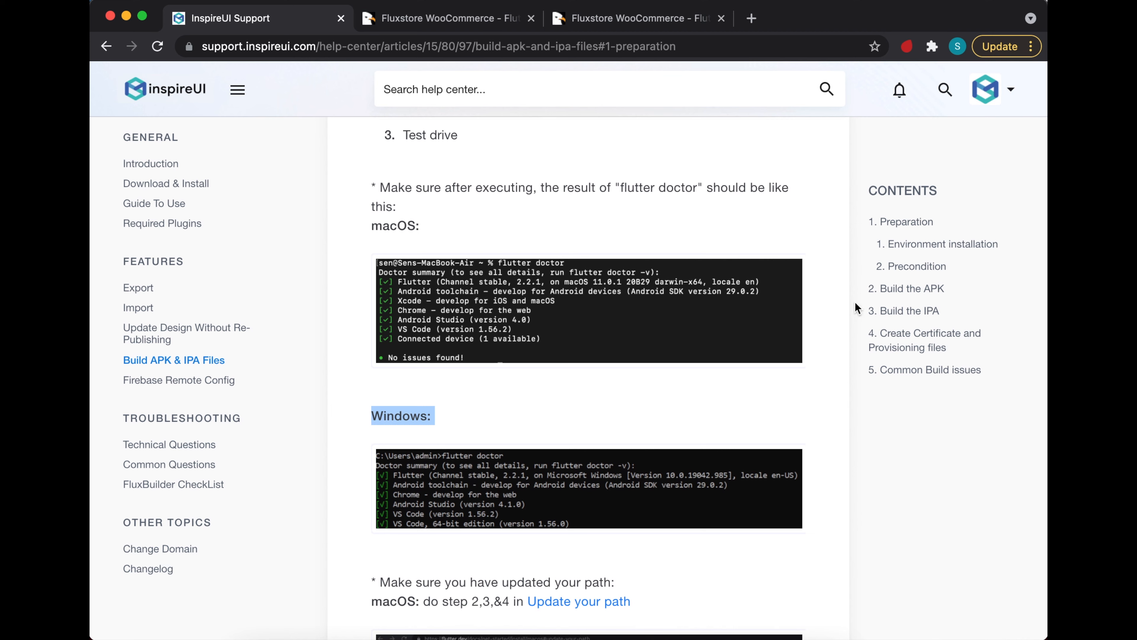
- Review Precondition's version 2.2 and no-special-characters rules, then open Required plugins in a new tab
click(895, 269)
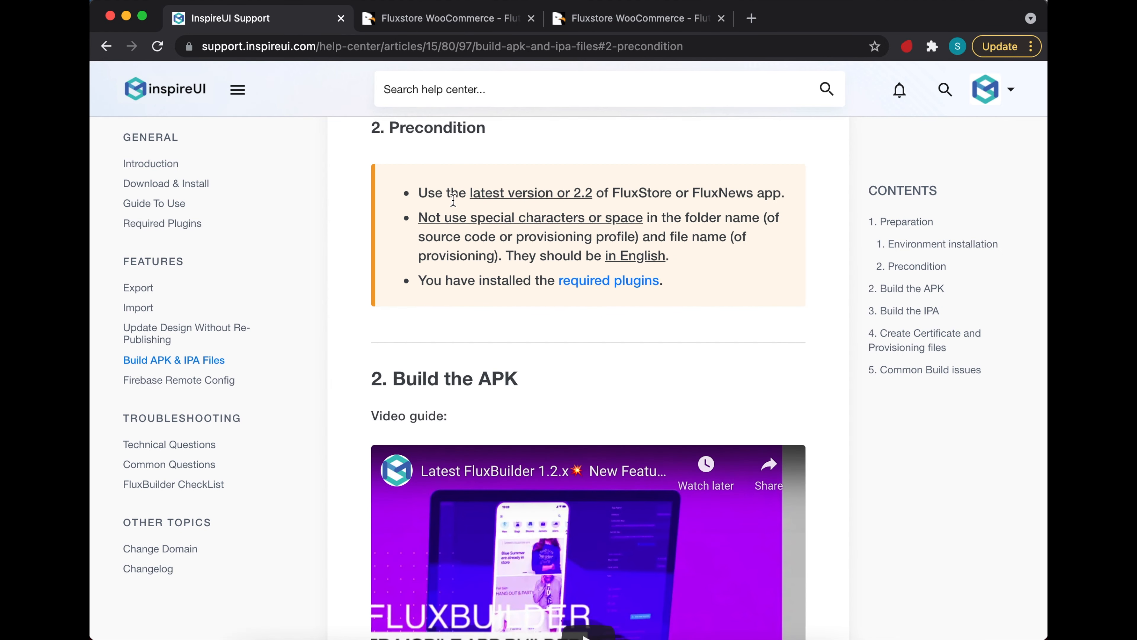
drag(469, 194, 592, 193)
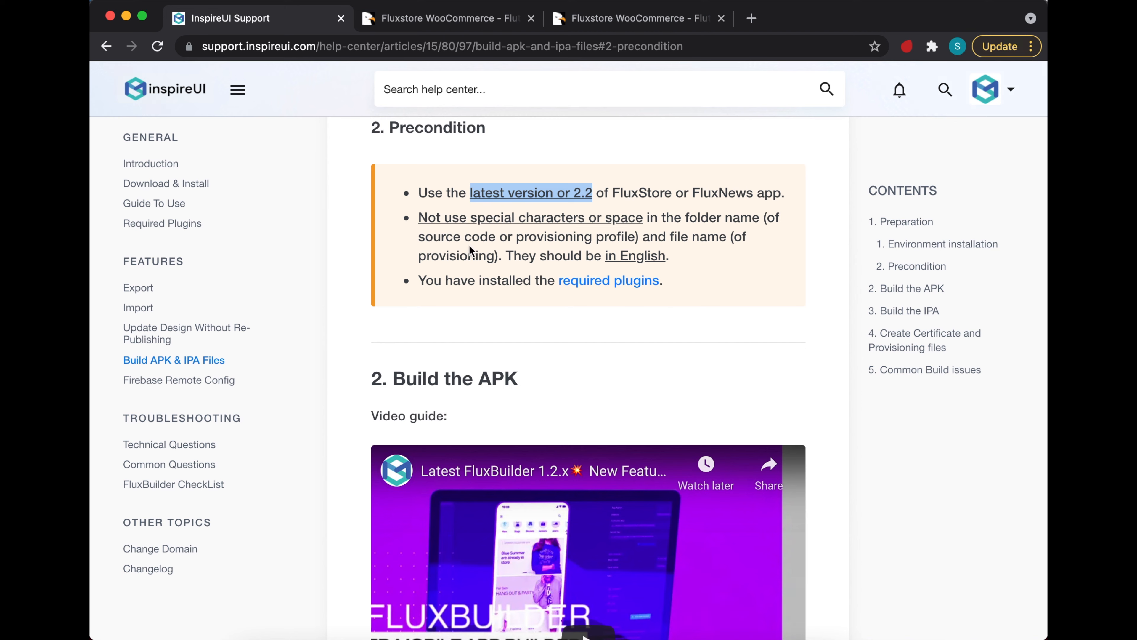
drag(418, 218, 602, 256)
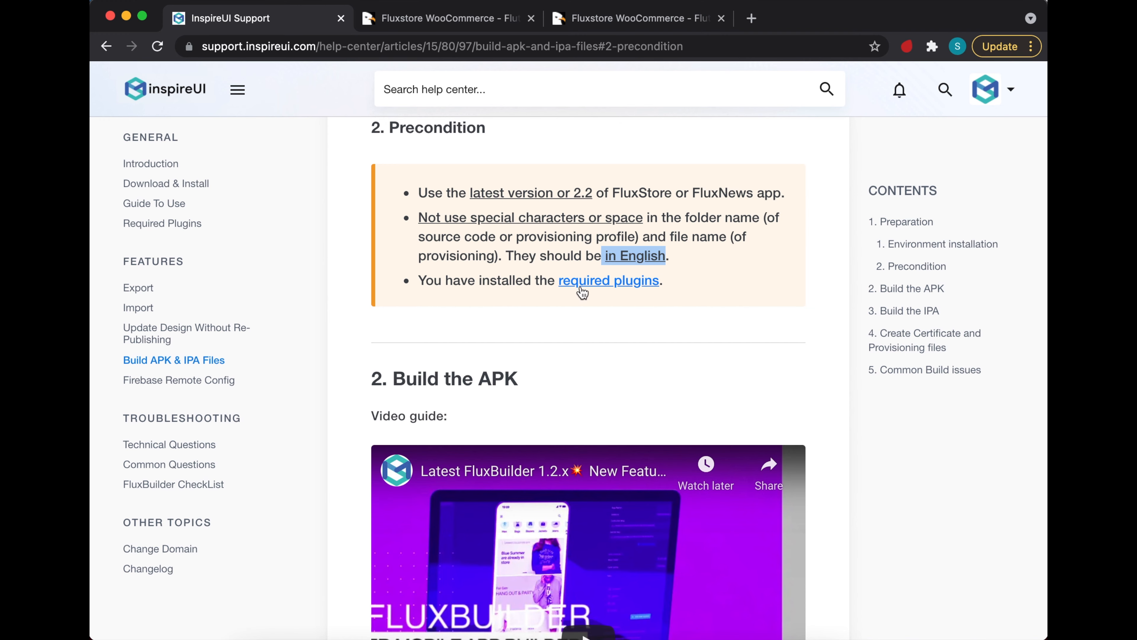
click(604, 287)
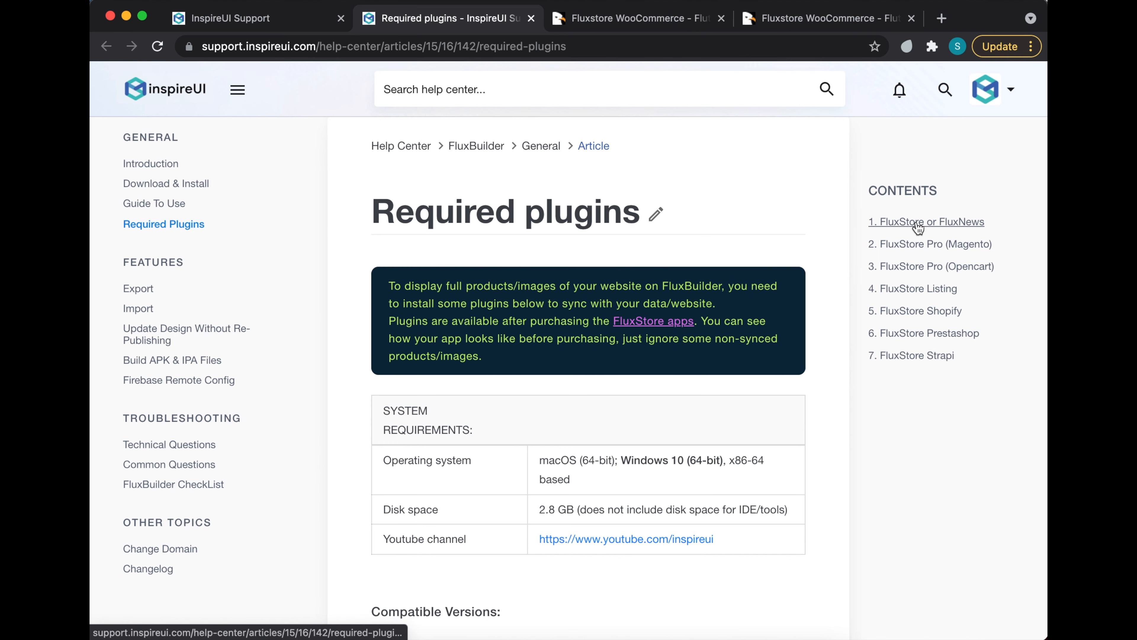
- Read section 1's Install Mstore API plugin instruction, then bring FluxBuilder's Features window forward
click(933, 223)
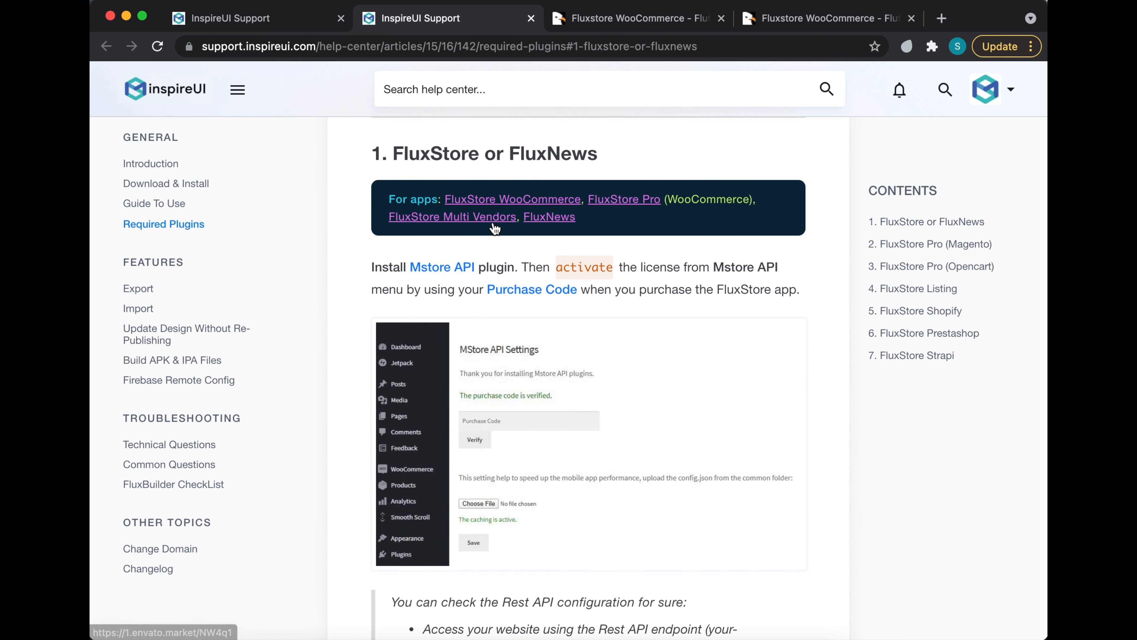
drag(375, 271, 513, 272)
click(514, 271)
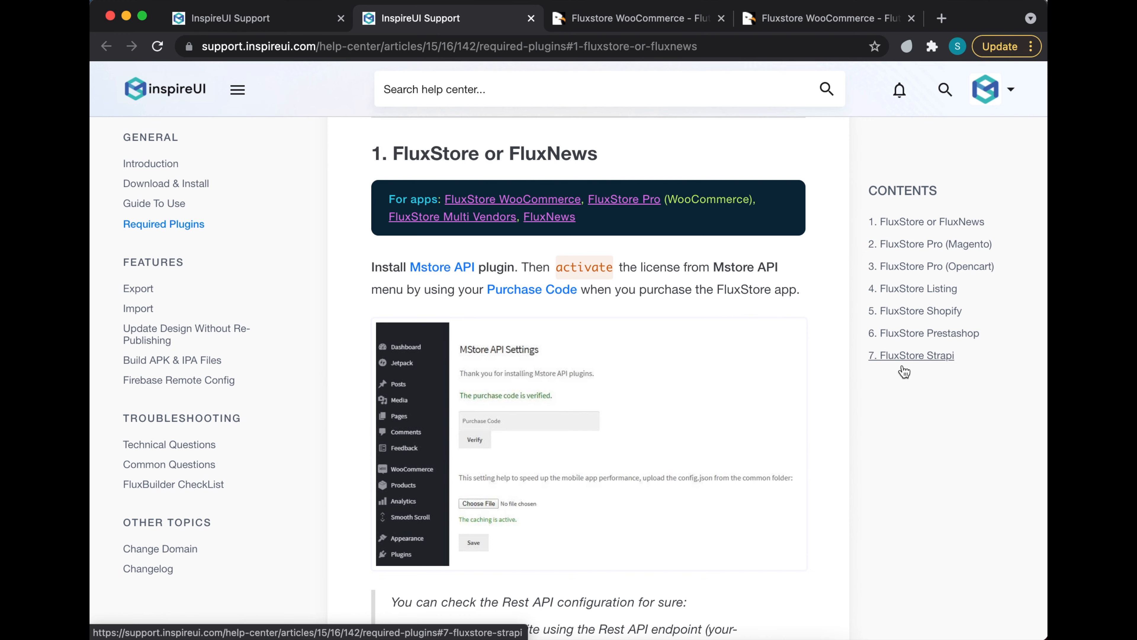
click(682, 636)
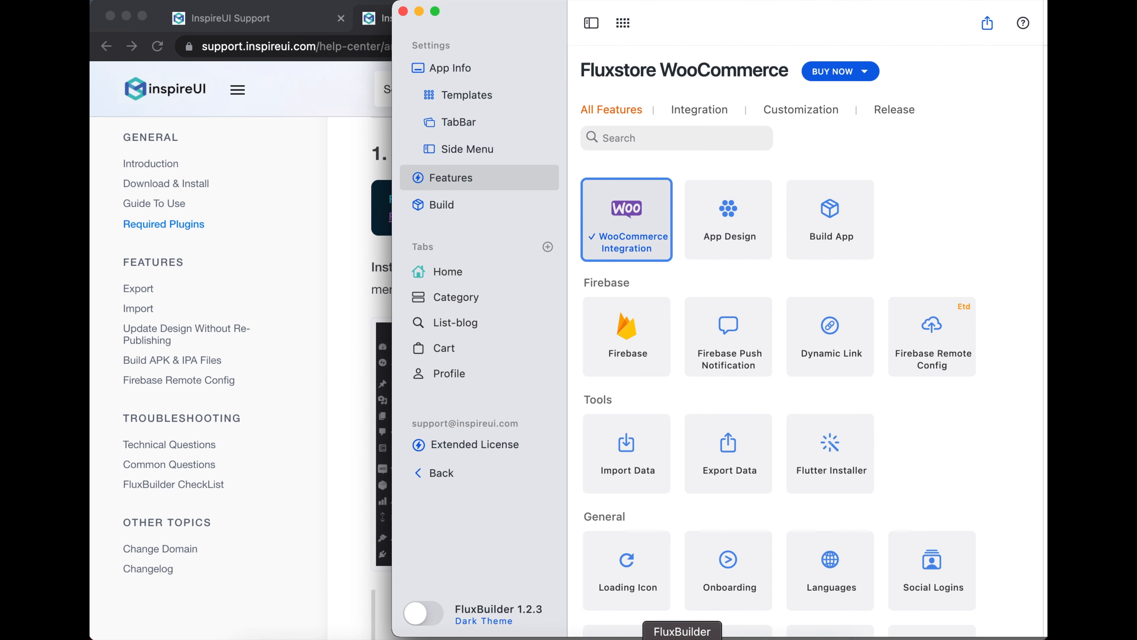
- Open the Build page and switch it to the Android platform, showing Project, Certificate, Analyze and Build steps
click(444, 207)
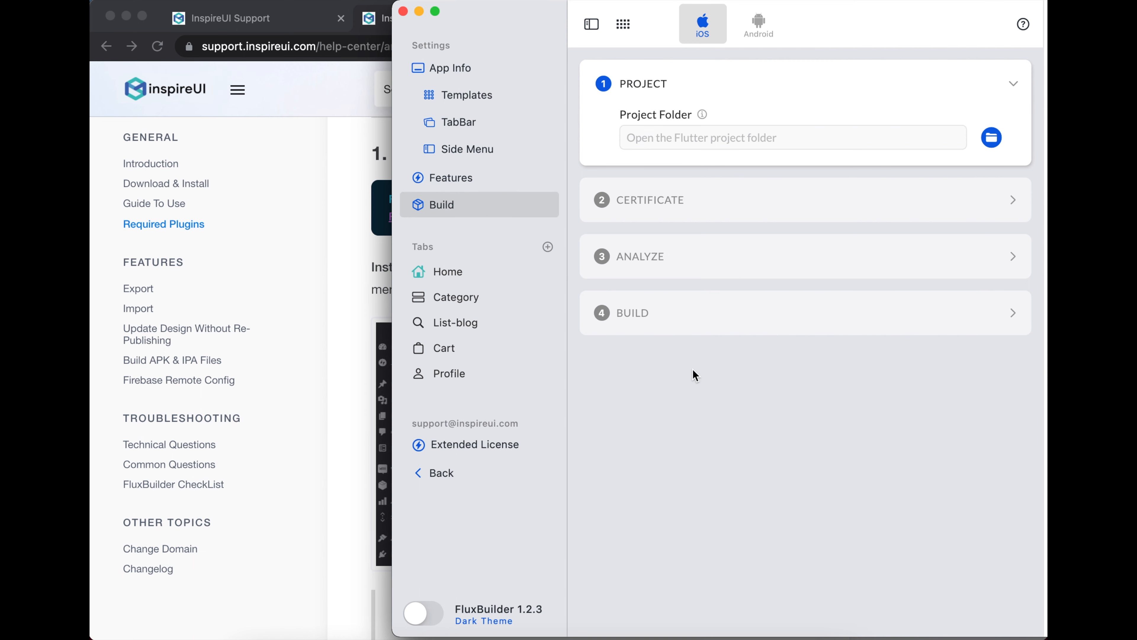
click(756, 27)
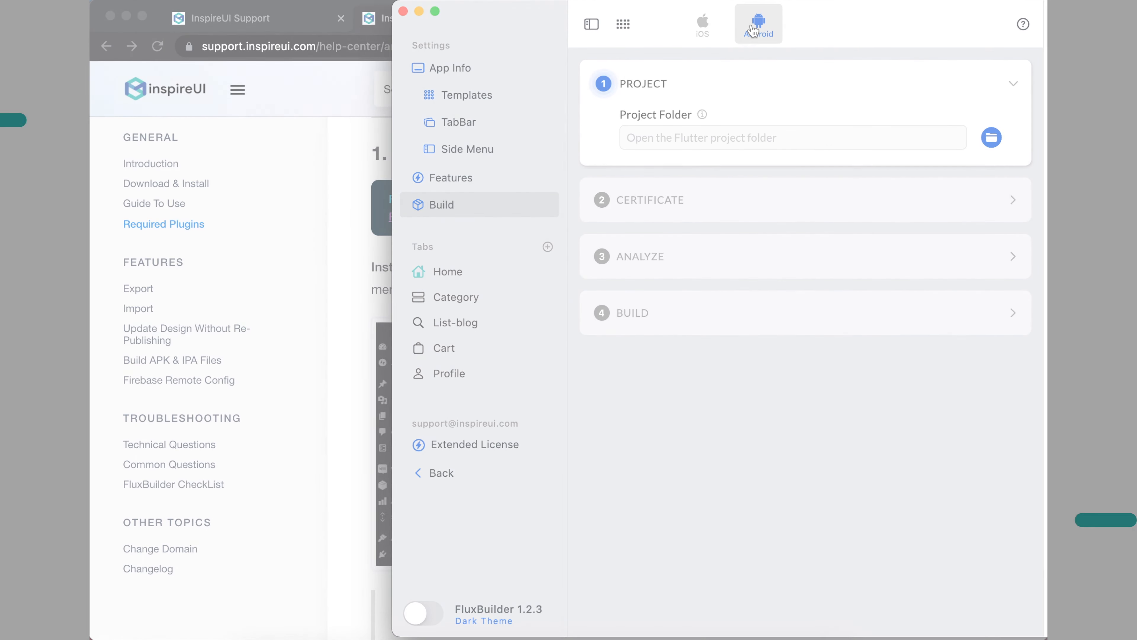